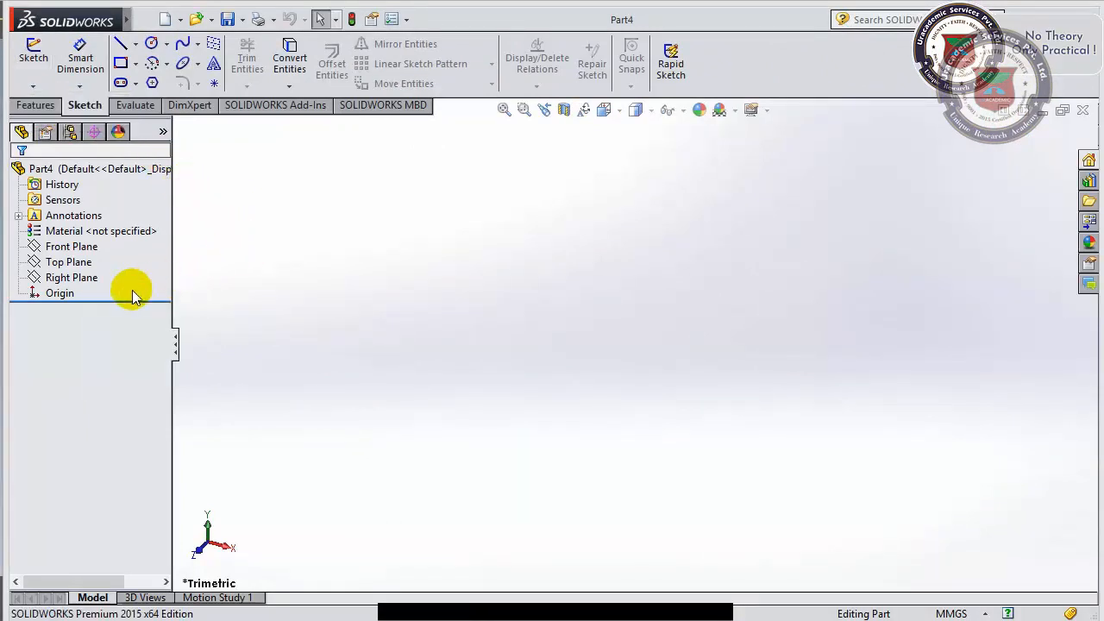
Compare the Front, Top and Right Planes and start a sketch on the Top Plane.
left_click(50, 295)
left_click(64, 248)
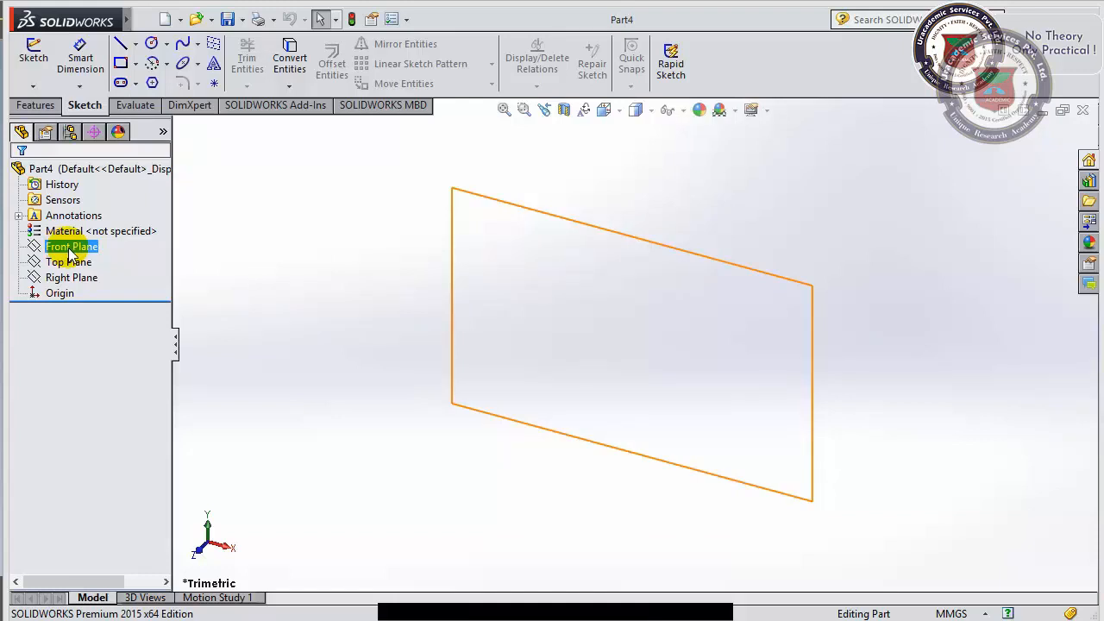
left_click(69, 264)
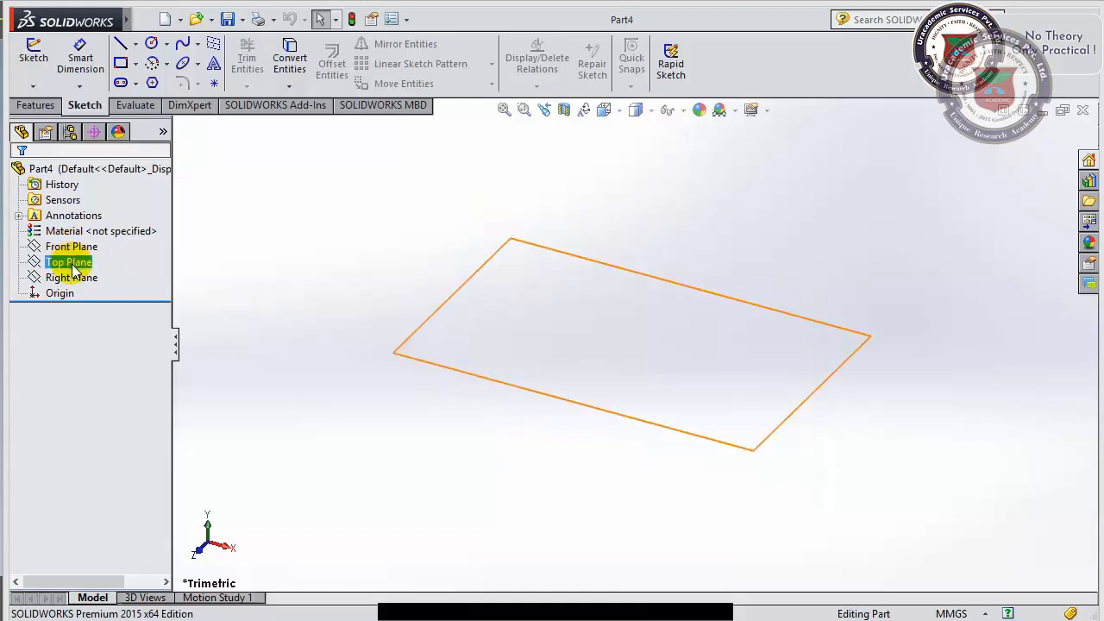
left_click(79, 281)
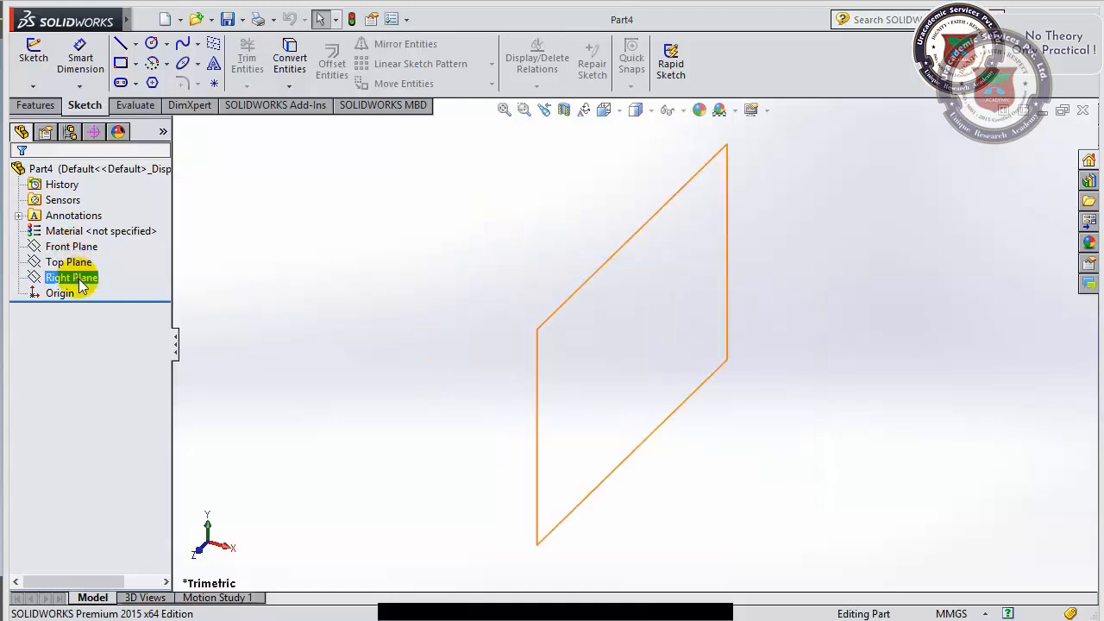
left_click(75, 267)
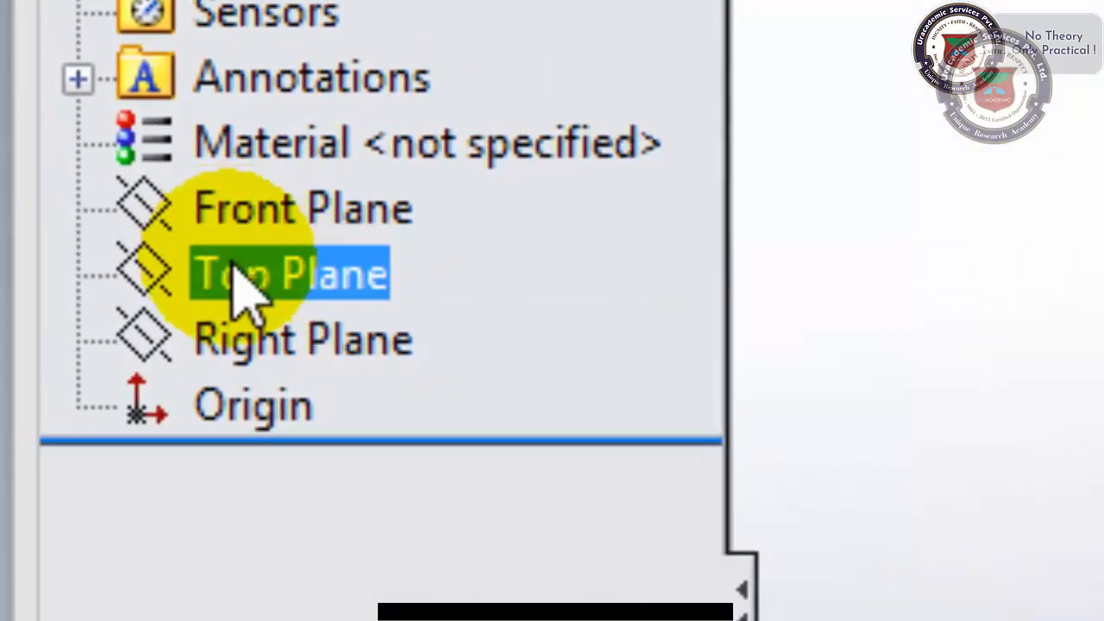
right_click(334, 278)
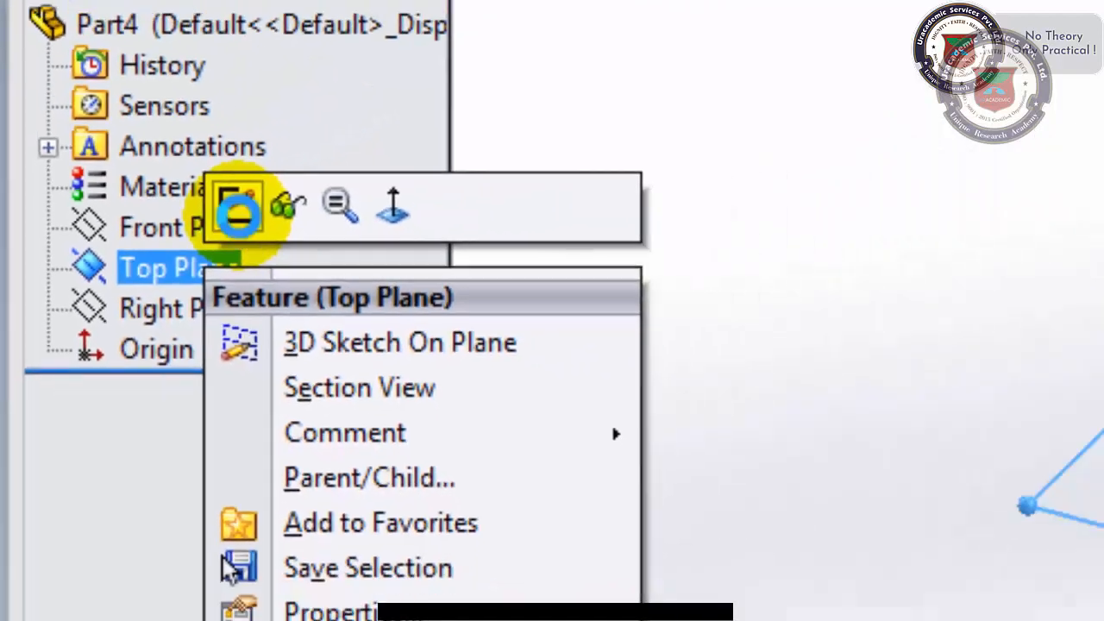
left_click(388, 200)
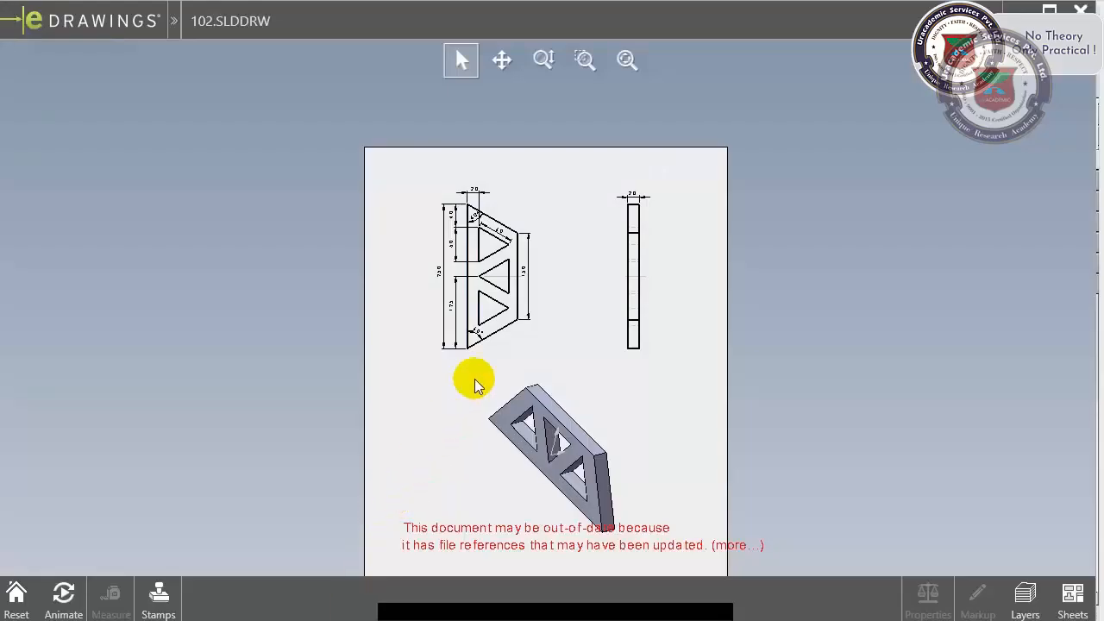
Switch to eDrawings and examine the dimensions of the front view in drawing 102.SLDDRW.
scroll(522, 289, "down", 2)
scroll(579, 253, "up", 5)
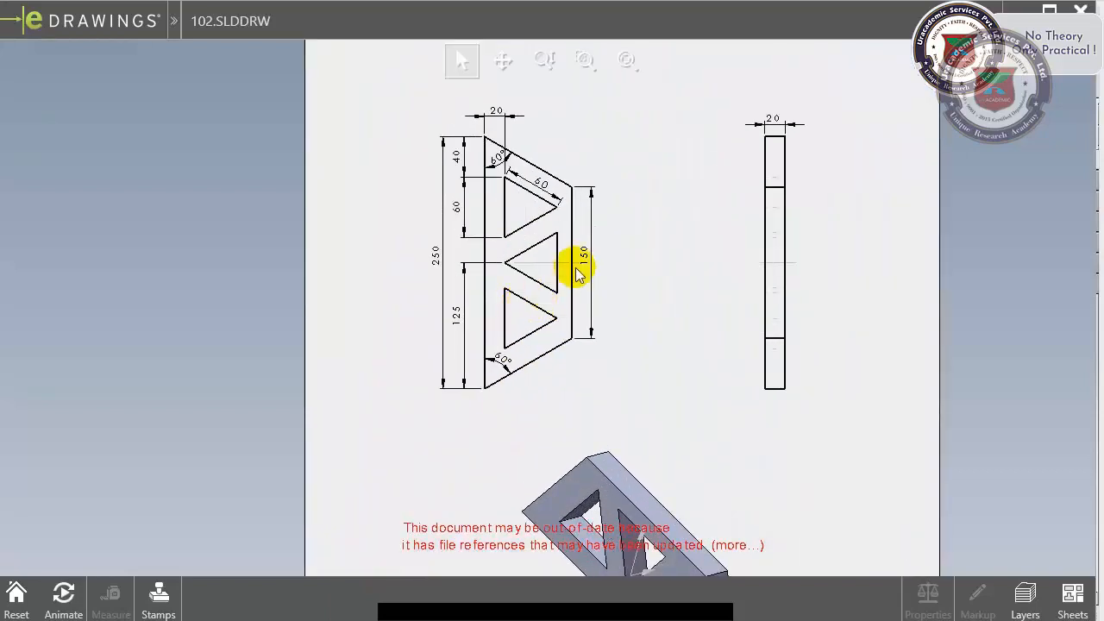
scroll(552, 257, "down", 1)
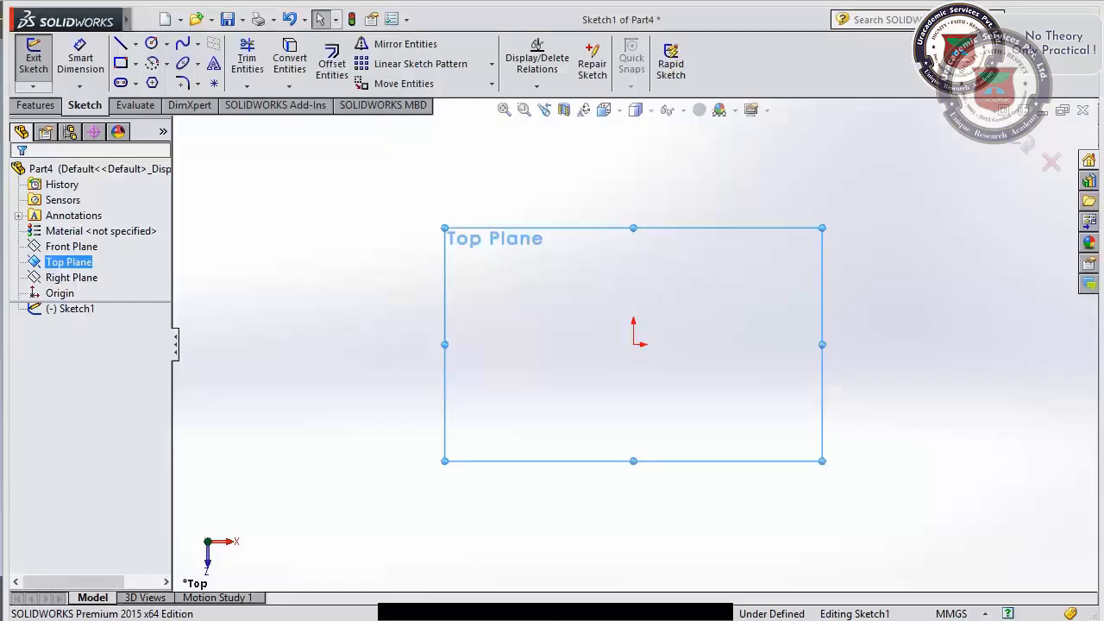
Sketch a horizontal line about 109 mm long starting at the origin and running in the positive X direction.
left_click(545, 325)
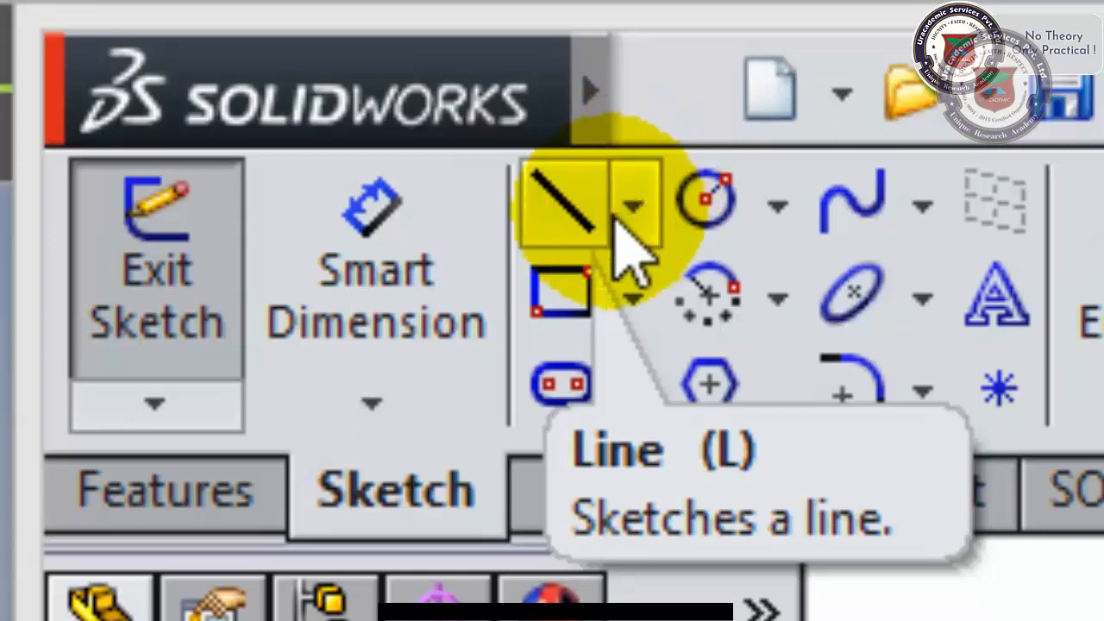
left_click(616, 220)
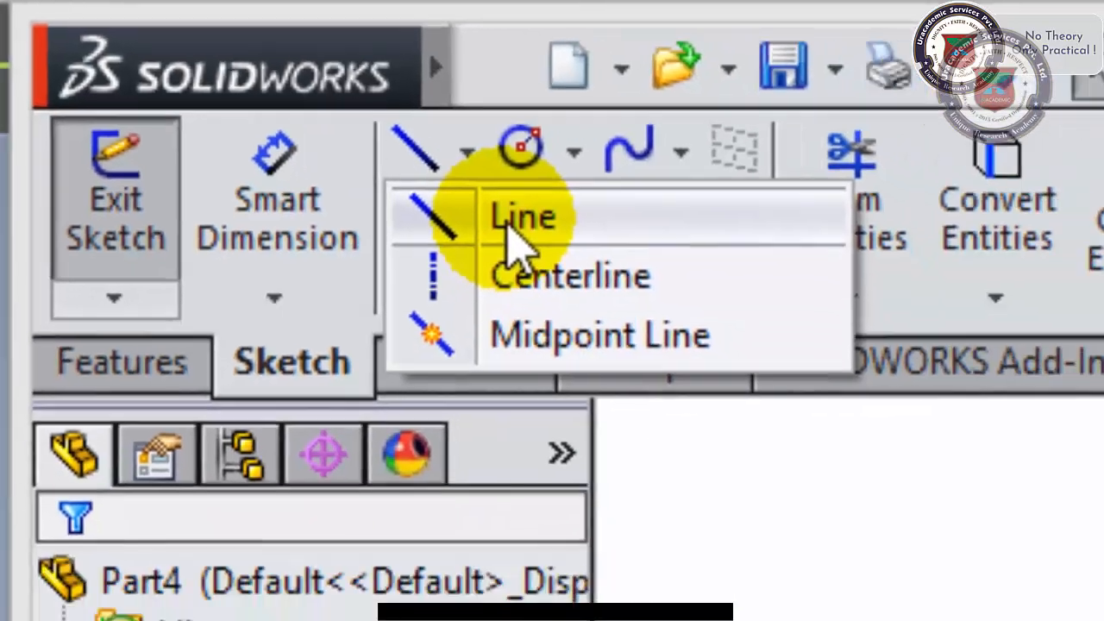
left_click(700, 290)
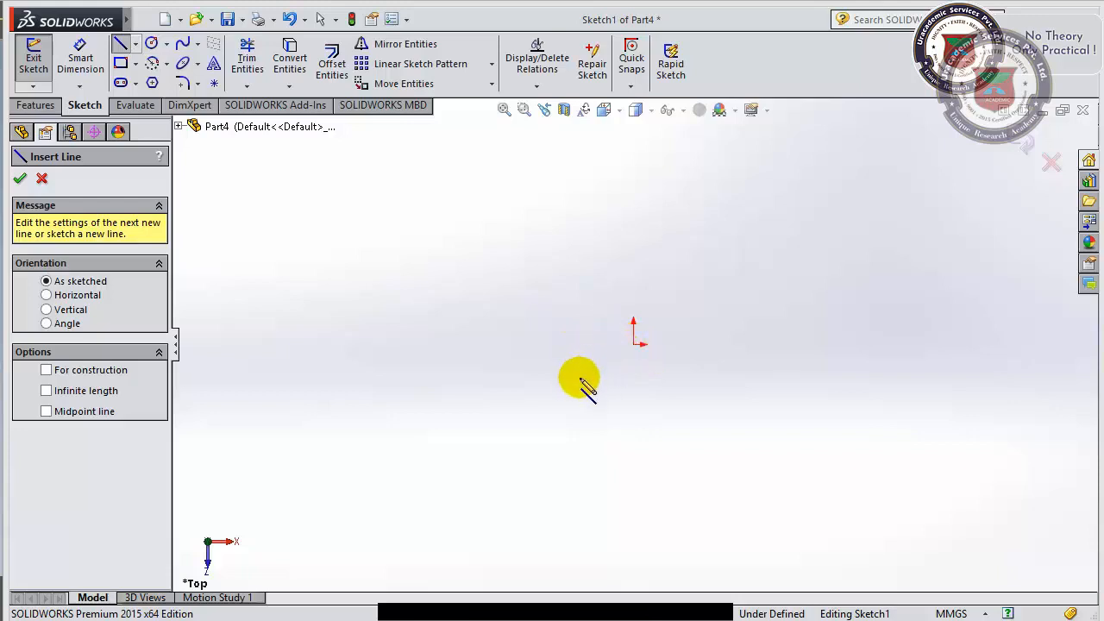
left_click(635, 345)
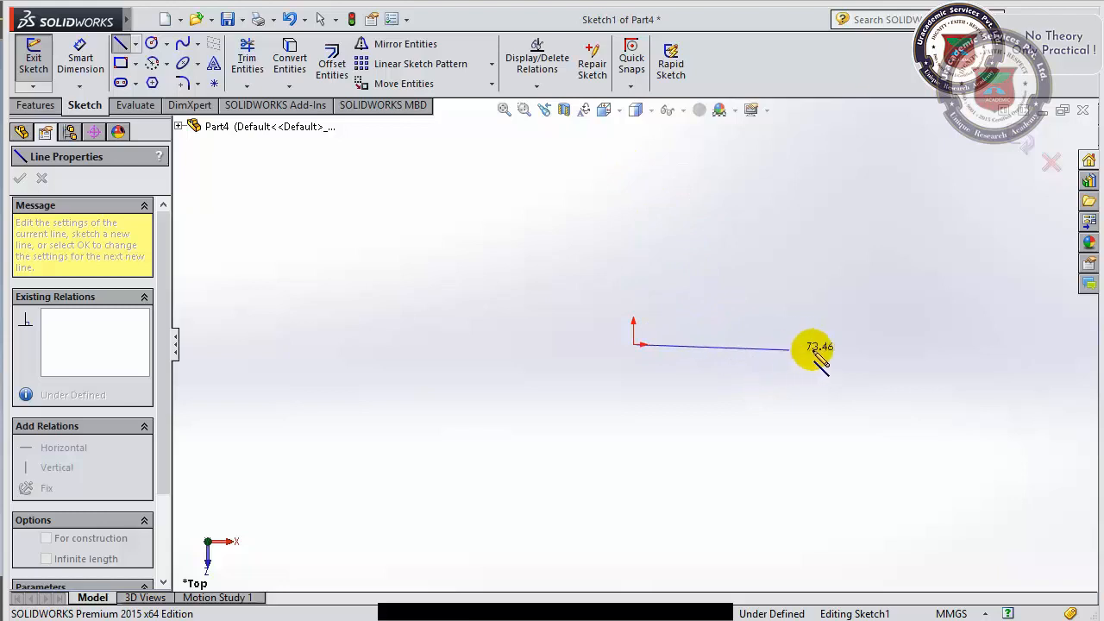
left_click(865, 345)
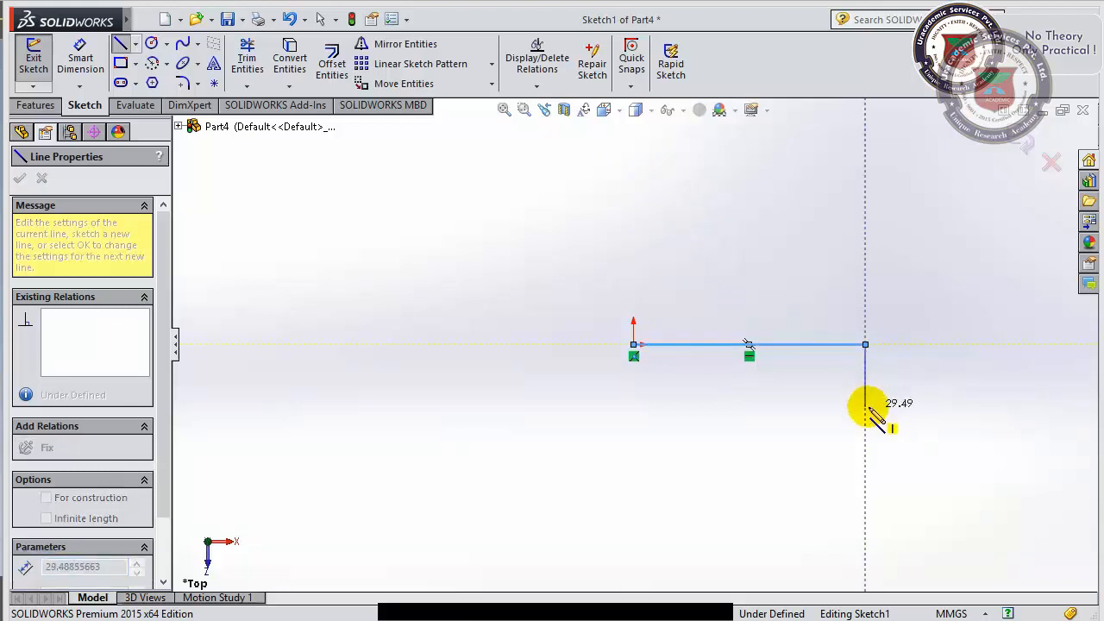
key("Escape")
key("Escape")
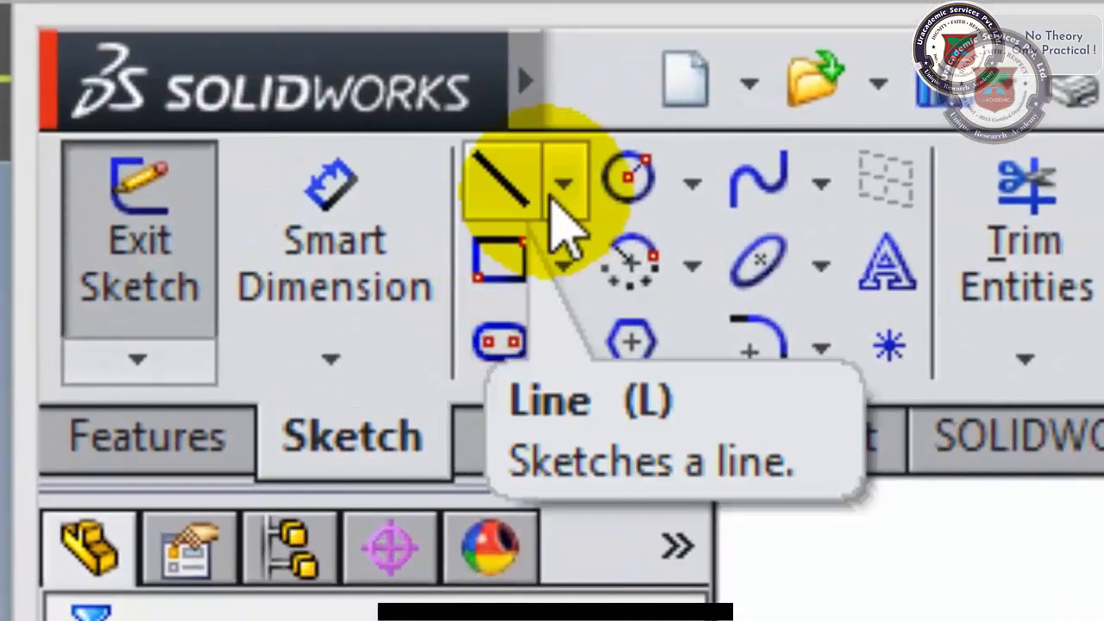
Sketch a vertical centerline about 87 mm long running downward from the origin.
left_click(563, 185)
left_click(574, 328)
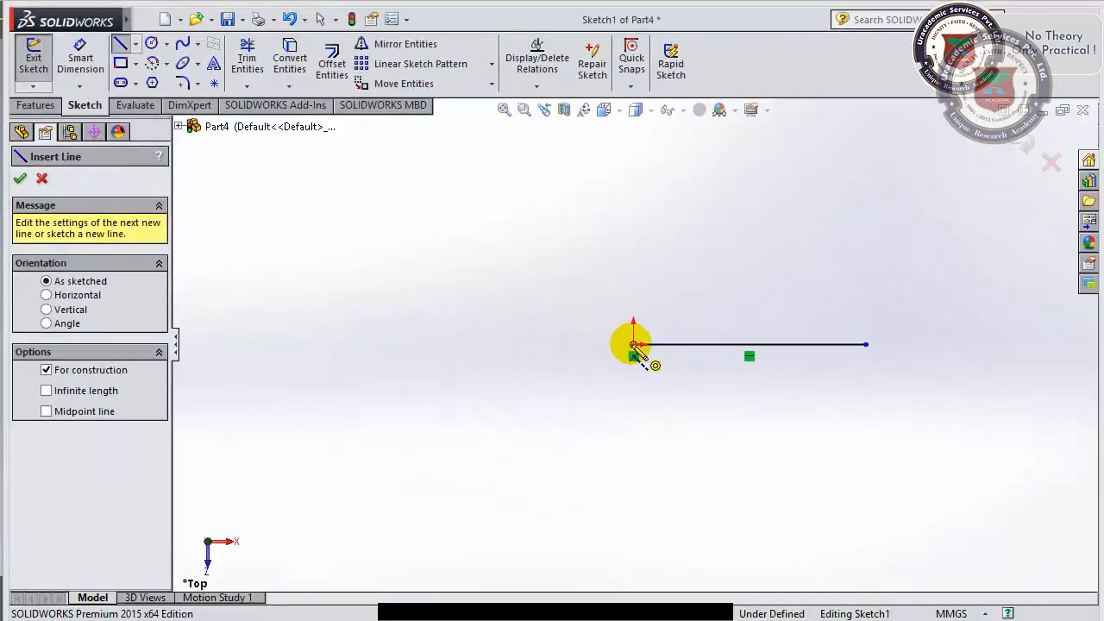
left_click_drag(634, 345, 634, 522)
left_click(633, 529)
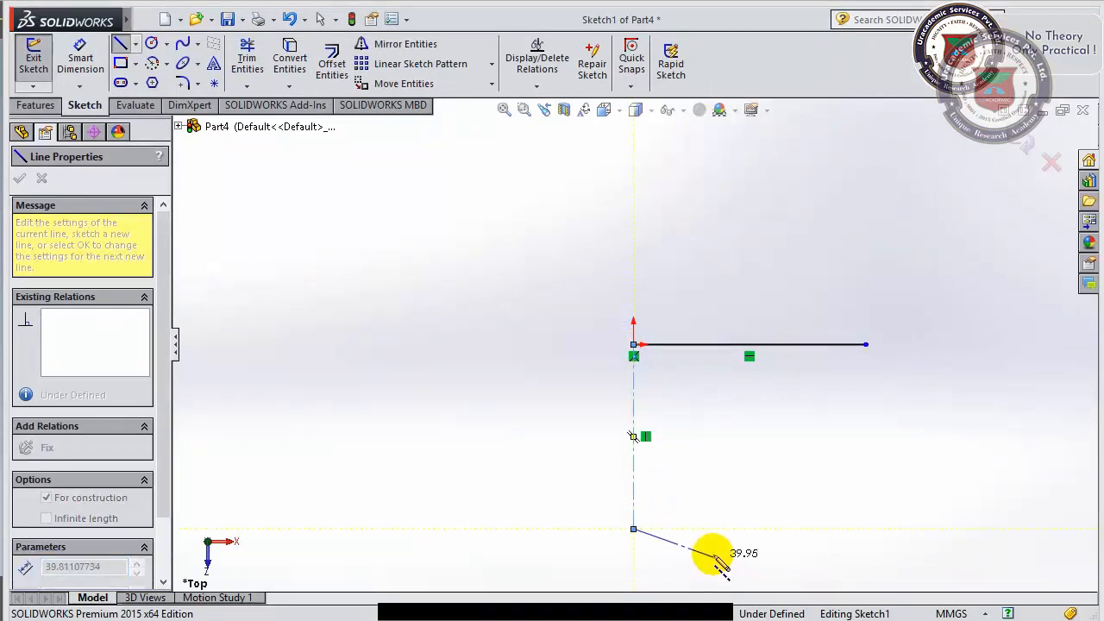
double_click(715, 554)
key("Escape")
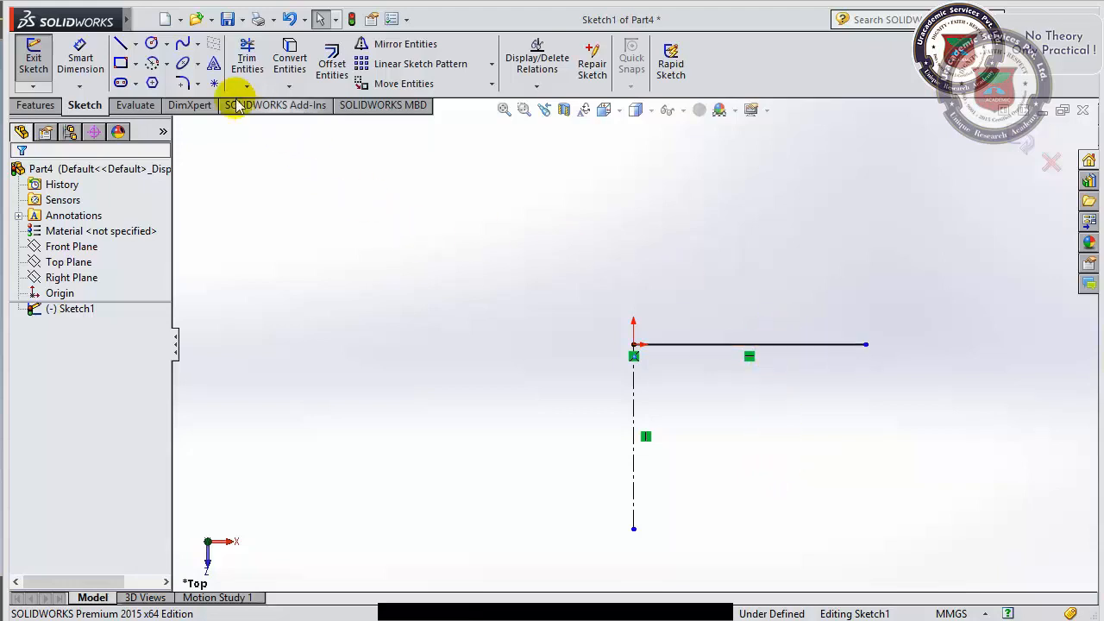
left_click(136, 44)
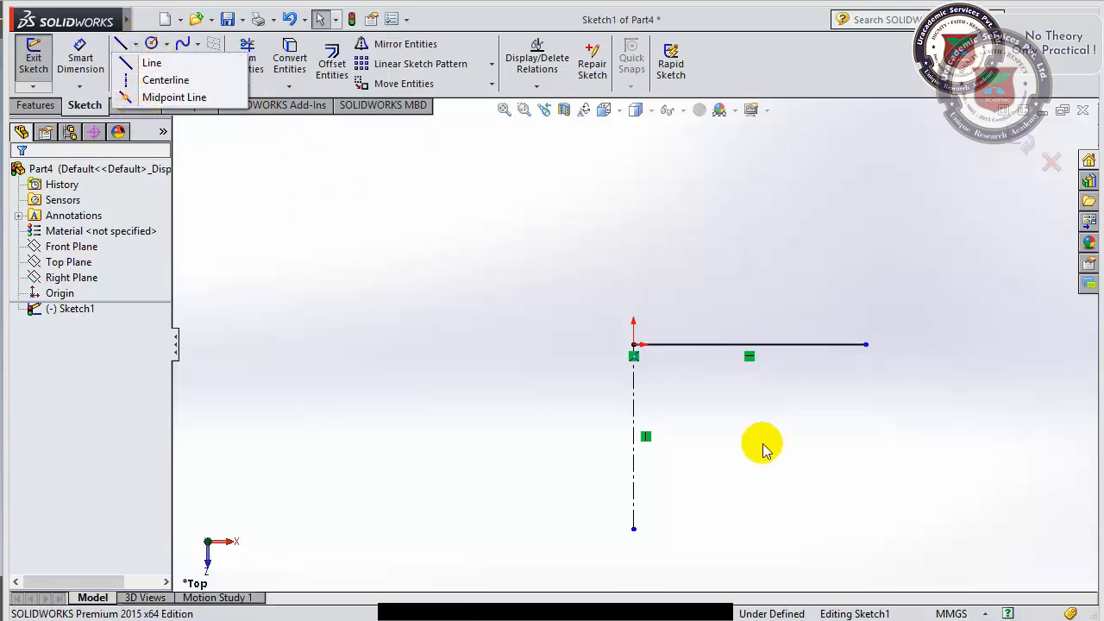
left_click(751, 395)
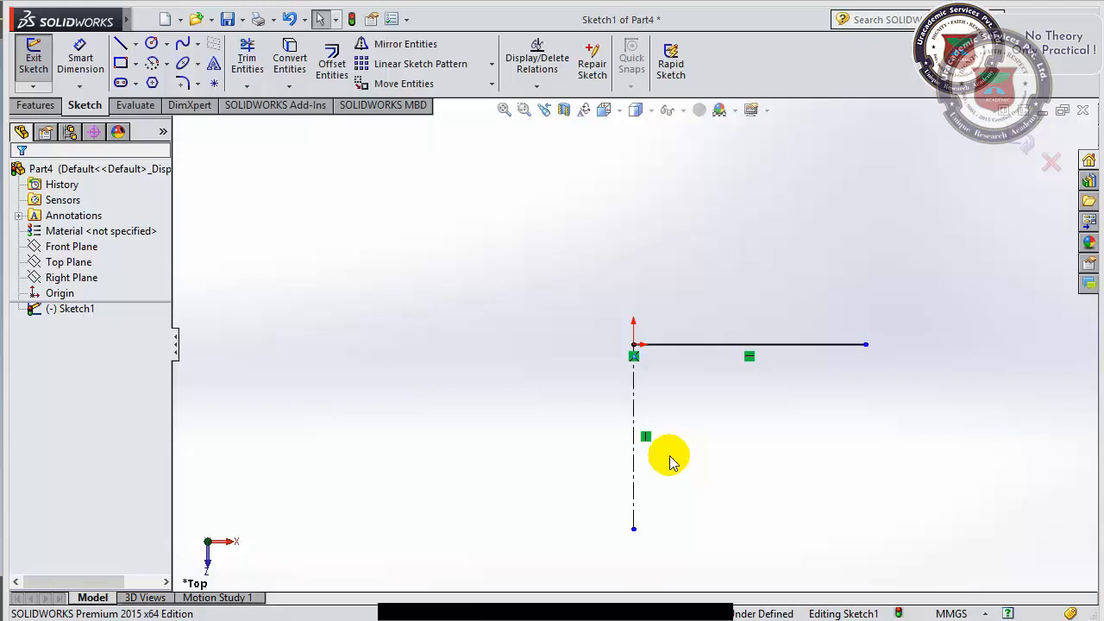
left_click(633, 419)
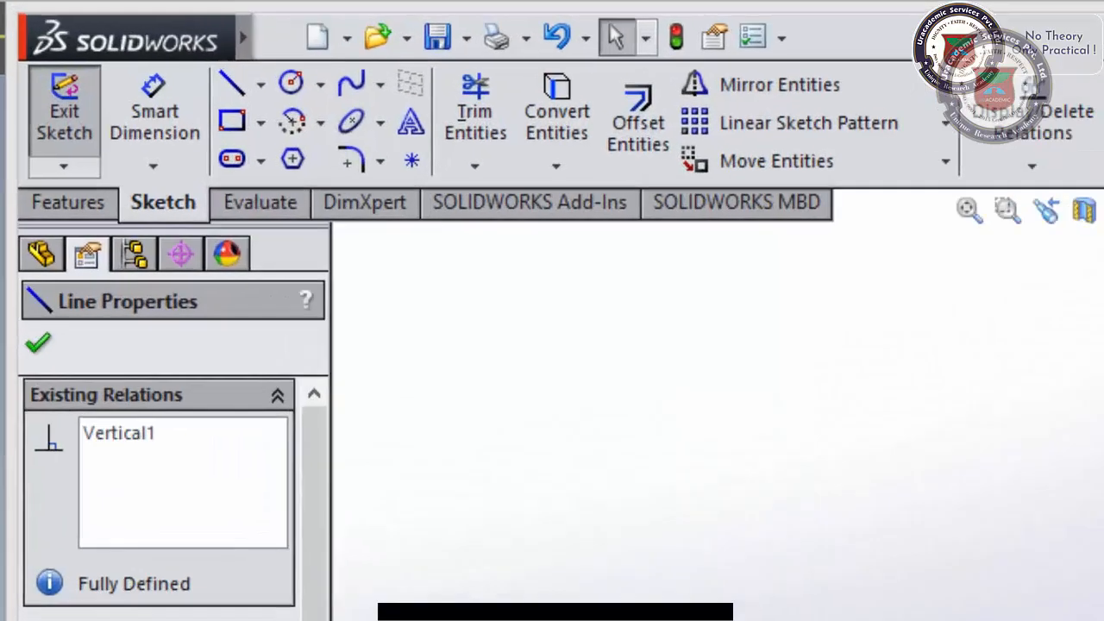
key("Escape")
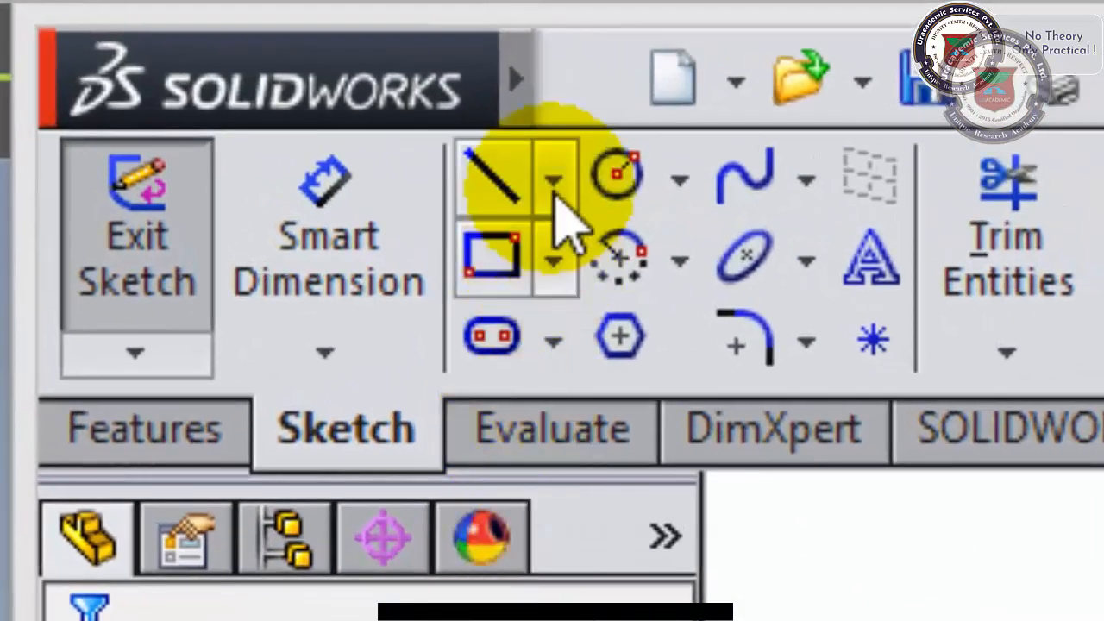
Sketch a sloping midpoint line about 262 mm long, centred on the origin and descending toward the positive X side.
left_click(260, 84)
left_click(541, 380)
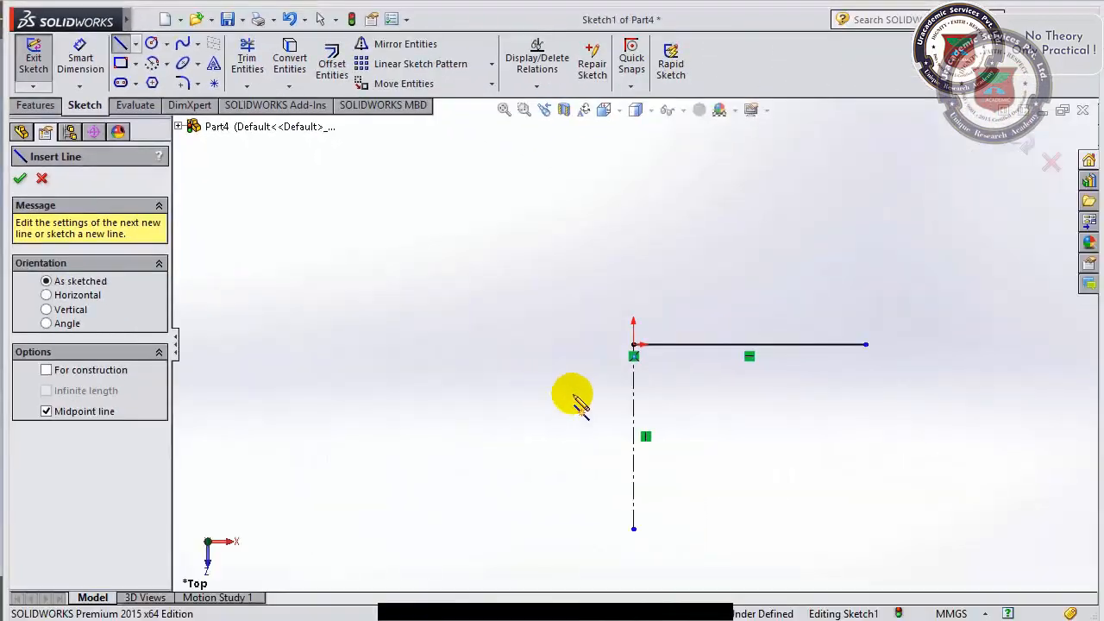
left_click(634, 345)
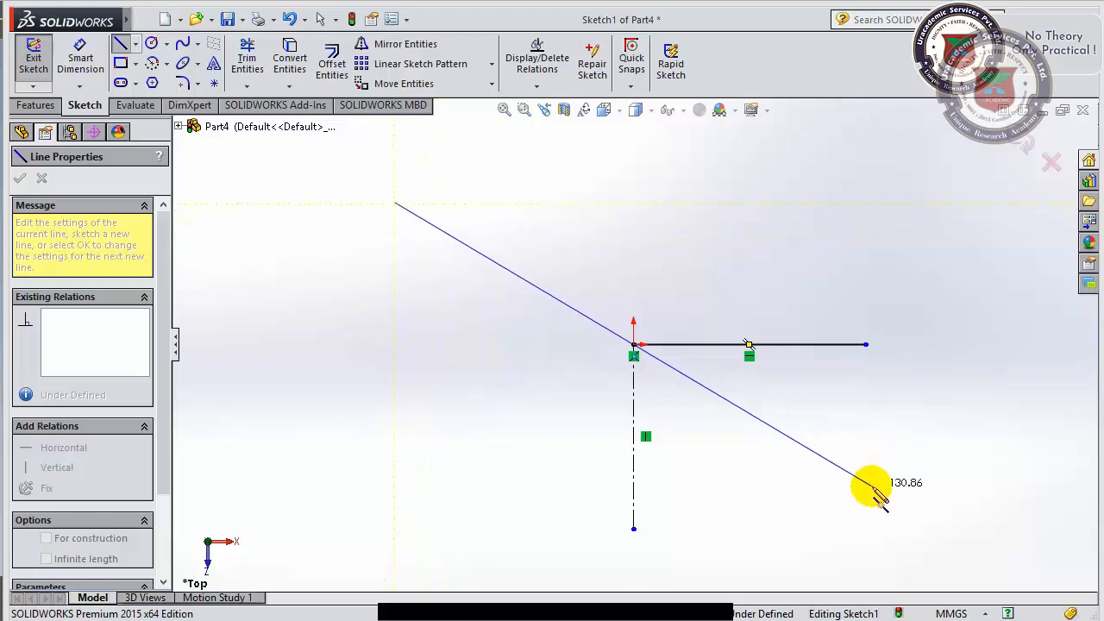
left_click(872, 485)
key("Escape")
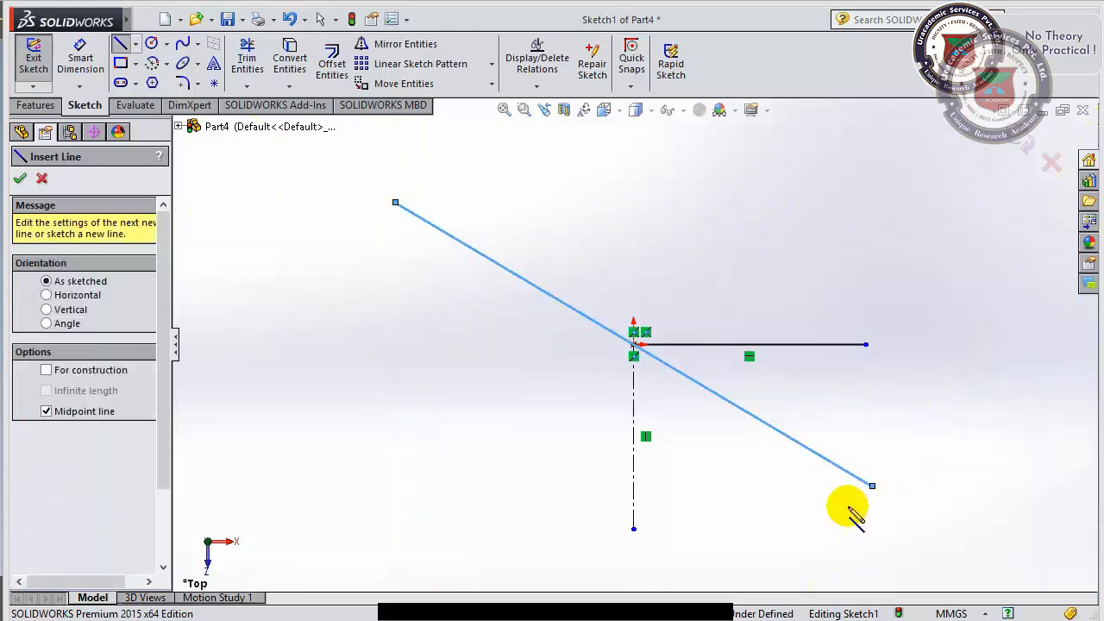
key("Escape")
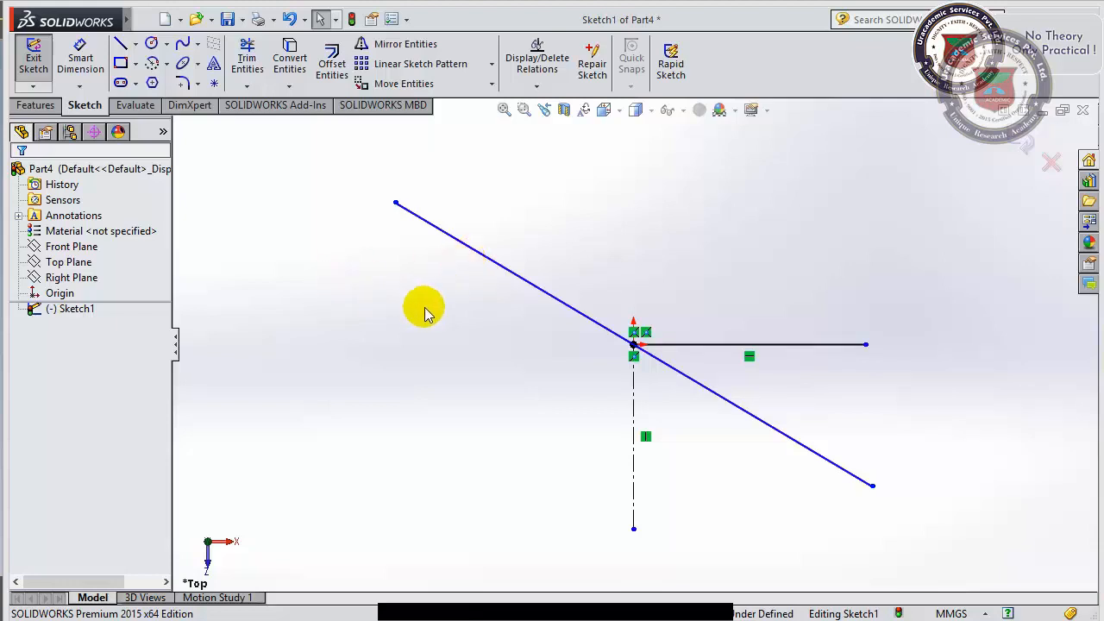
Delete the sloping midpoint line, the horizontal line and the vertical centerline to empty the sketch.
left_click(728, 401)
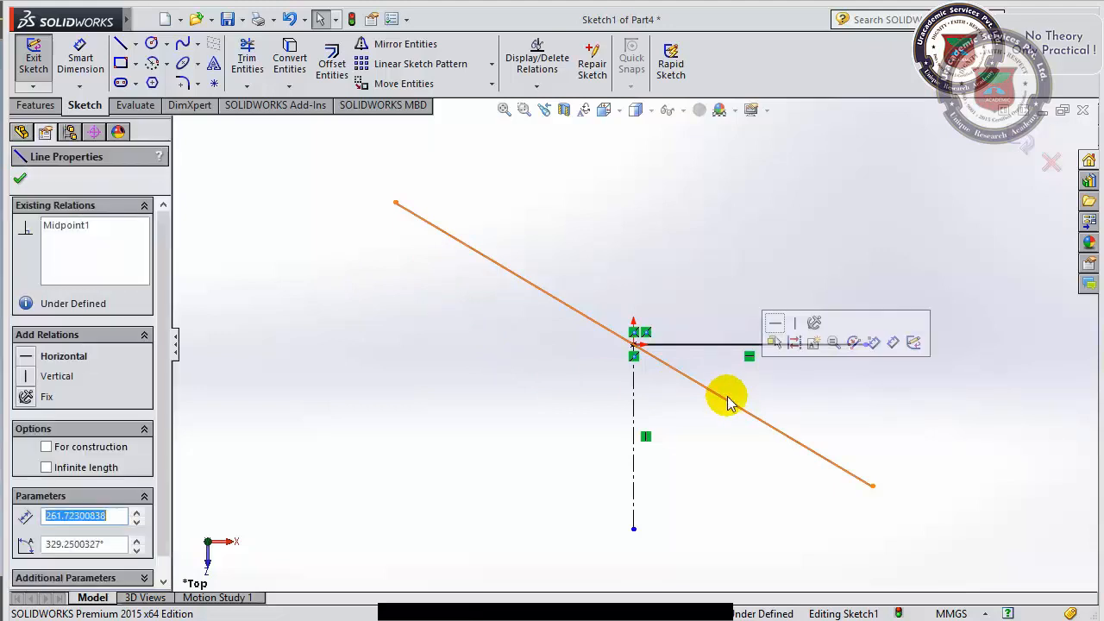
key("Delete")
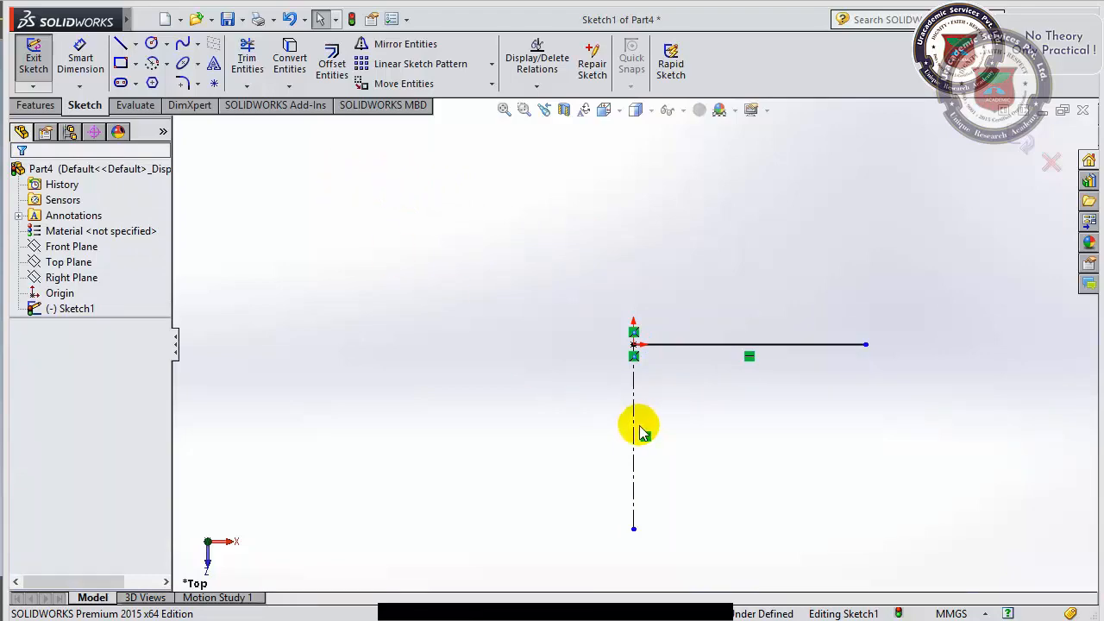
key("alt+Tab")
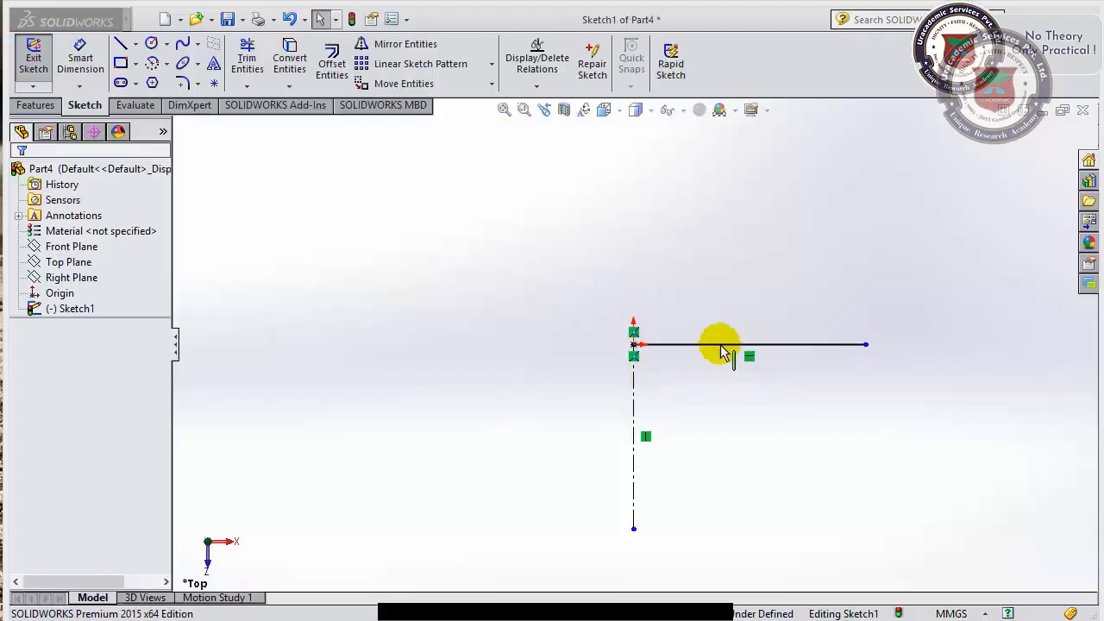
left_click(722, 344)
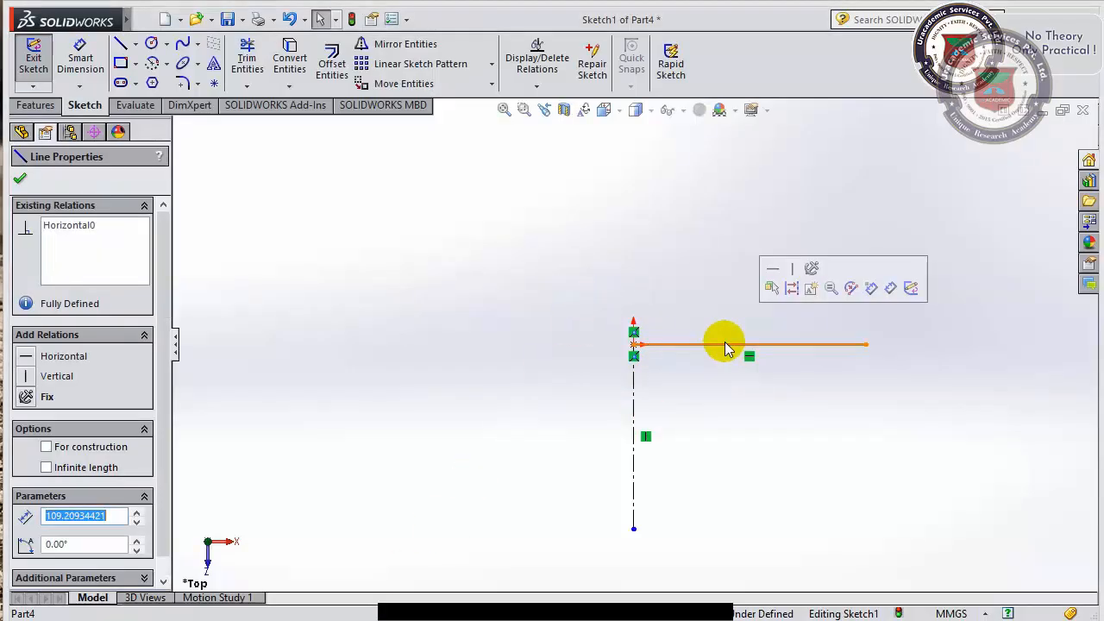
key("Delete")
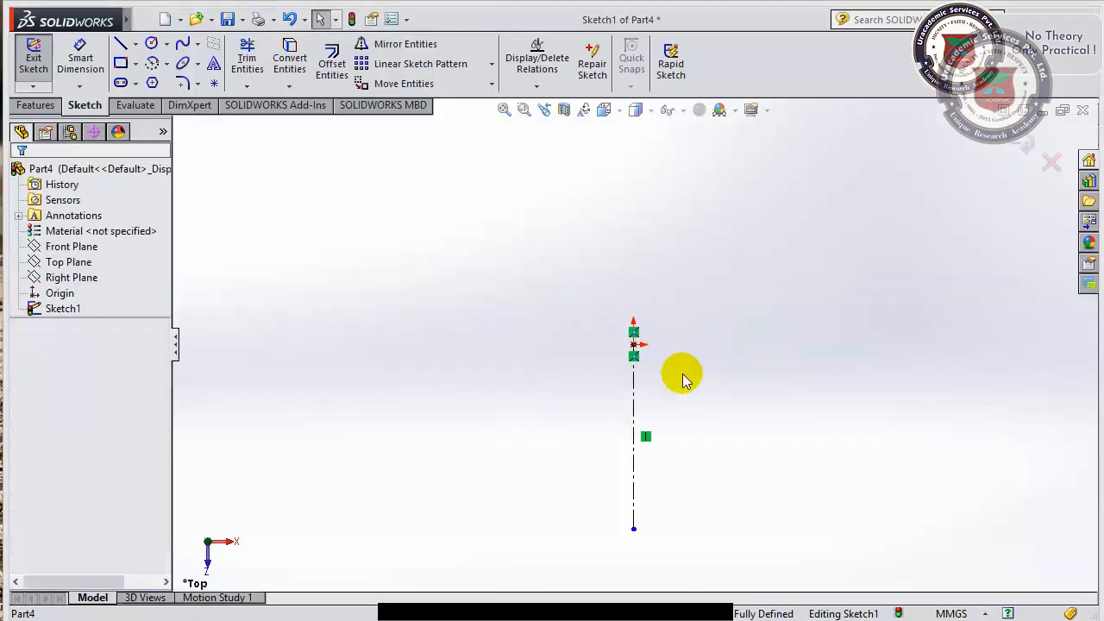
left_click(634, 393)
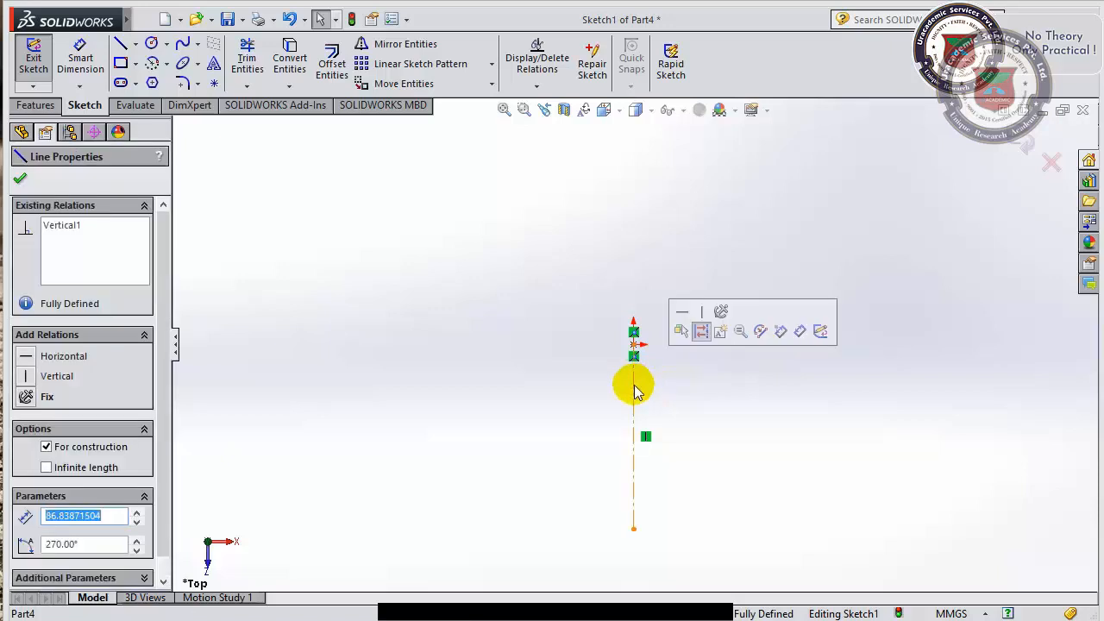
key("Delete")
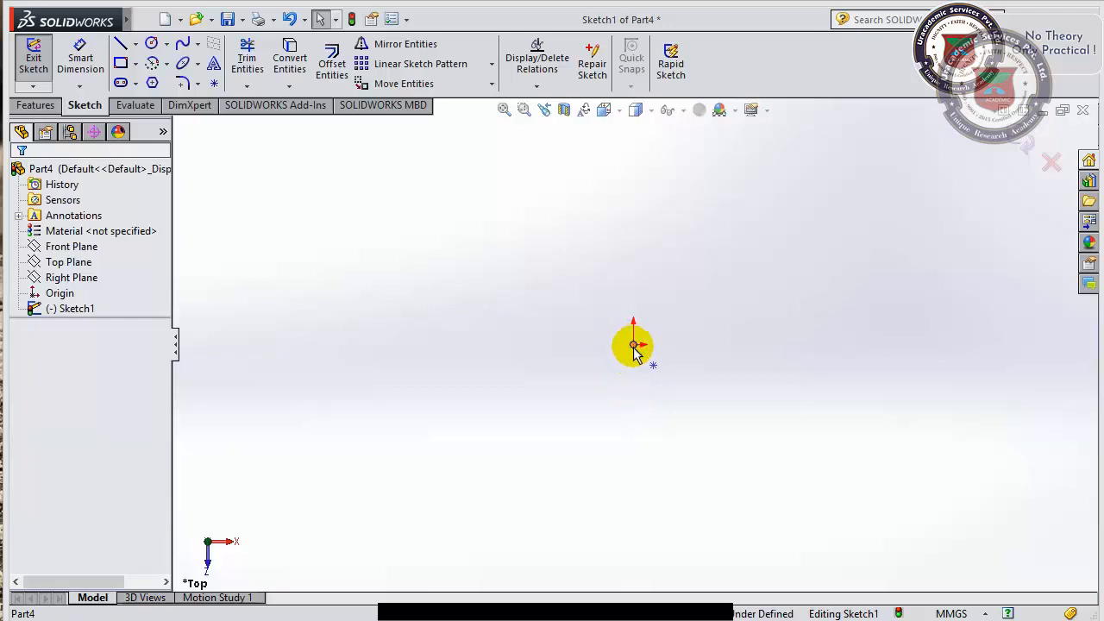
left_click(634, 345)
left_click(638, 377)
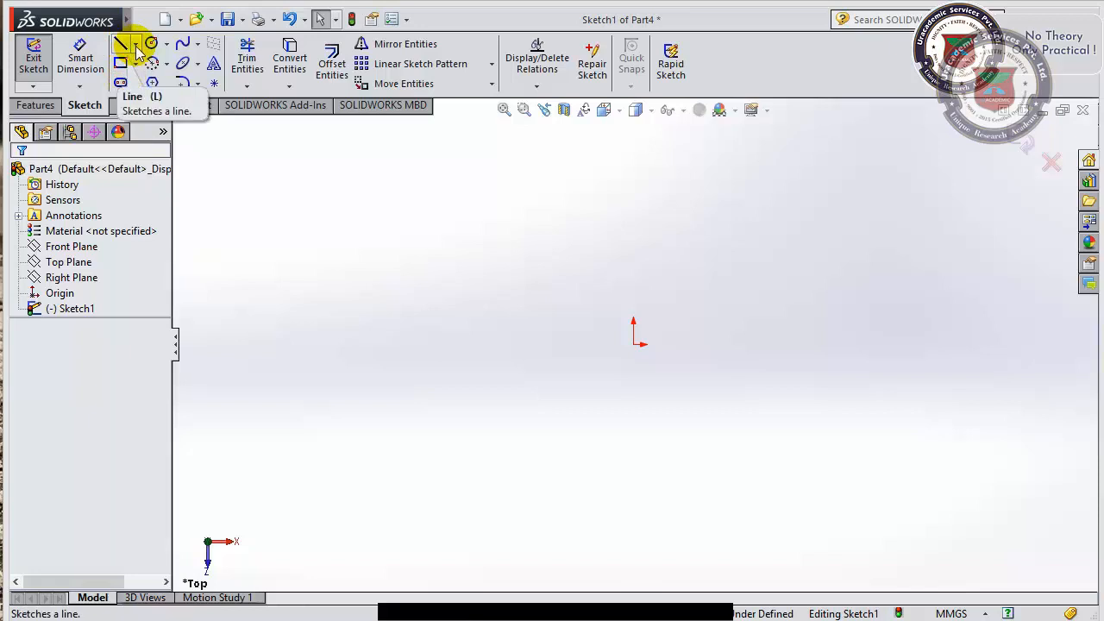
Sketch a vertical midpoint line about 160 mm long, centred on the origin.
left_click(136, 46)
left_click(155, 96)
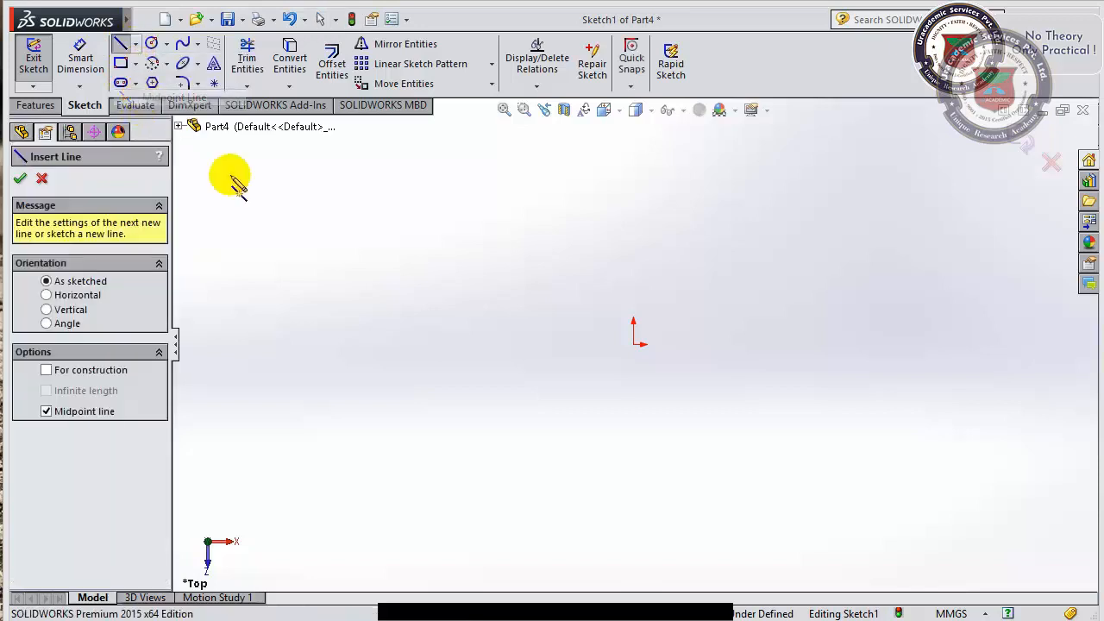
left_click(634, 343)
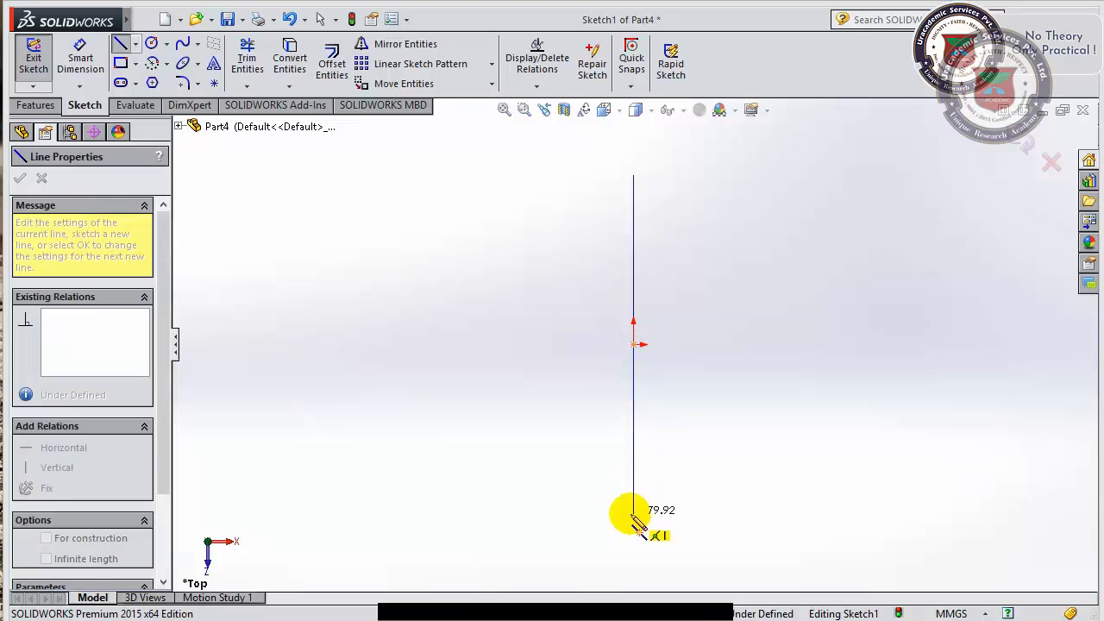
left_click(634, 516)
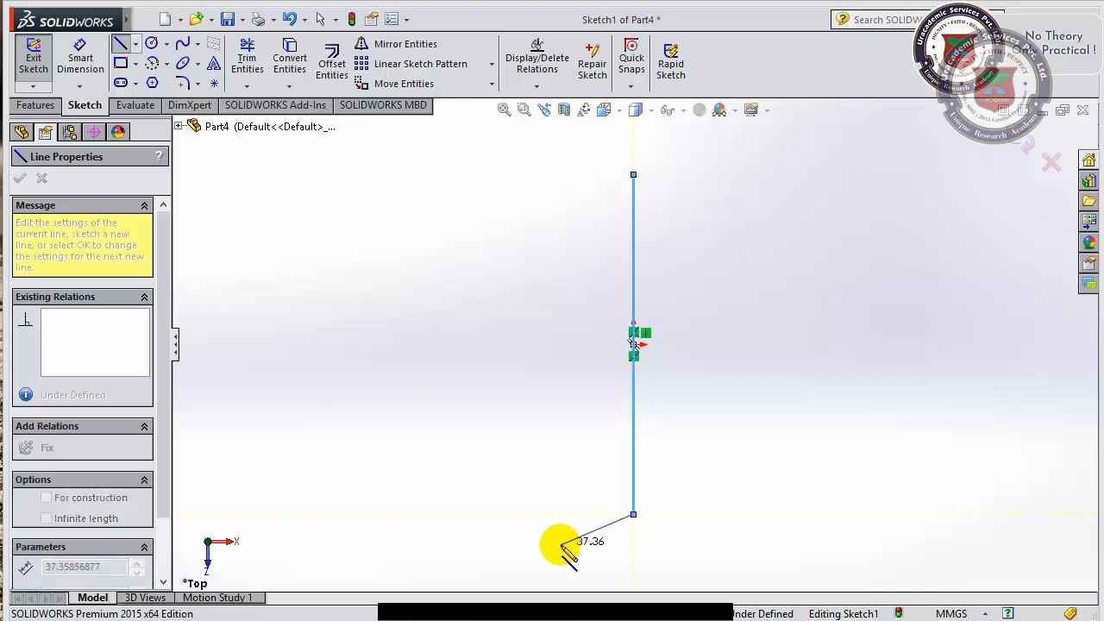
key("Escape")
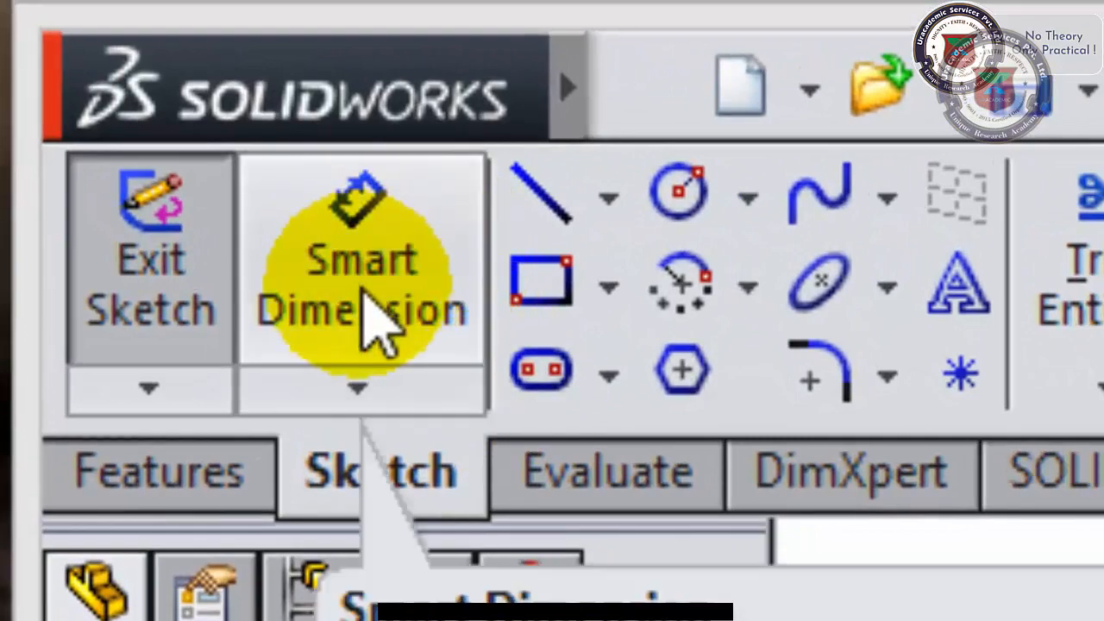
Dimension the distance between the vertical line's two endpoints as 250 mm and delete that dimension again.
left_click(371, 323)
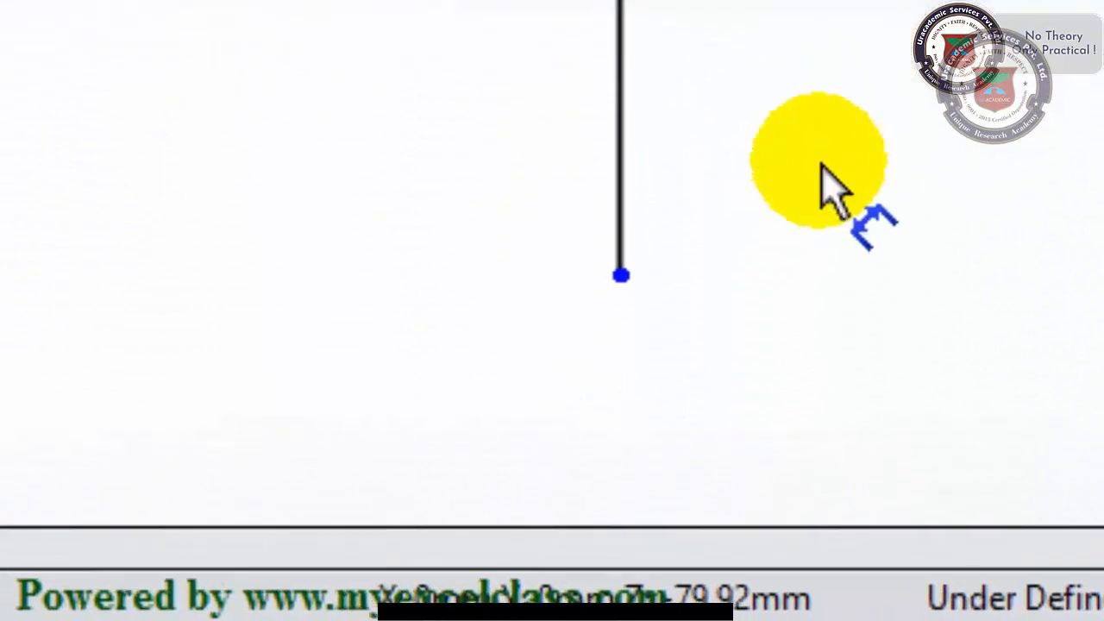
left_click(621, 275)
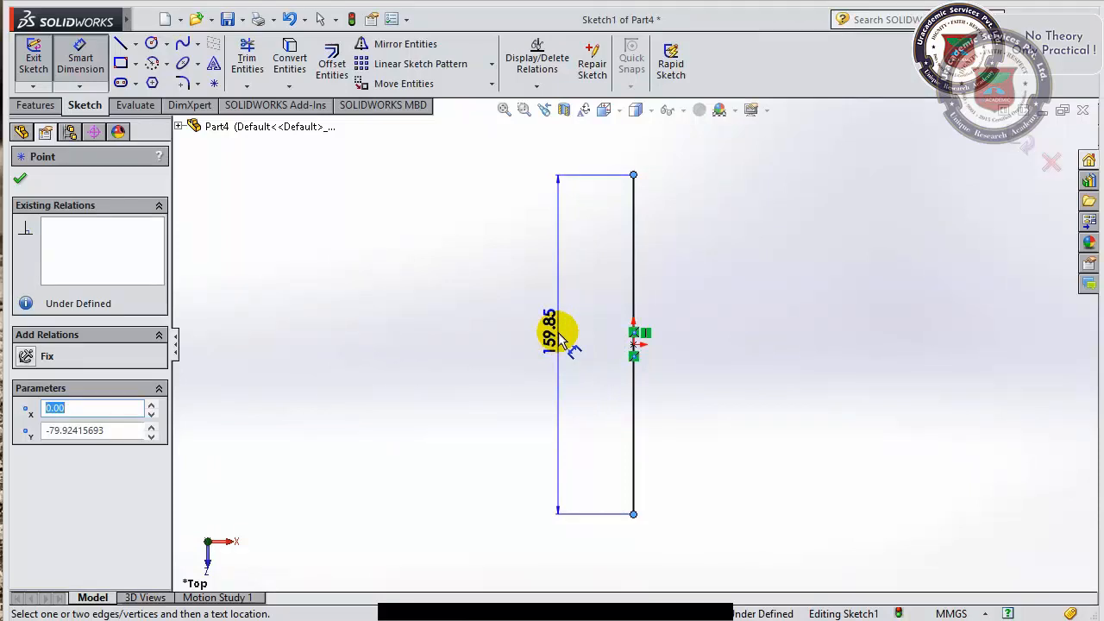
left_click(559, 339)
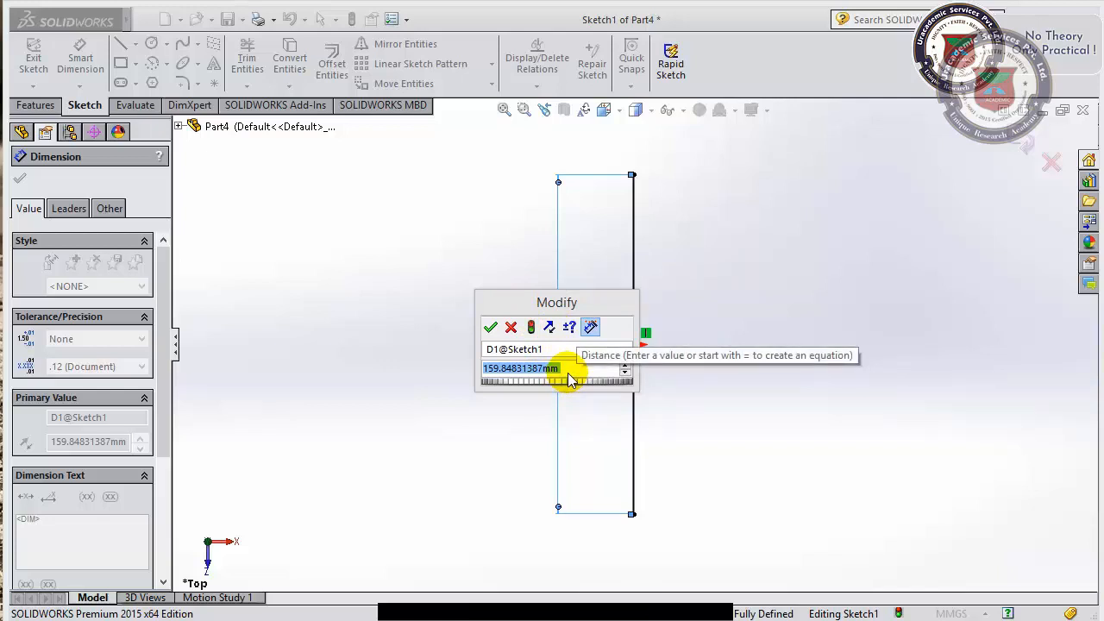
type("250")
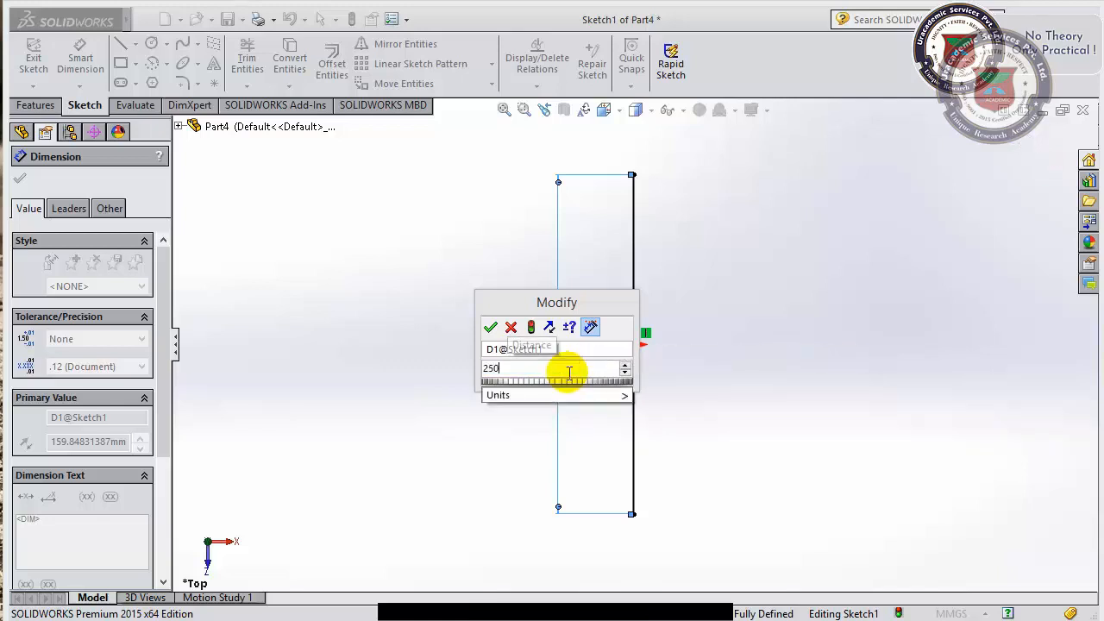
key("Return")
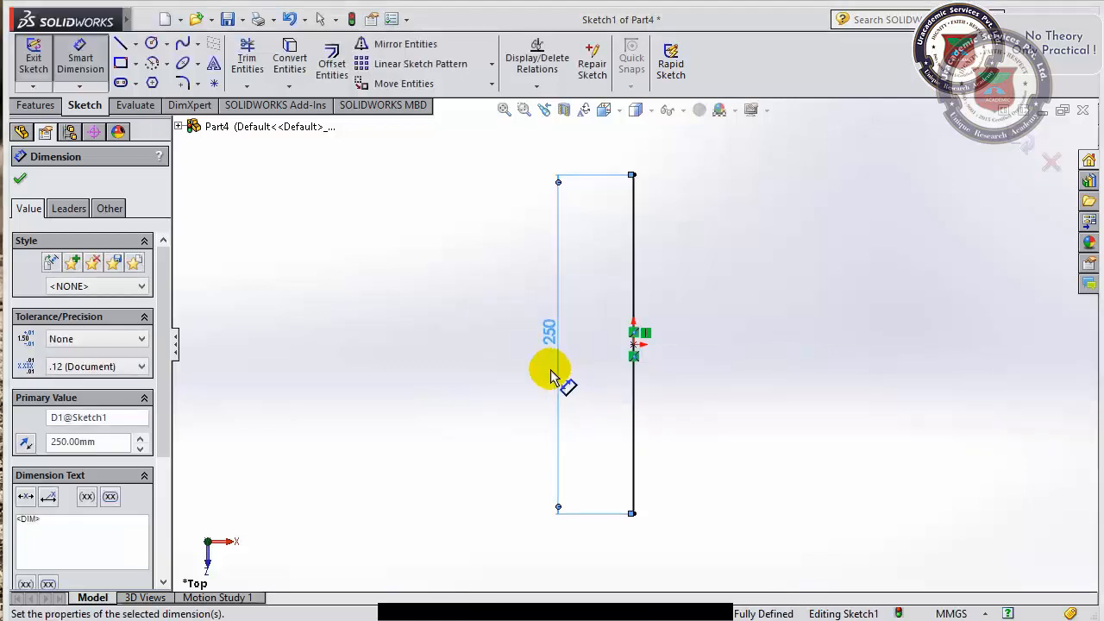
left_click(503, 379)
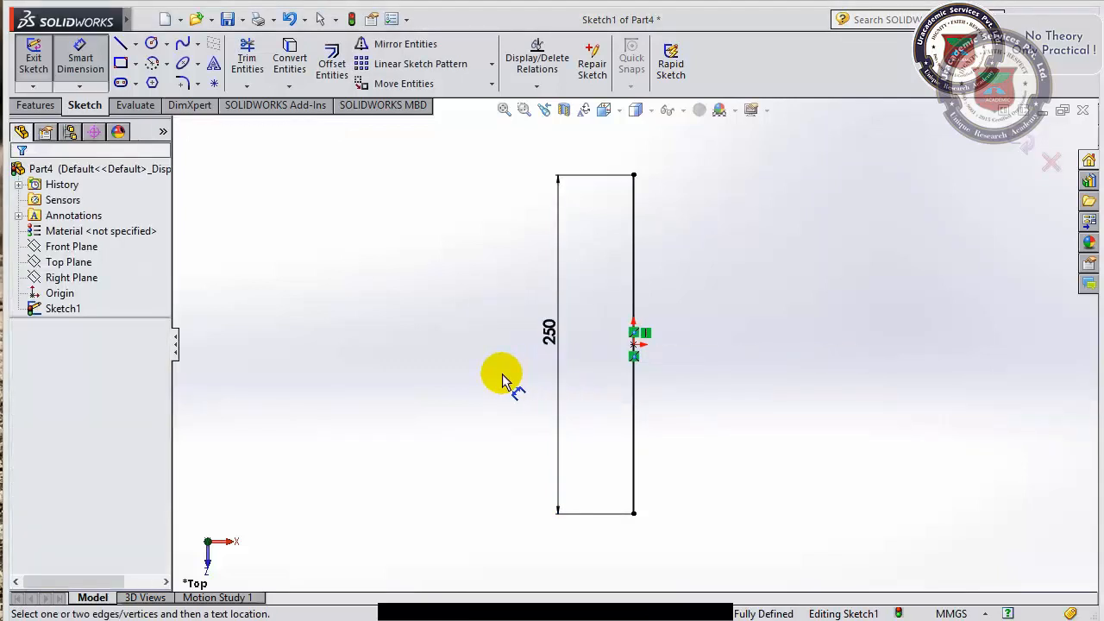
left_click(550, 339)
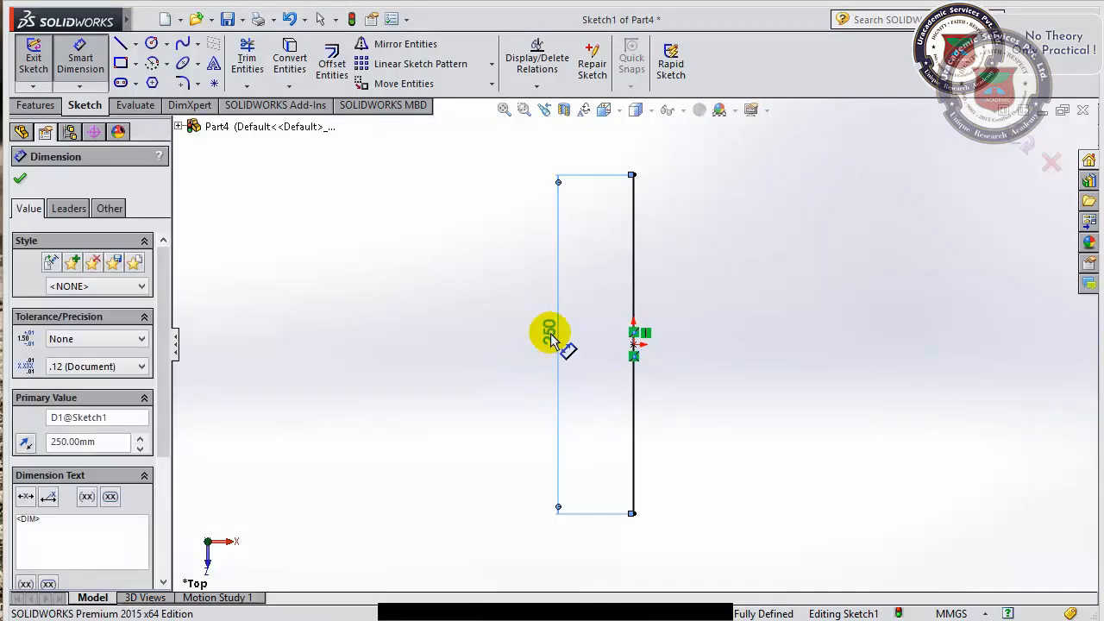
key("Delete")
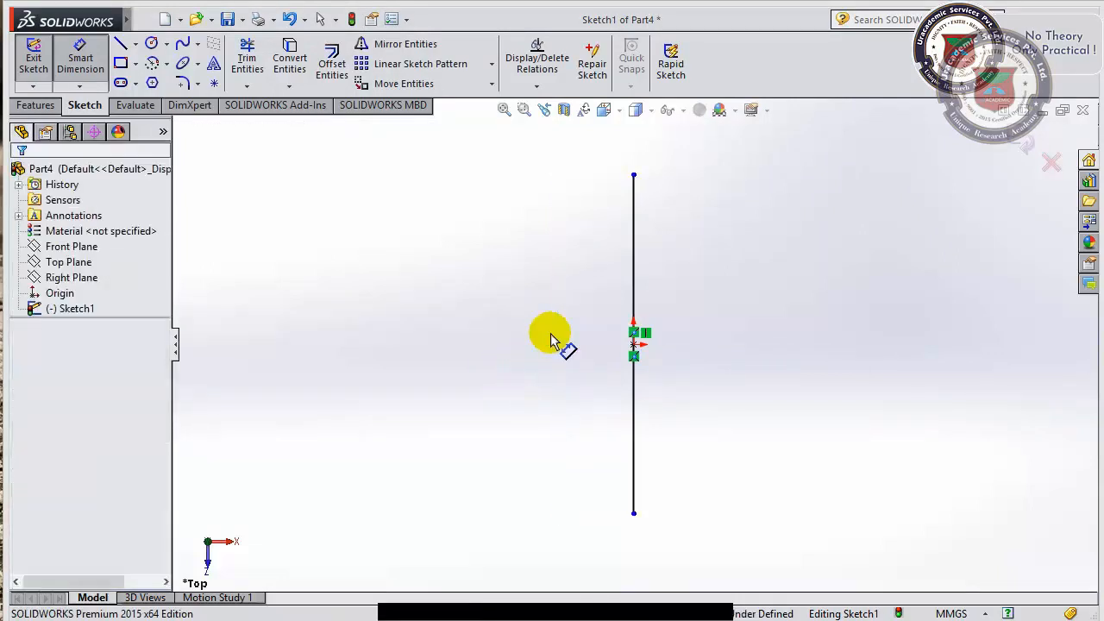
Dimension the vertical line's length as 300 mm by selecting the line itself, with the dimension on its negative X side.
left_click(632, 295)
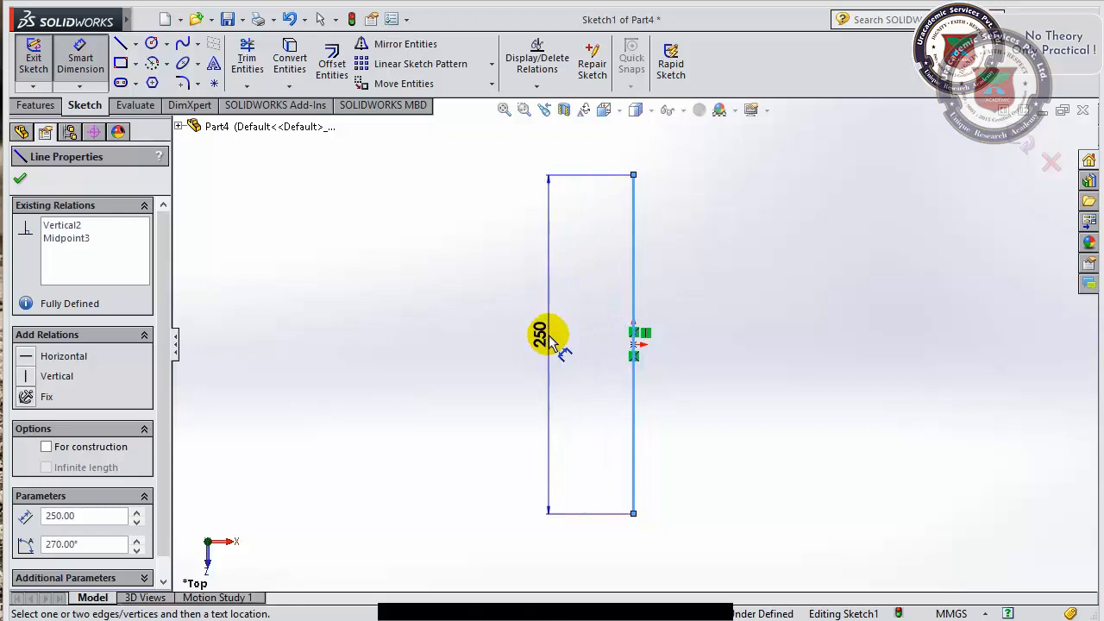
left_click(552, 341)
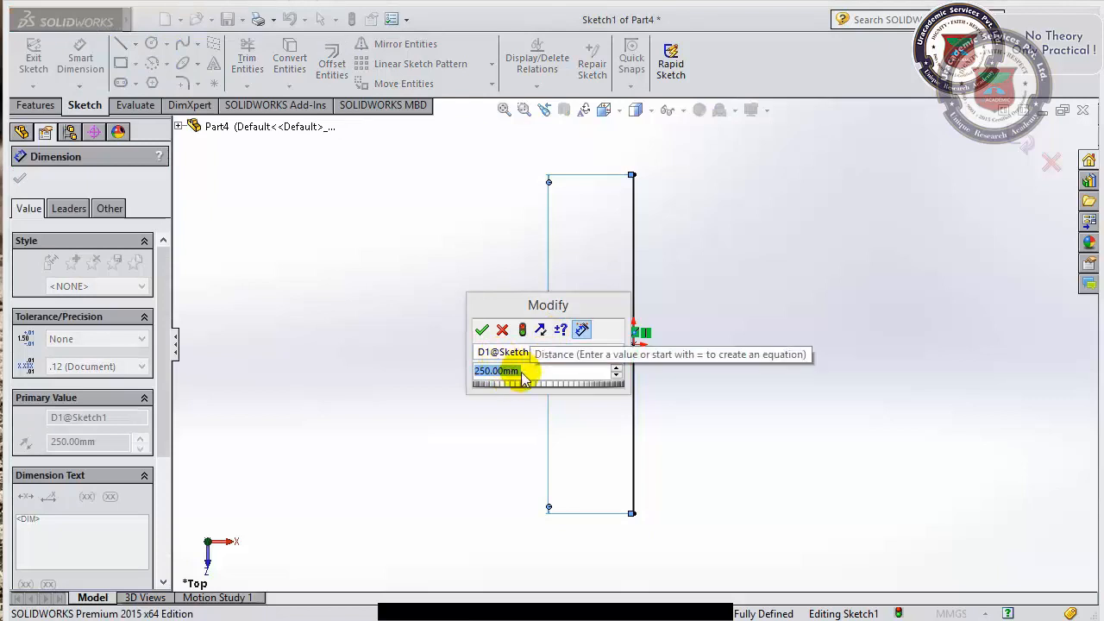
type("300")
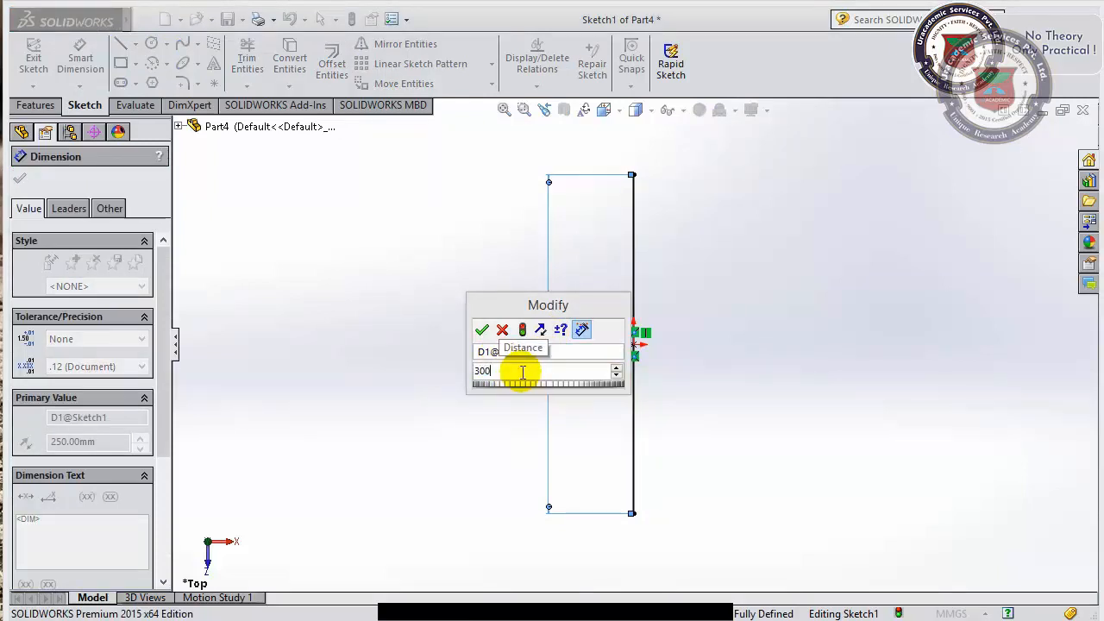
key("Return")
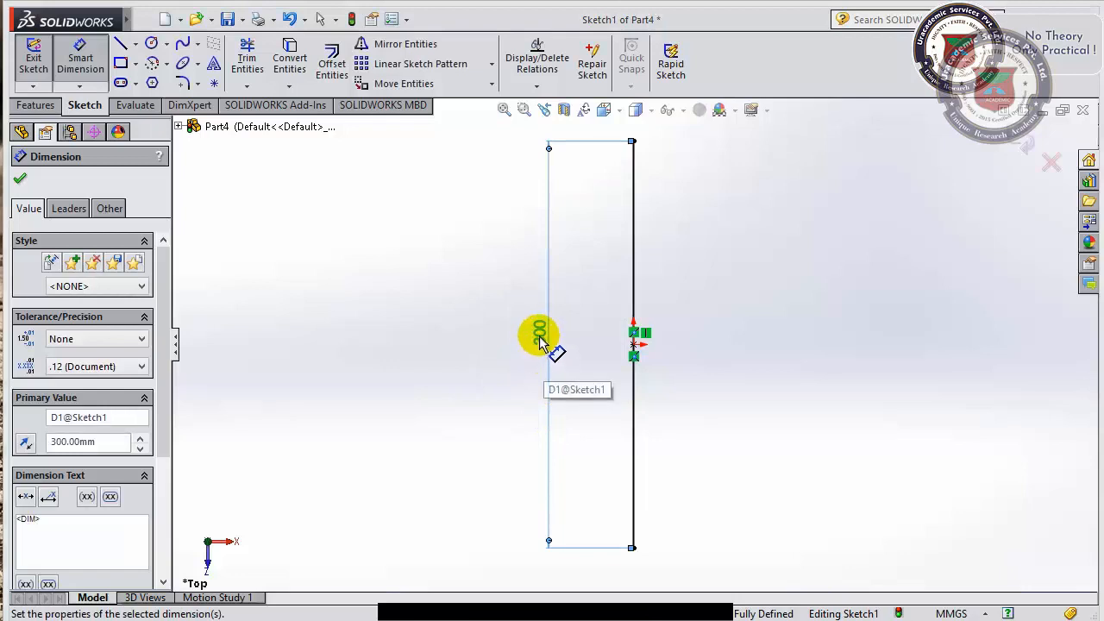
Set the vertical line's length dimension to 250 mm and finish dimensioning.
double_click(540, 336)
type("250")
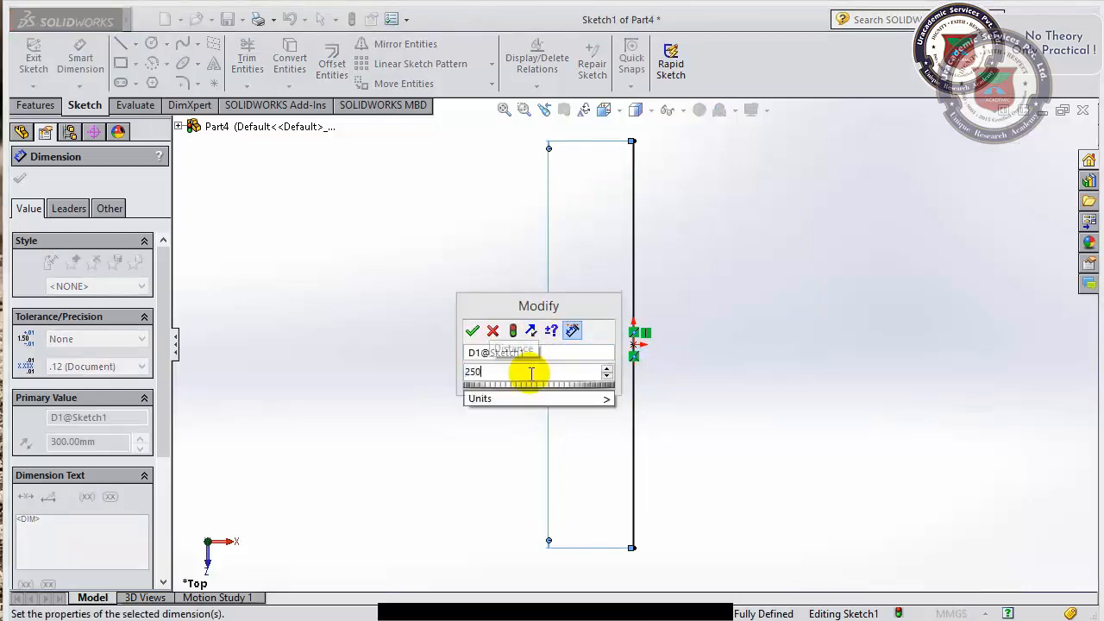
key("Return")
left_click(466, 401)
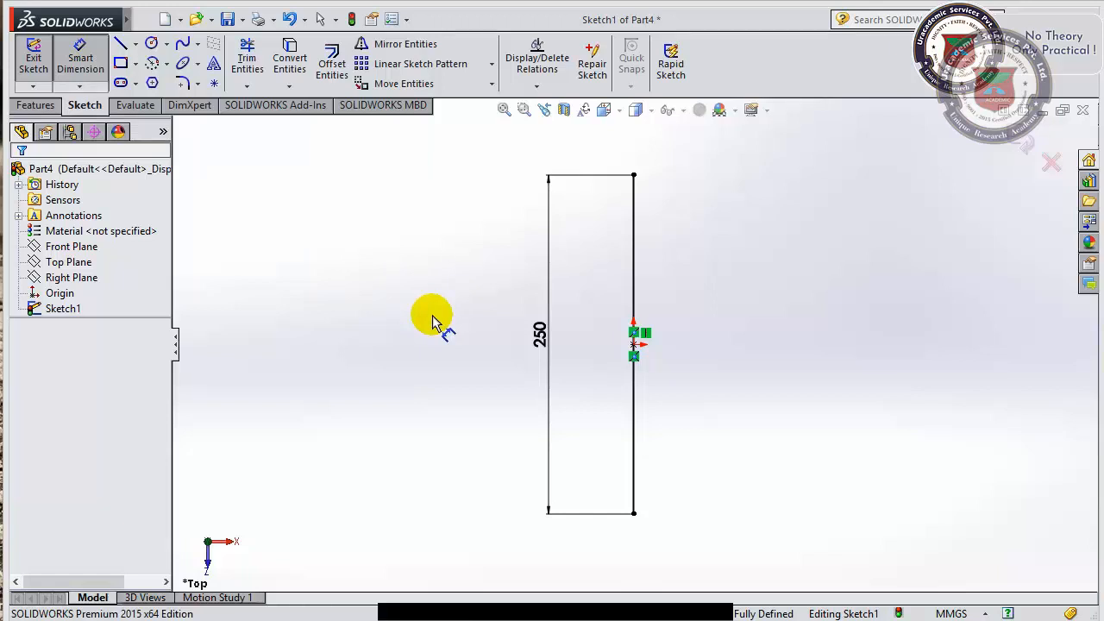
key("Escape")
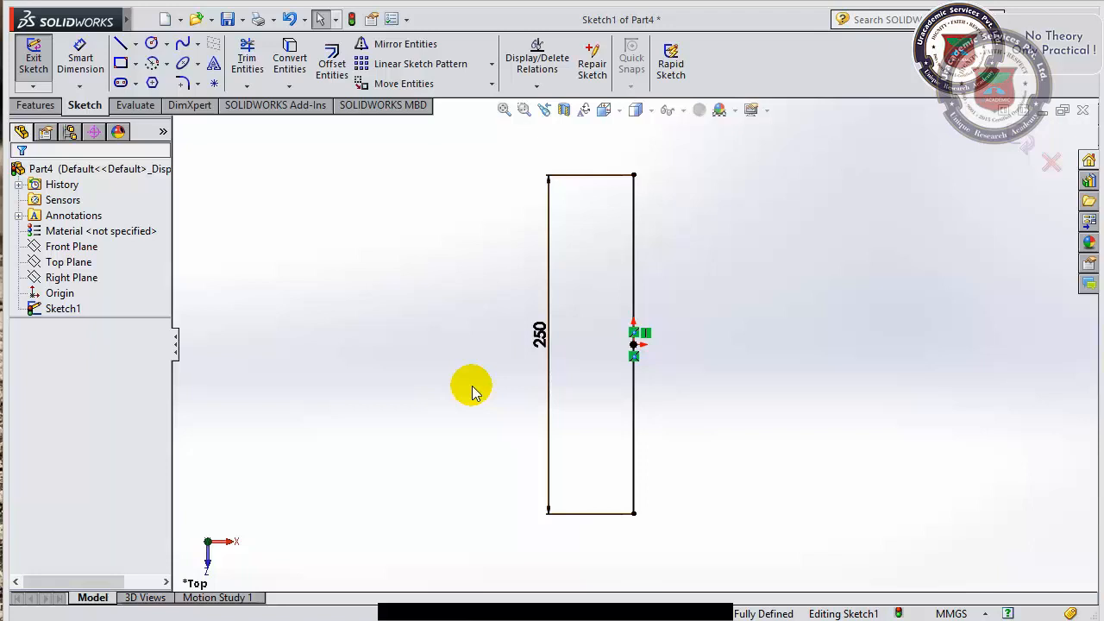
Switch to eDrawings, examine the outline, cutout and thickness dimensions in drawing 102.SLDDRW, and return to SOLIDWORKS.
left_click(472, 387)
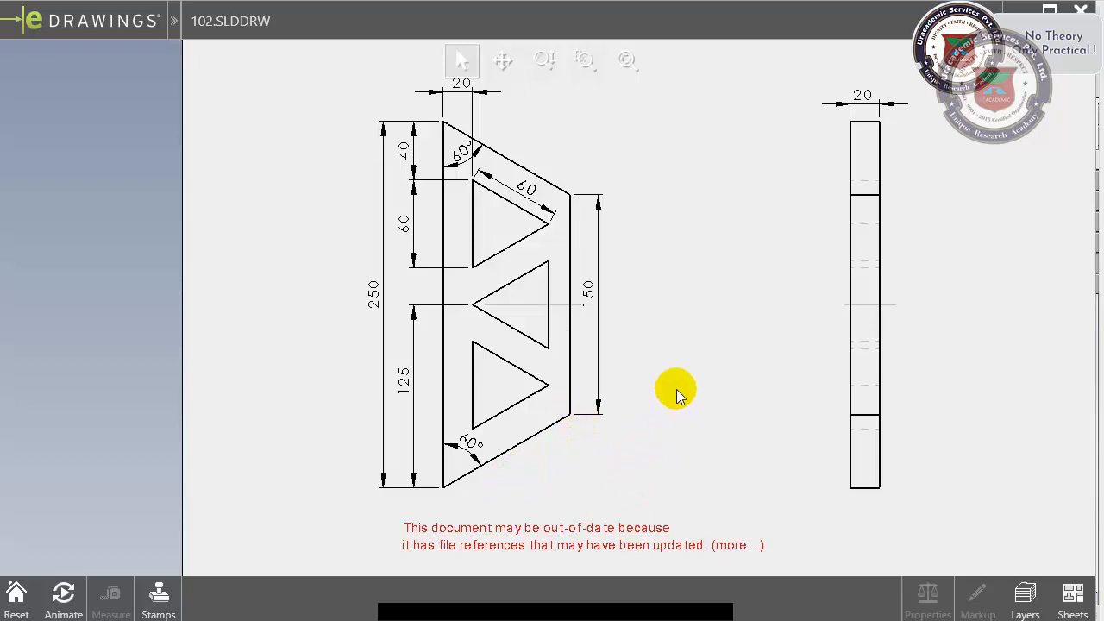
middle_click_drag(684, 397, 674, 131)
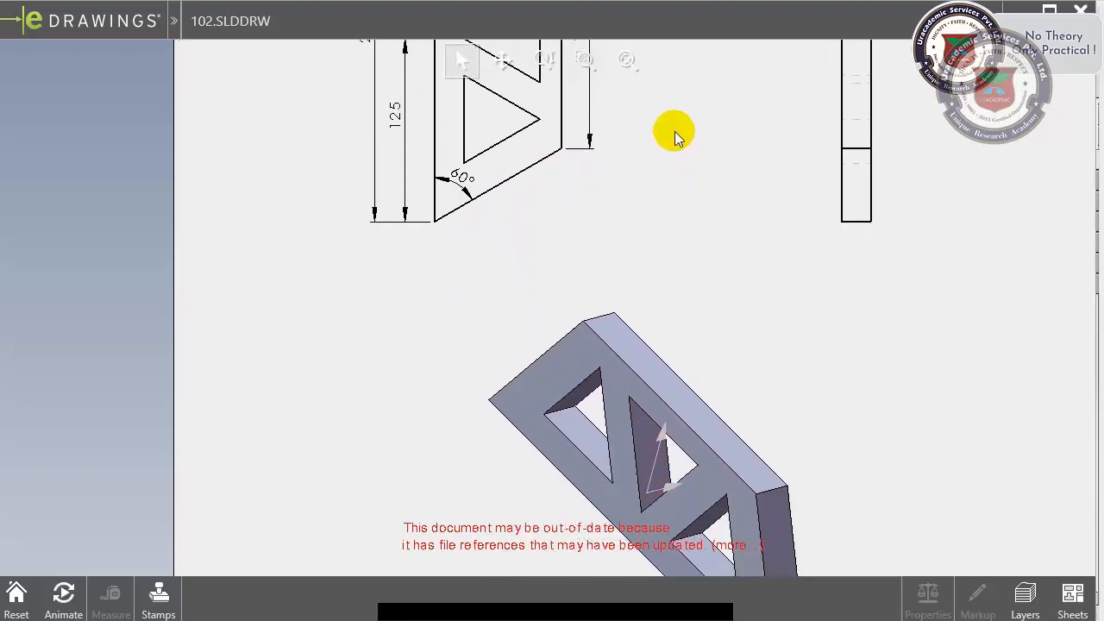
scroll(785, 372, "up", 1)
mouse_move(788, 379)
middle_mouse_down()
mouse_move(737, 239)
mouse_move(721, 616)
middle_mouse_up()
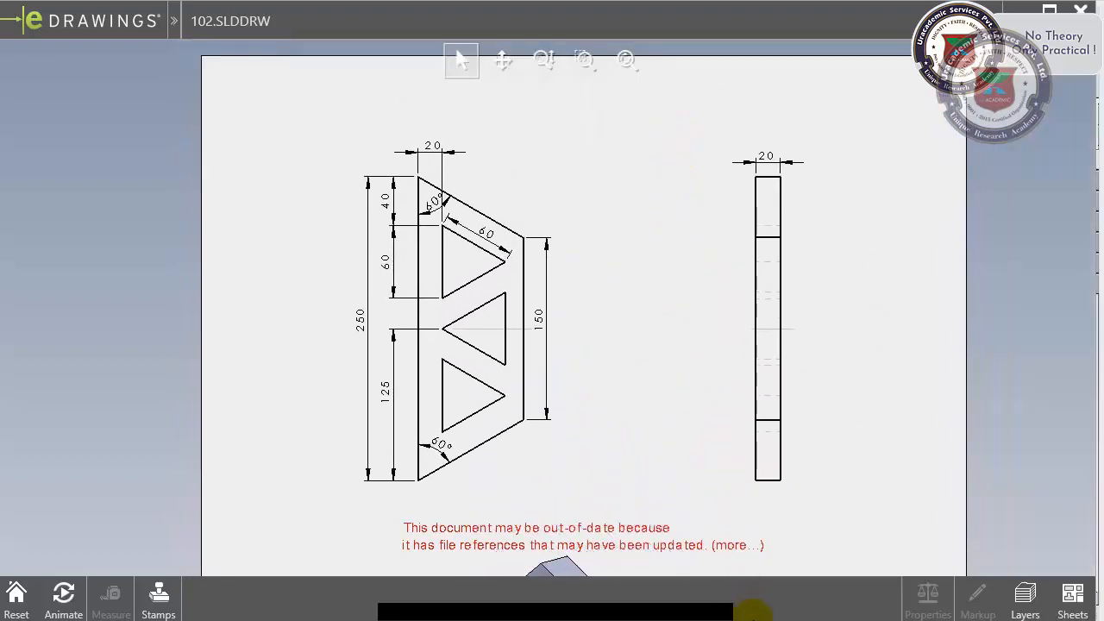
mouse_move(621, 313)
middle_mouse_down()
mouse_move(665, 313)
mouse_move(665, 288)
middle_mouse_up()
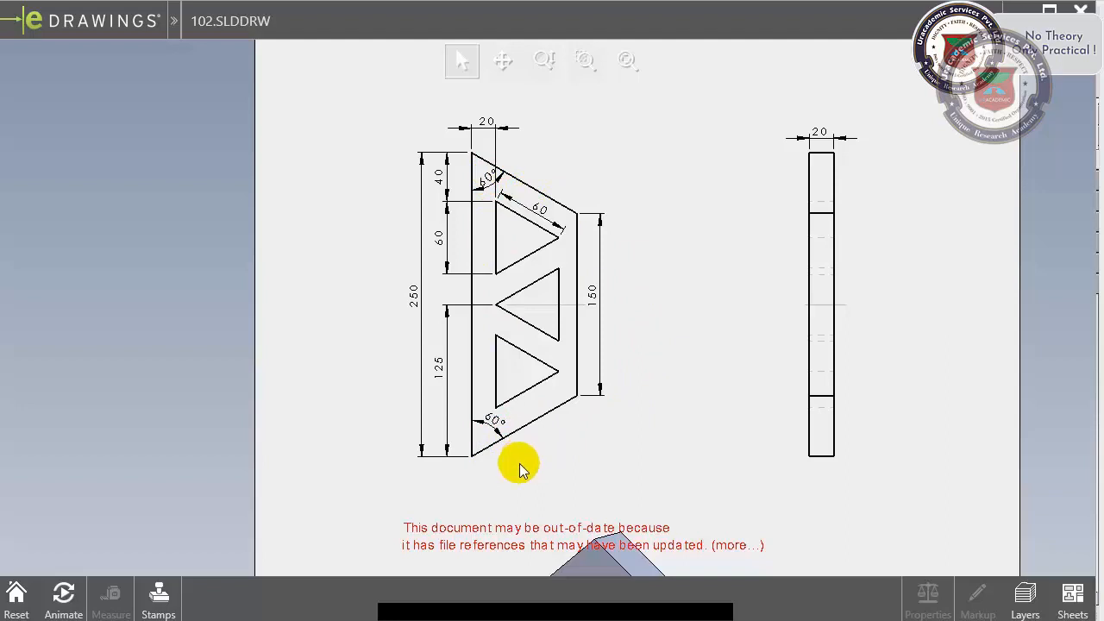
middle_click_drag(608, 445, 610, 422)
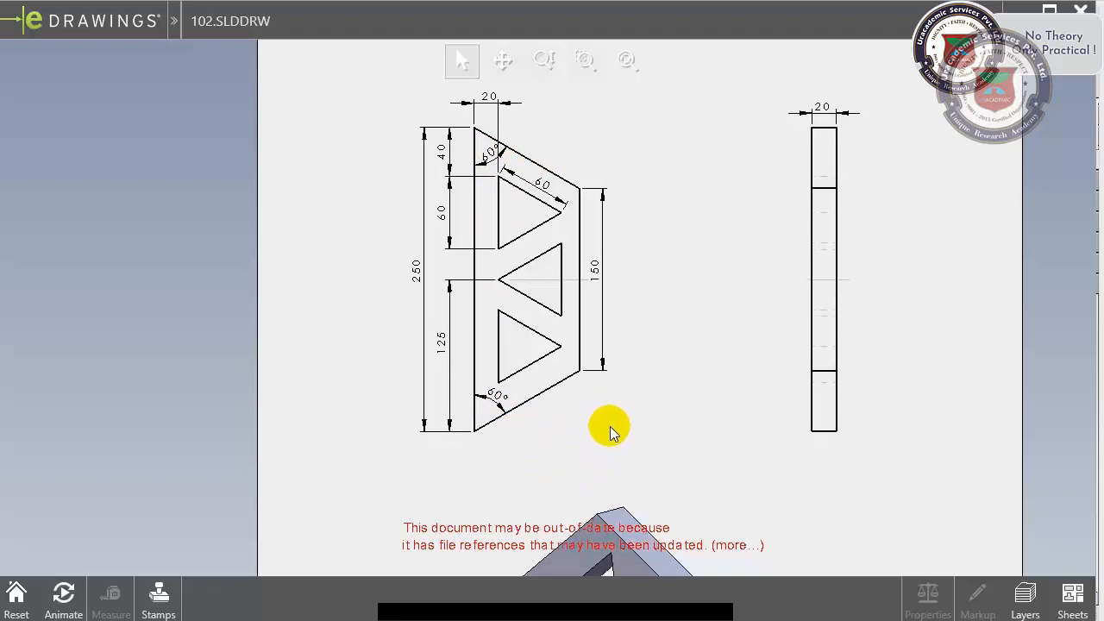
key("alt+Tab")
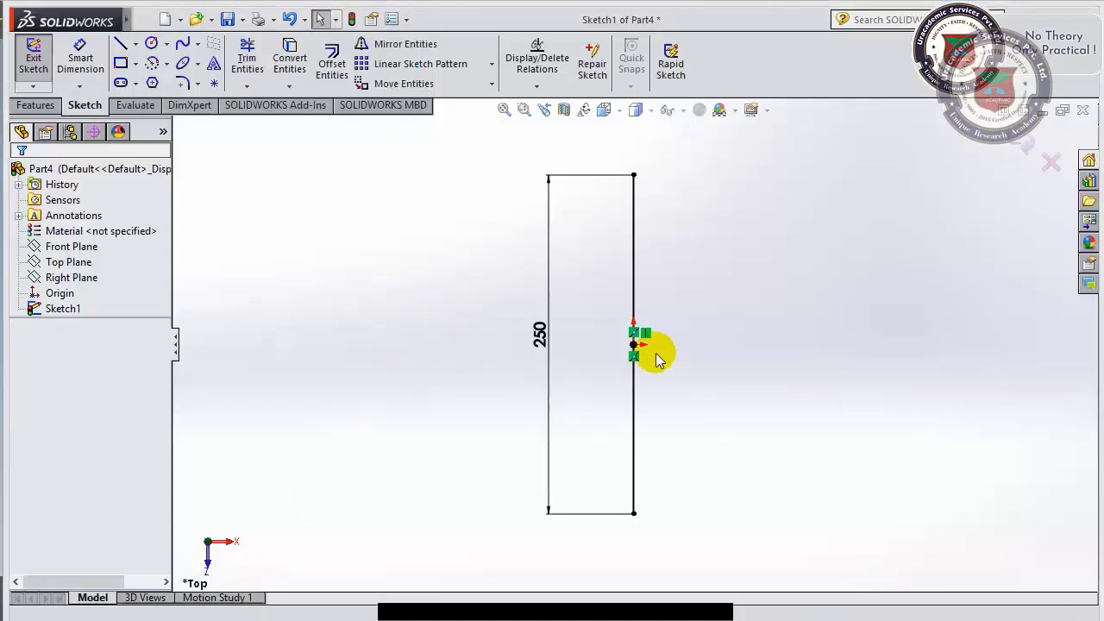
Sketch two lines sloping toward each other on the positive X side, from the vertical line's lower and upper endpoints, the upper one about 163 mm long.
left_click(120, 43)
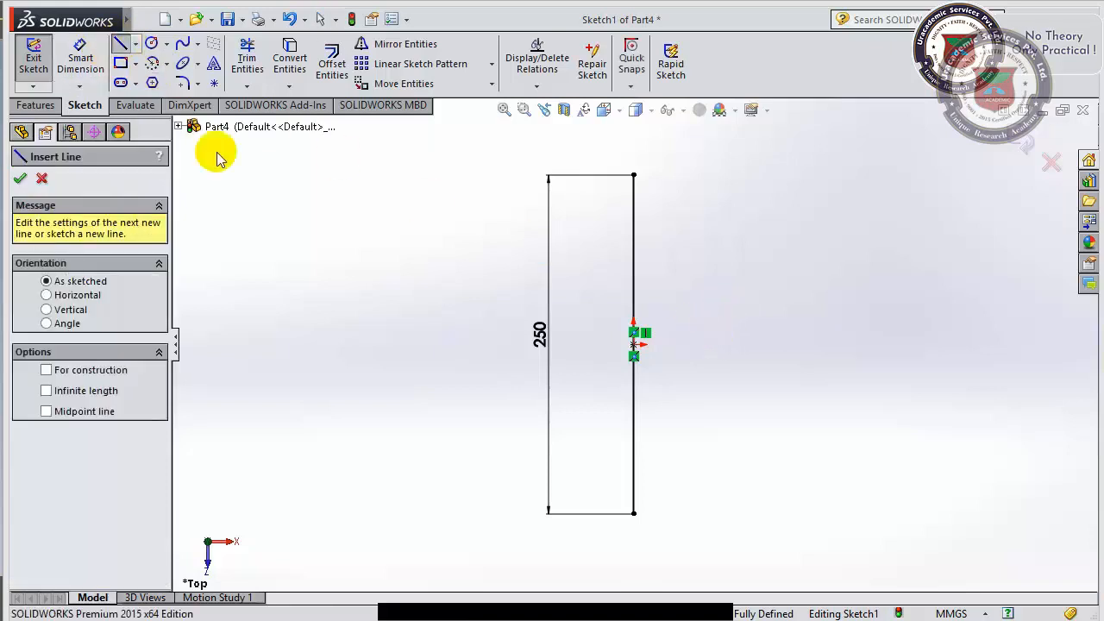
left_click(634, 514)
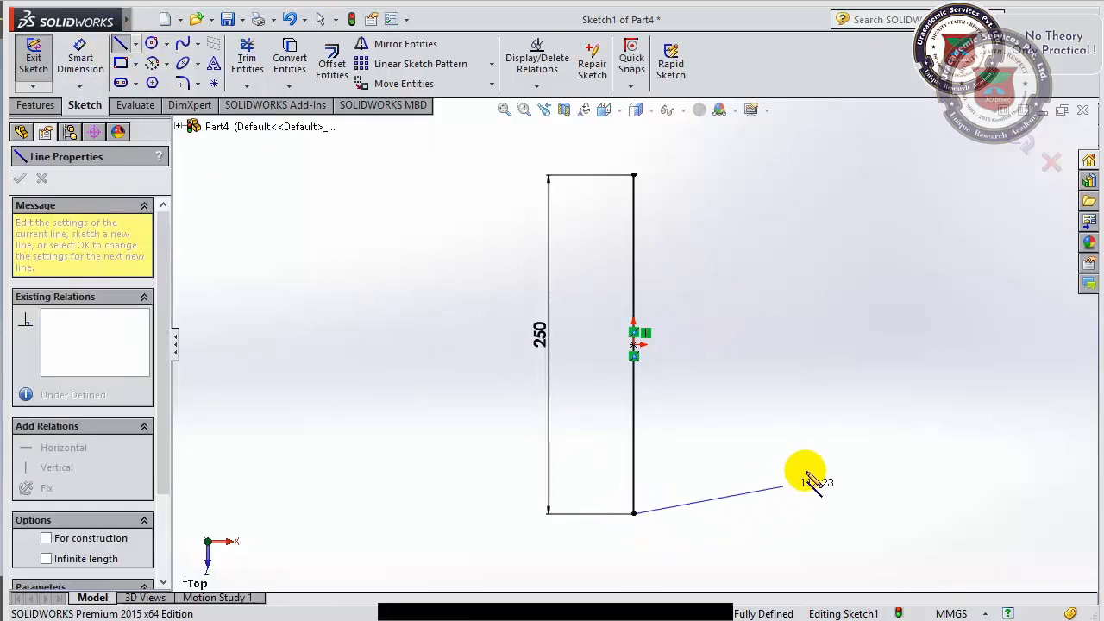
left_click(849, 417)
key("Escape")
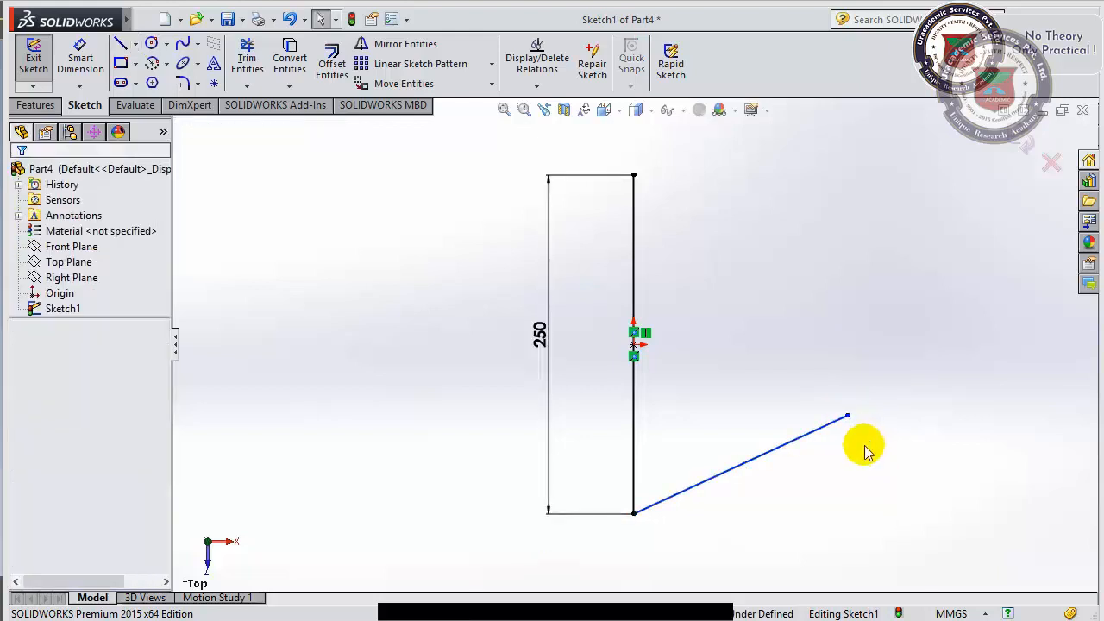
left_click(634, 175)
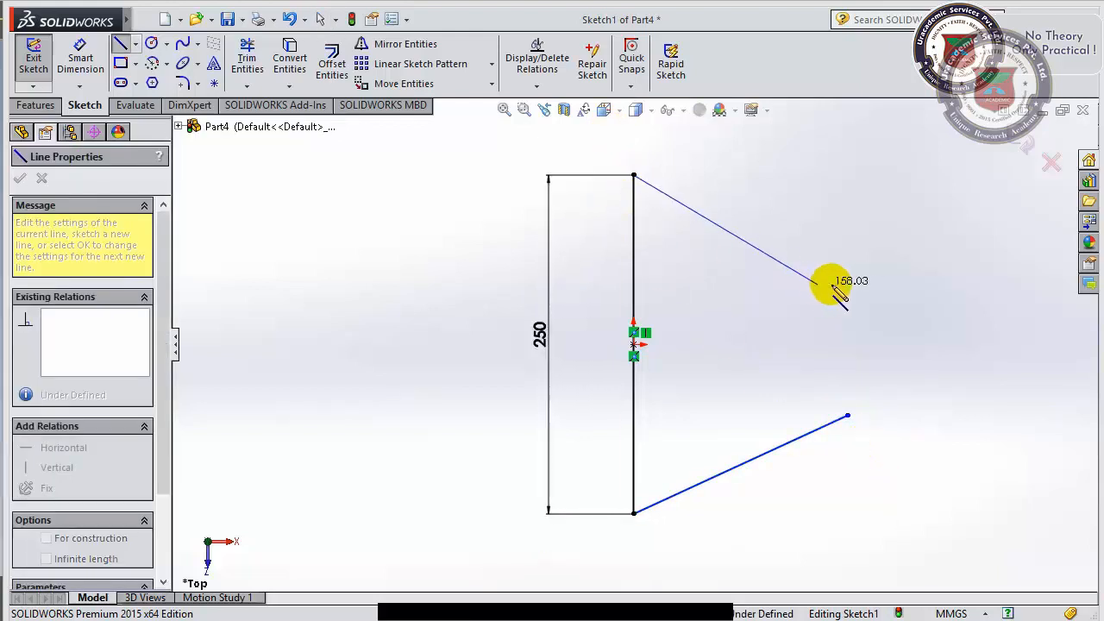
key("Escape")
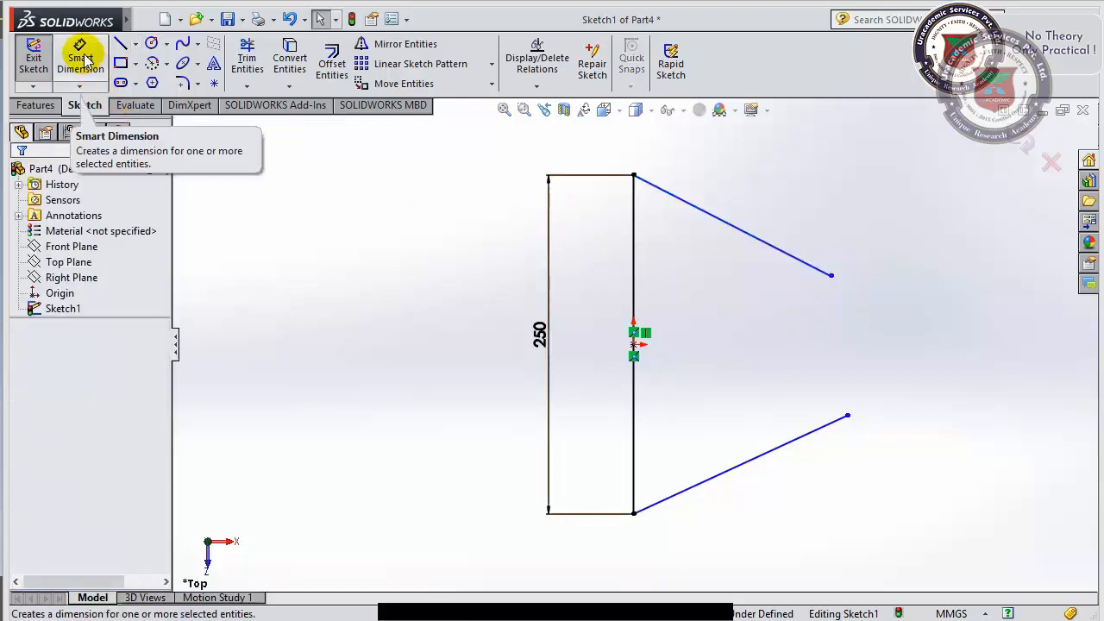
Dimension the angle between the vertical line and the upper sloping line as 60°, with the dimension inside the outline.
left_click(82, 57)
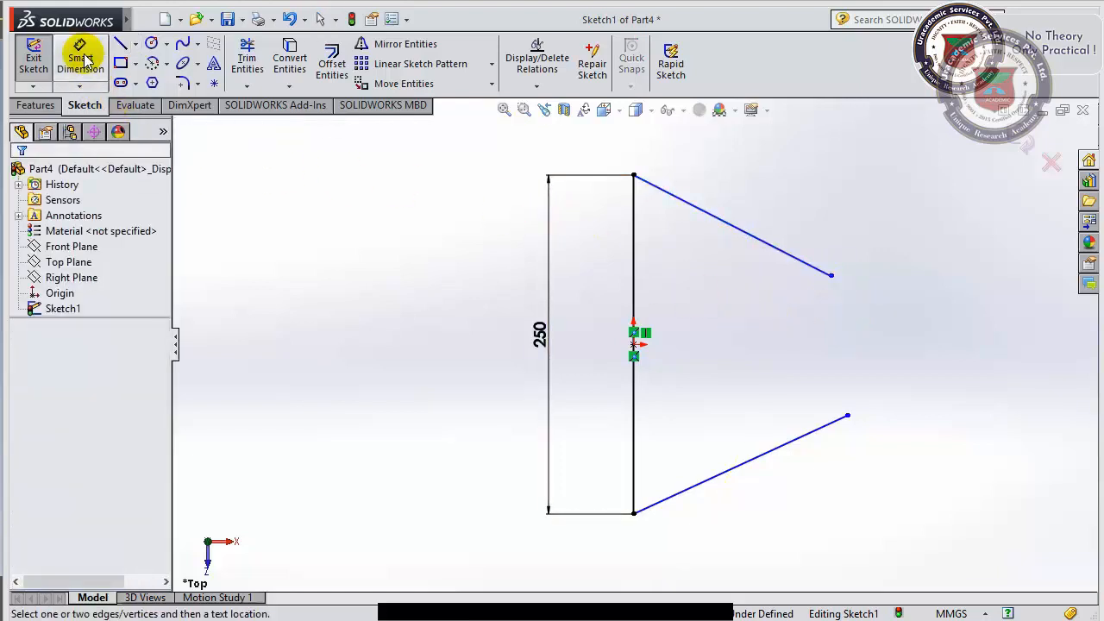
left_click(636, 218)
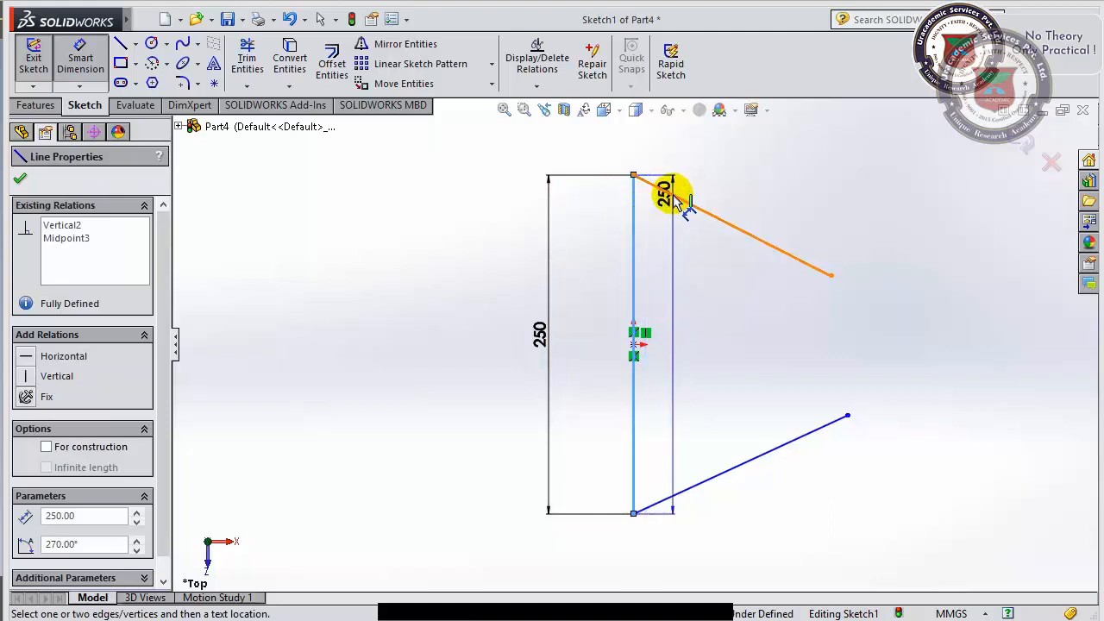
left_click(677, 200)
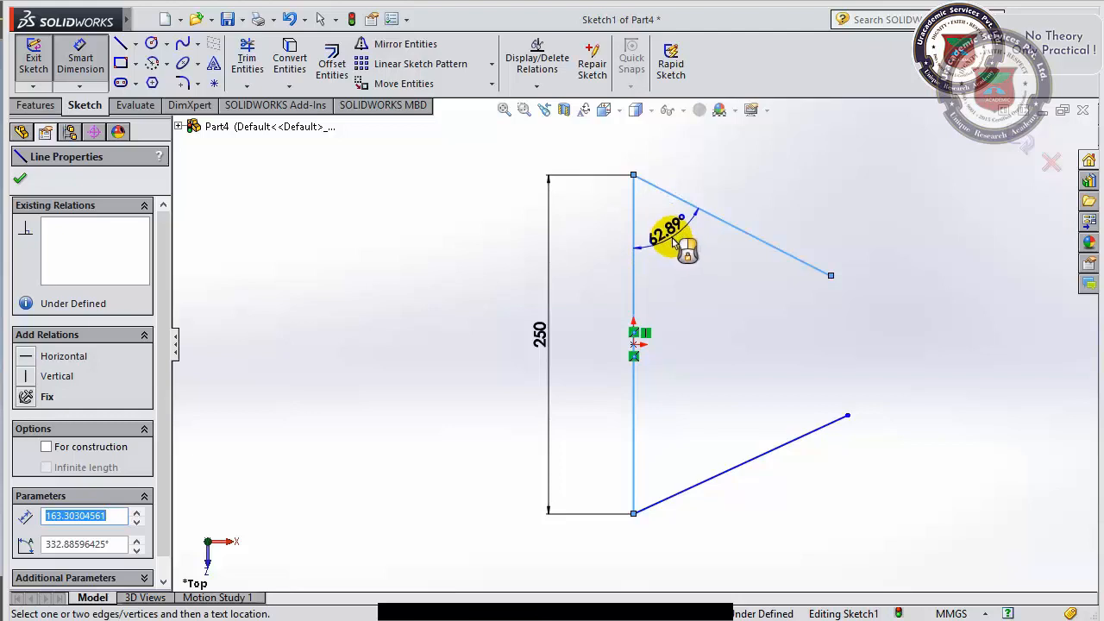
left_click(678, 246)
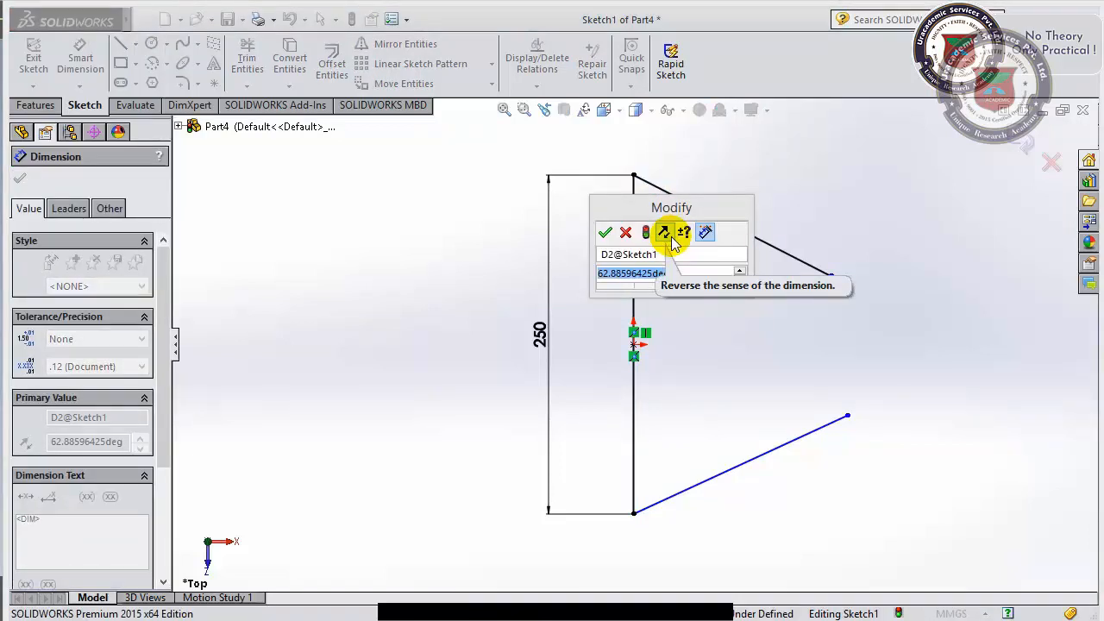
type("6")
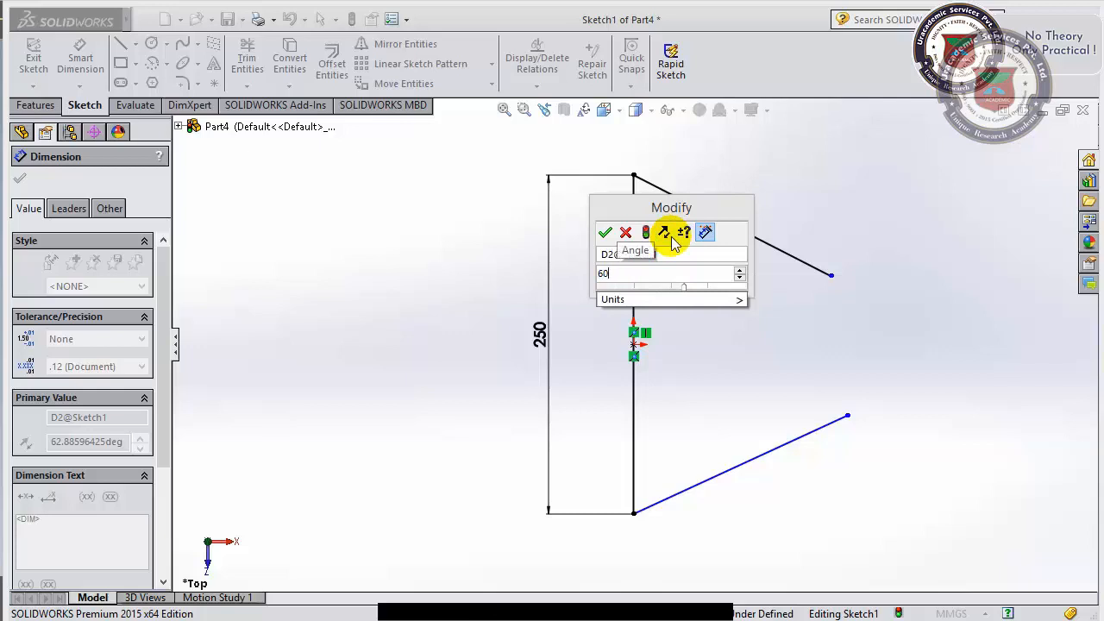
type("0")
key("Return")
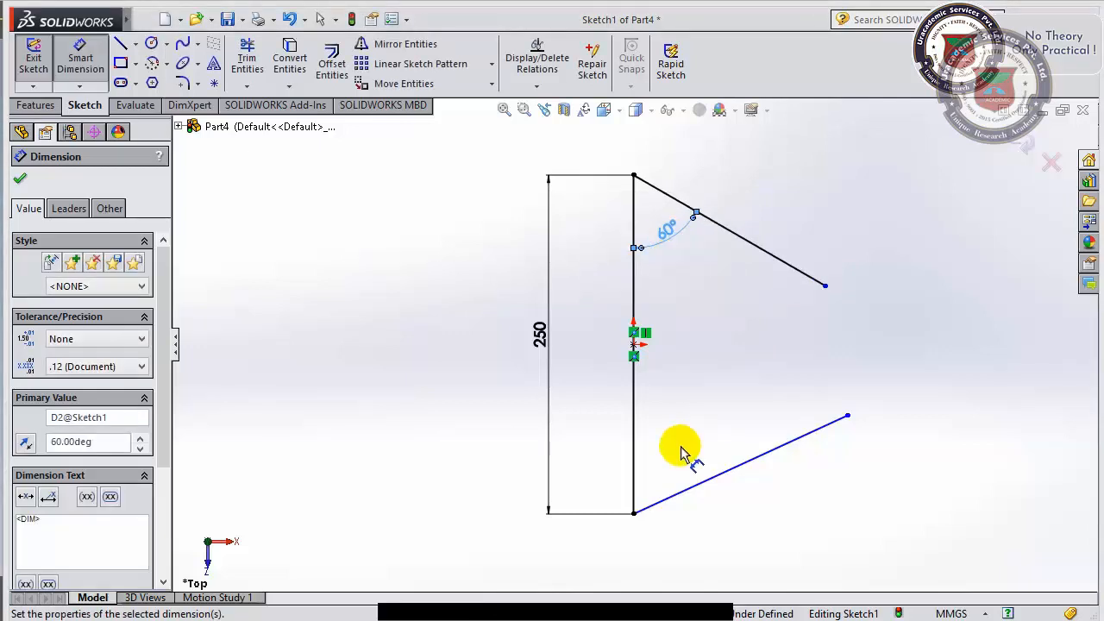
left_click(682, 420)
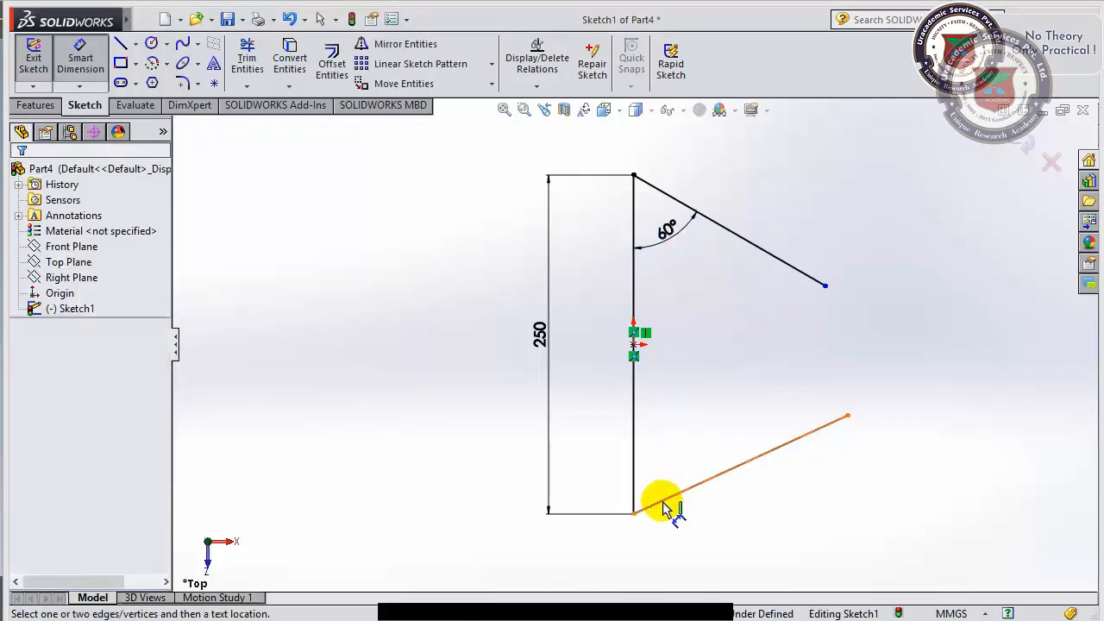
left_click(669, 509)
left_click(654, 479)
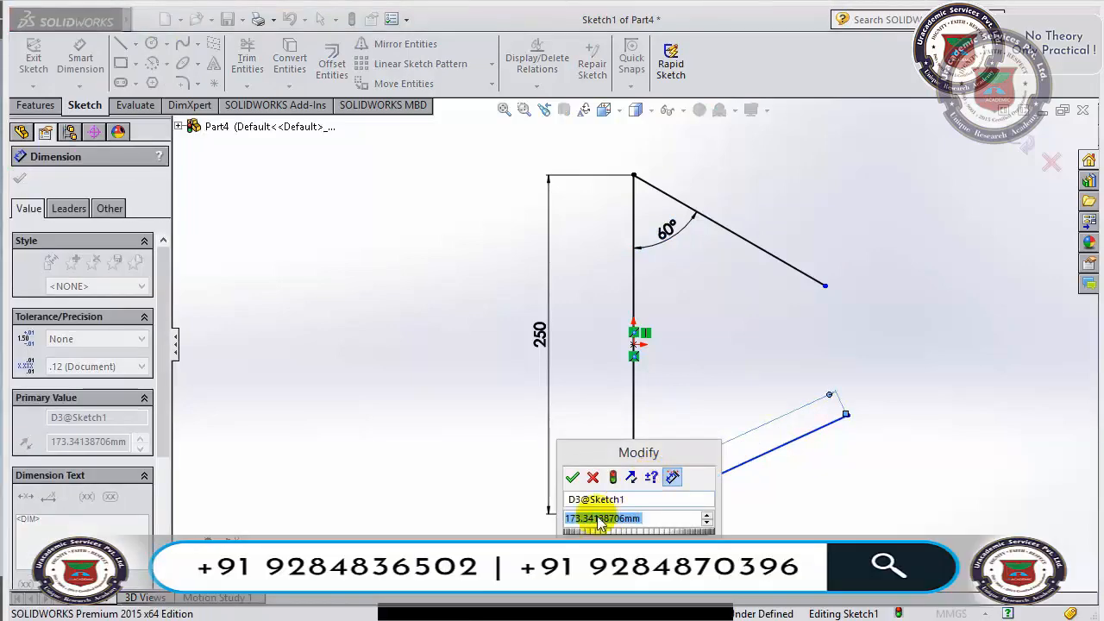
left_click(571, 477)
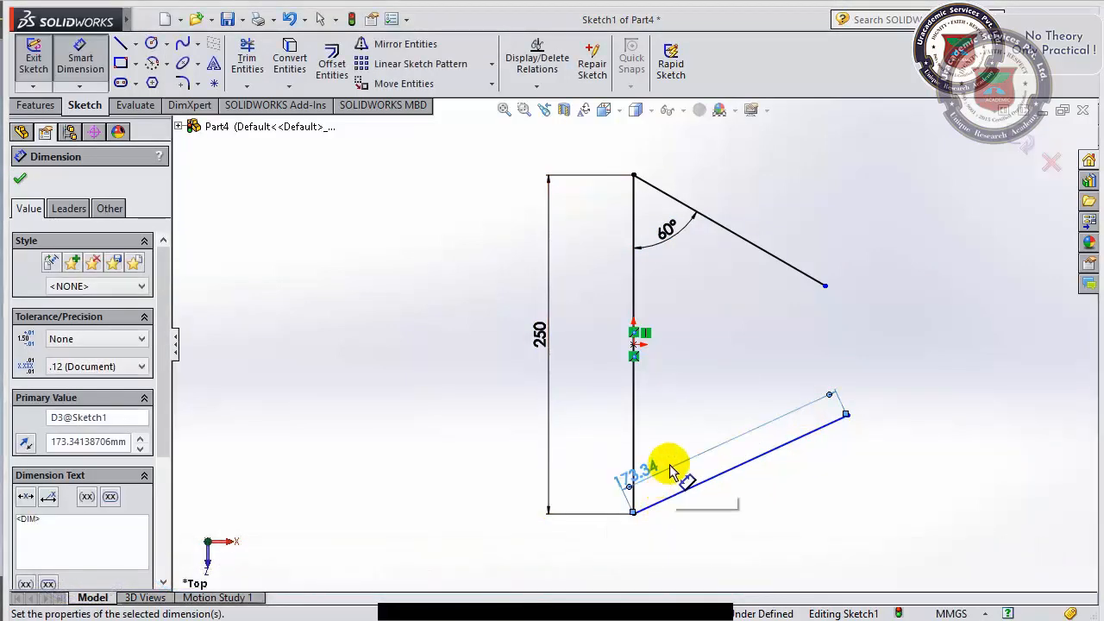
left_click(671, 466)
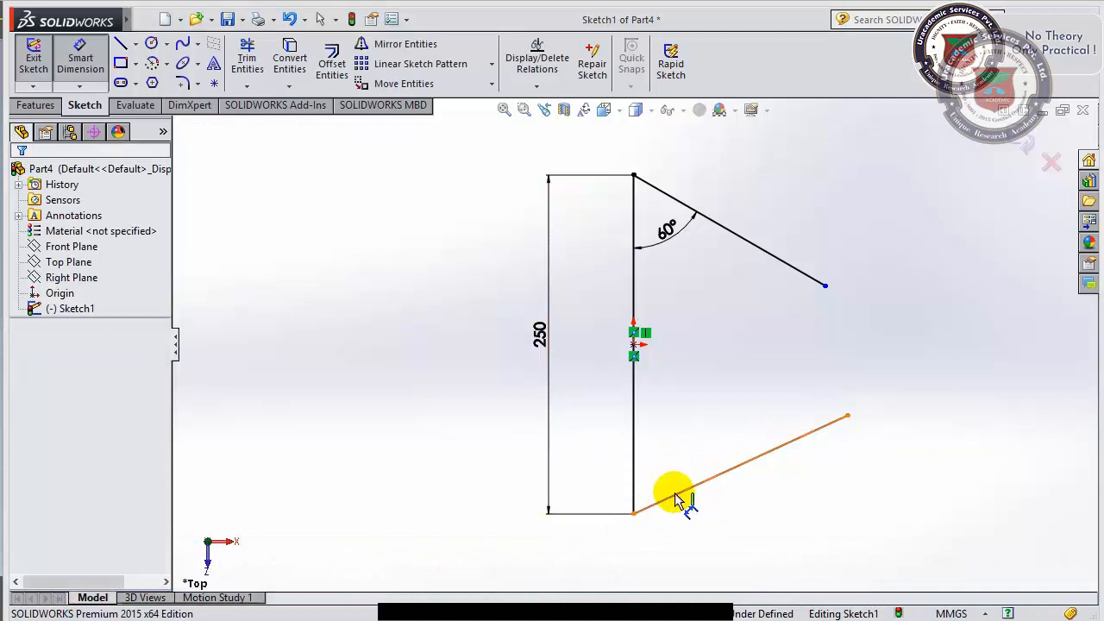
Dimension the angle between the lower sloping line and the vertical line as 60° and finish dimensioning.
left_click(678, 495)
left_click(635, 461)
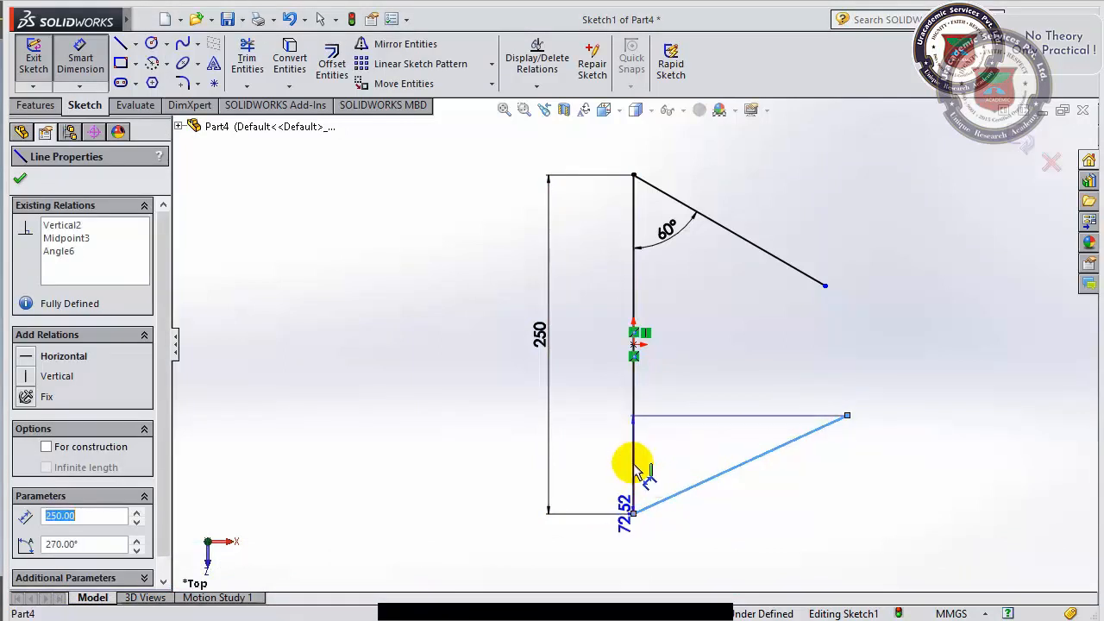
left_click(653, 470)
type("60")
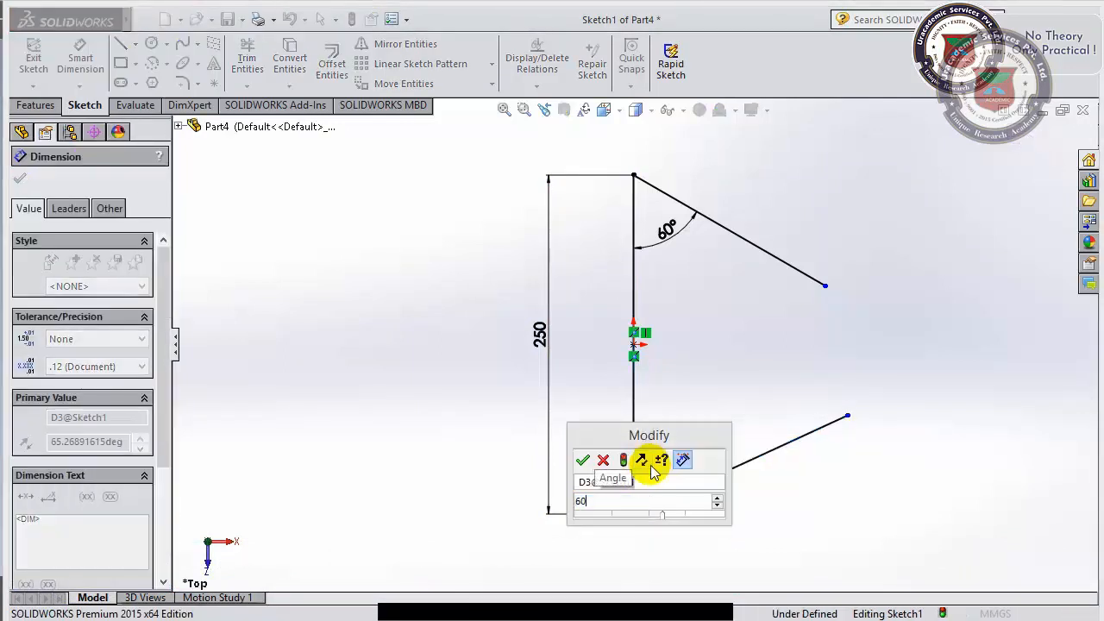
key("Return")
left_click(750, 511)
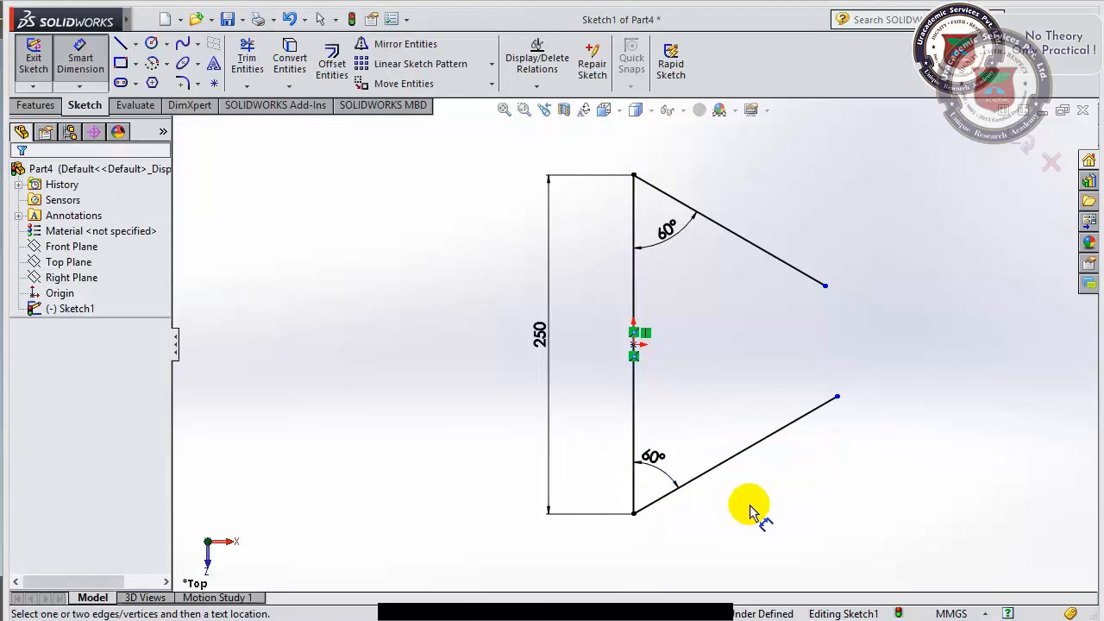
key("Escape")
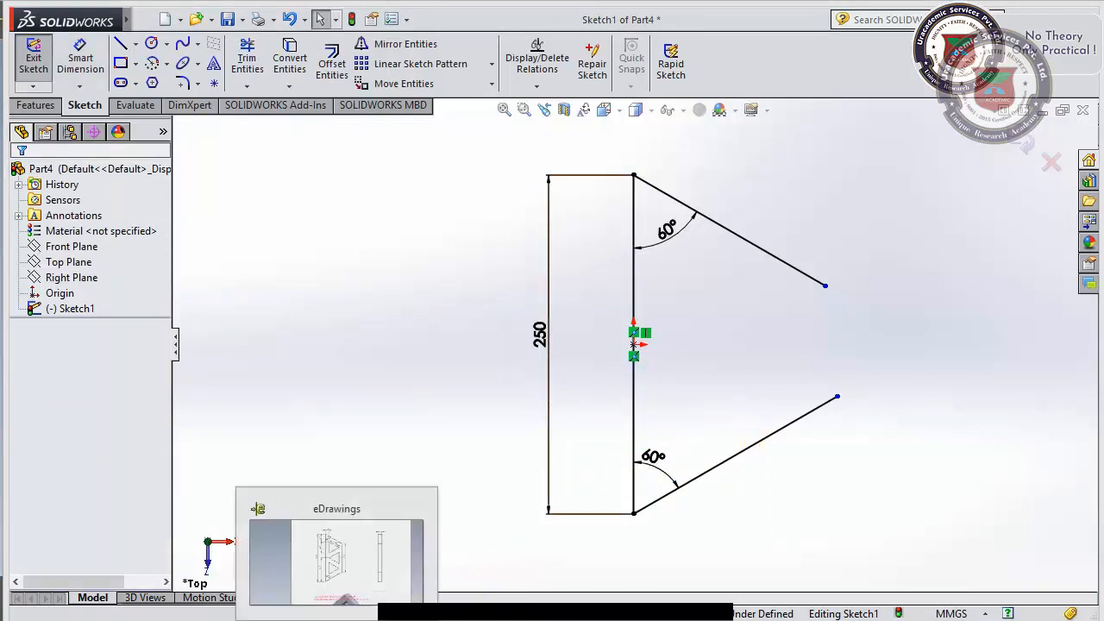
Consult the drawing in eDrawings and sketch a second vertical line crossing both sloping lines where they are about 128 mm apart.
left_click(337, 614)
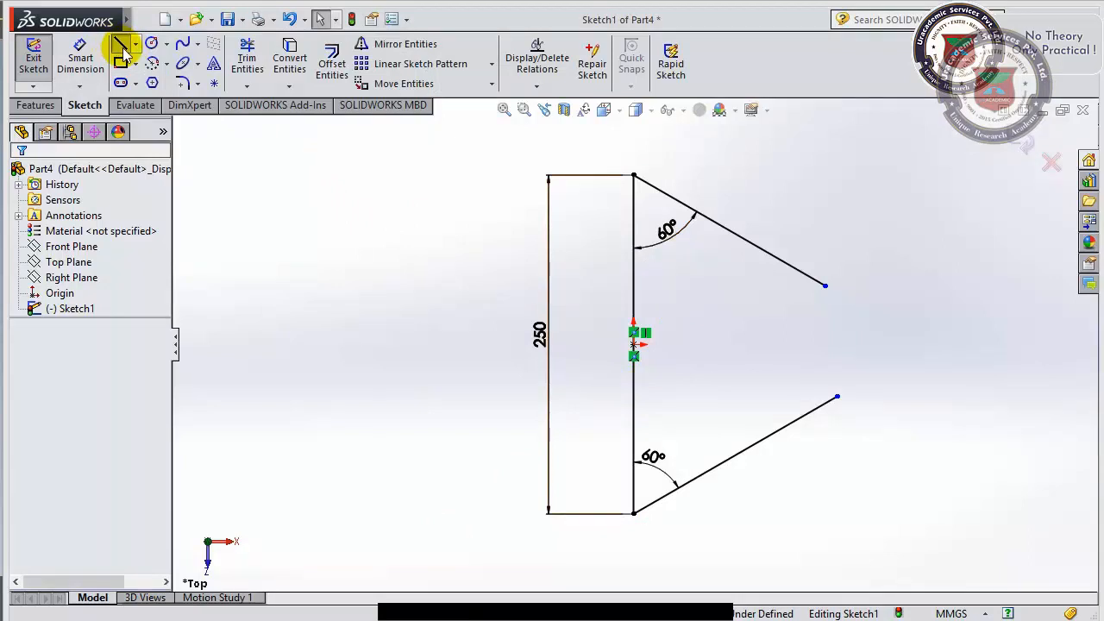
left_click(122, 49)
left_click(776, 191)
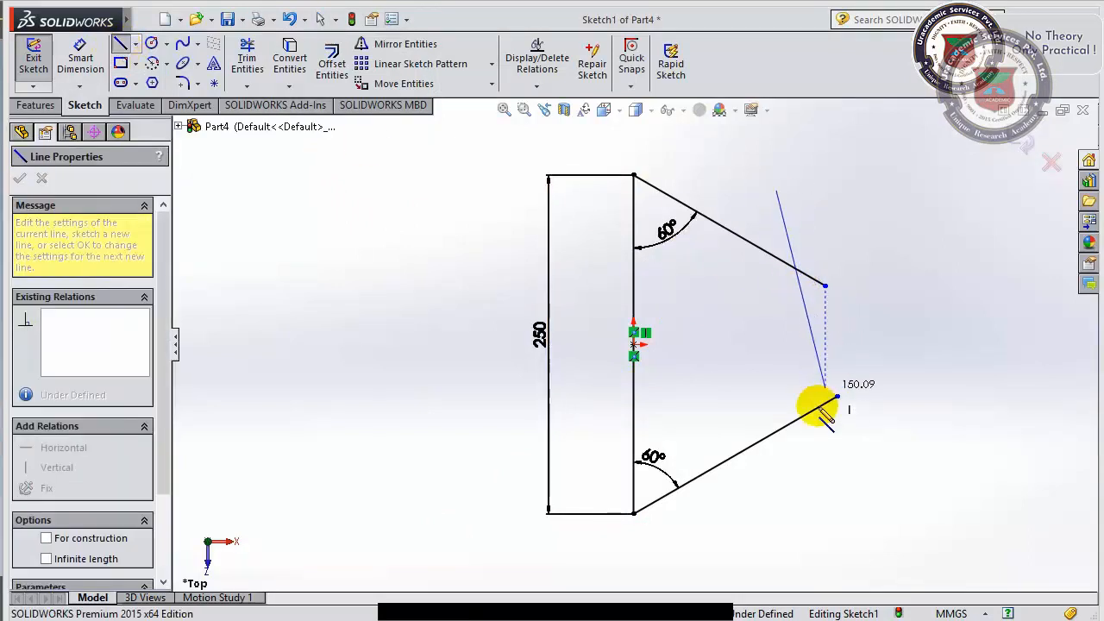
left_click(777, 479)
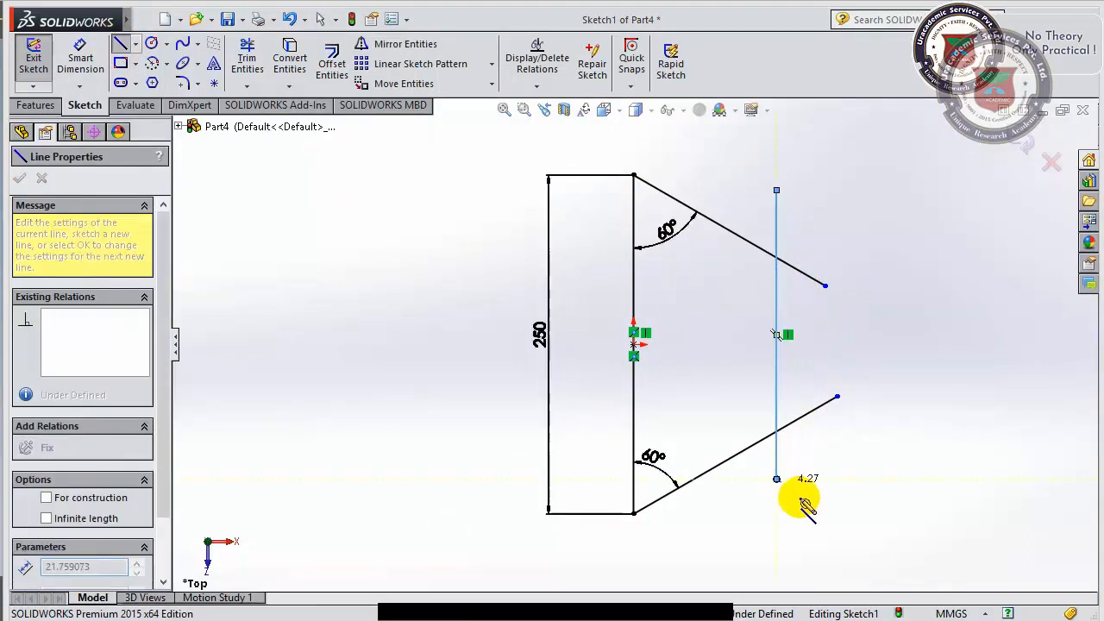
key("Escape")
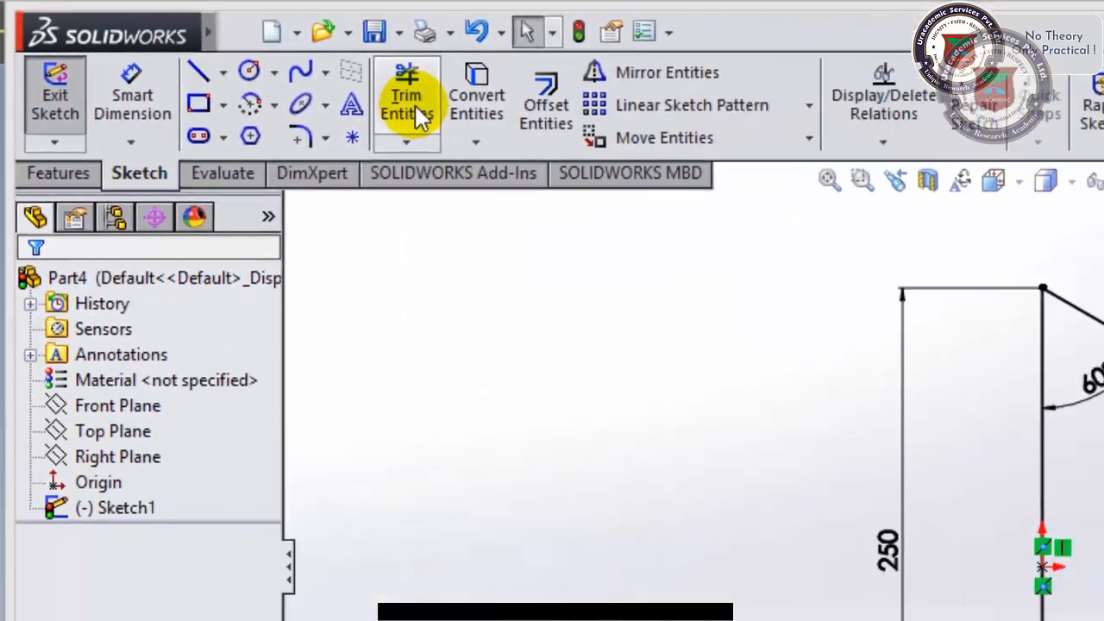
Power-trim the ends of the new vertical line and both sloping lines beyond their intersections, leaving a closed trapezoid.
left_click(798, 222)
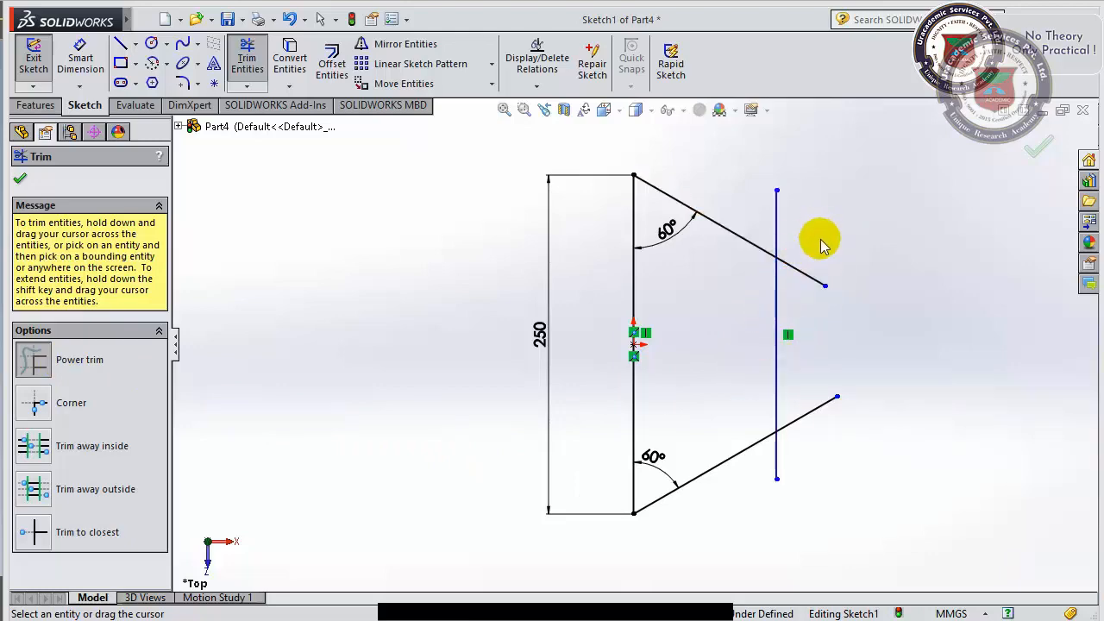
left_click_drag(820, 240, 784, 242)
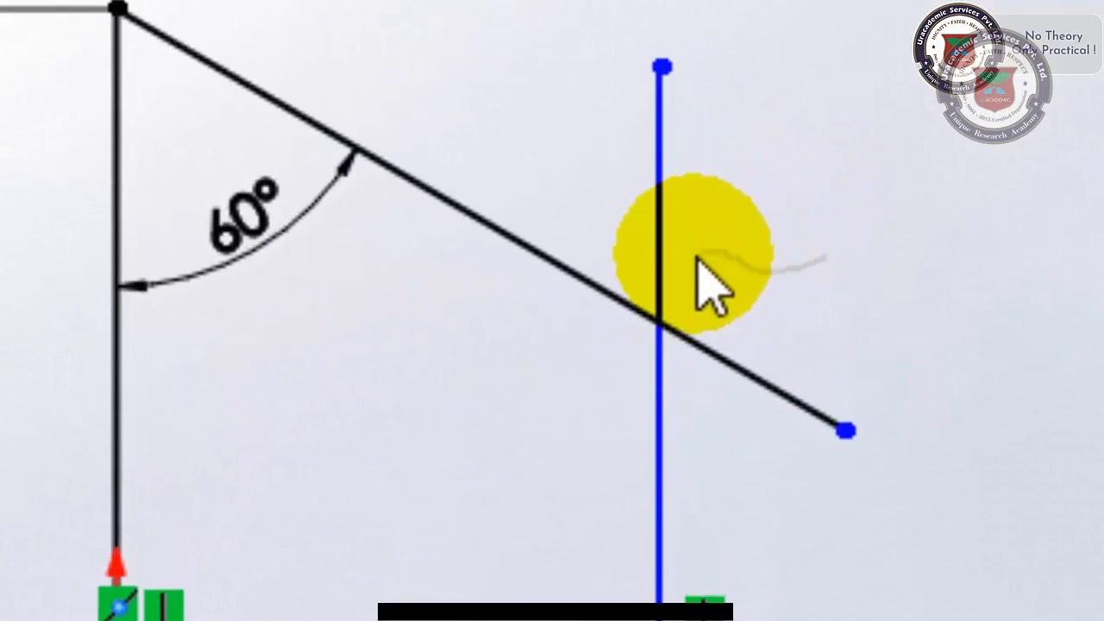
mouse_move(690, 263)
left_mouse_down()
mouse_move(681, 268)
mouse_move(684, 236)
mouse_move(573, 121)
mouse_move(614, 282)
left_mouse_up()
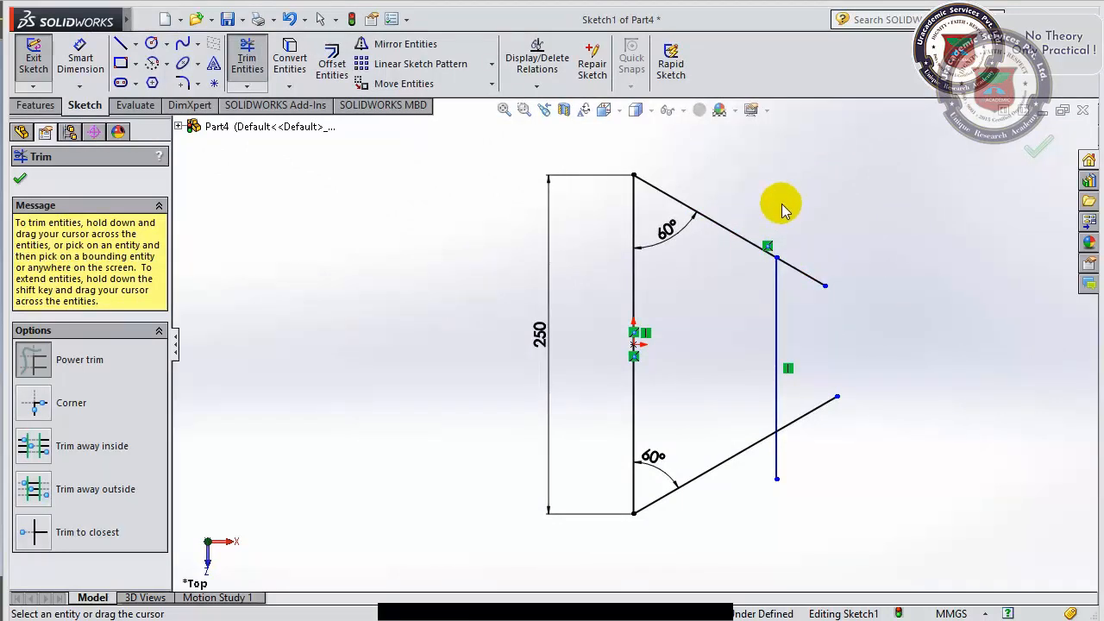
mouse_move(824, 438)
left_mouse_down()
mouse_move(758, 485)
mouse_move(805, 503)
mouse_move(827, 475)
mouse_move(838, 397)
mouse_move(814, 247)
mouse_move(813, 456)
mouse_move(843, 449)
left_mouse_up()
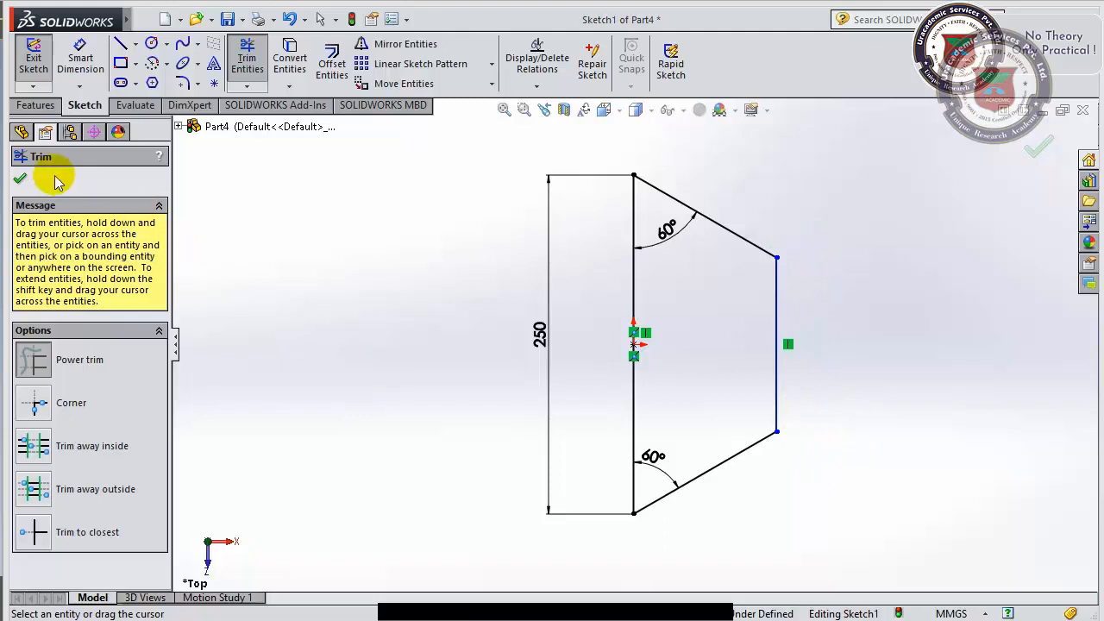
left_click(19, 180)
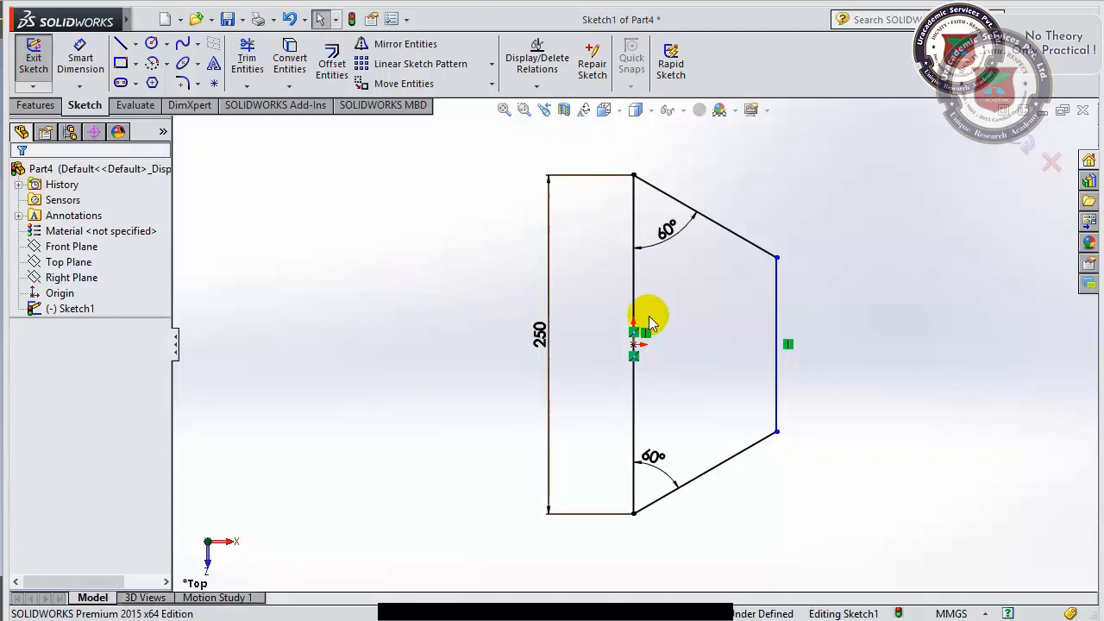
Dimension the trapezoid's shorter vertical side as 150 mm, with the dimension outside the outline, and finish dimensioning.
left_click(81, 65)
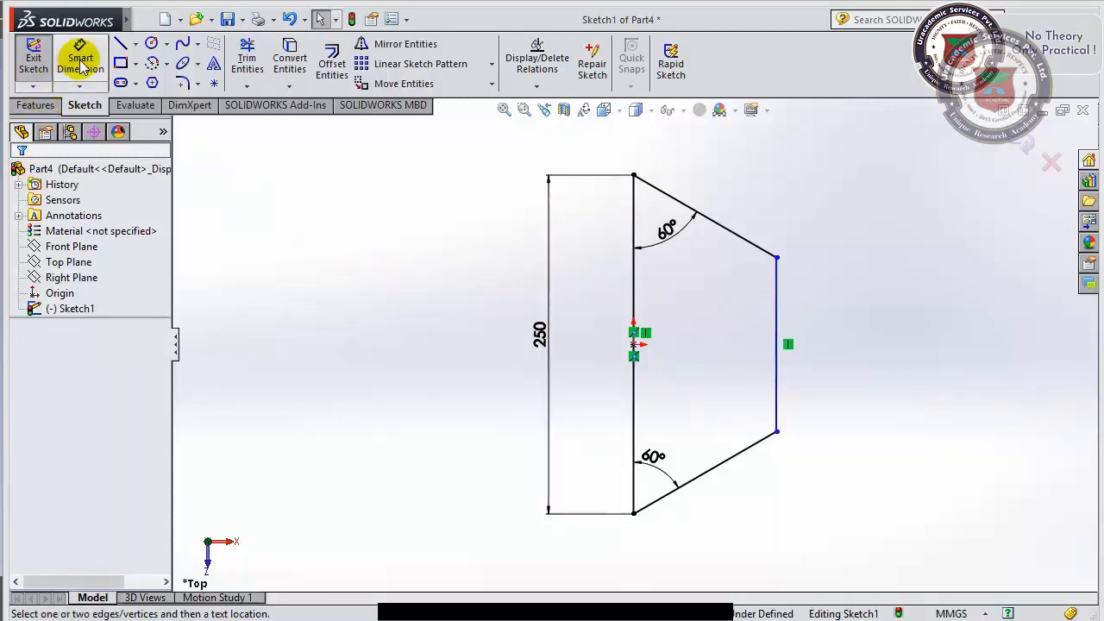
left_click(776, 351)
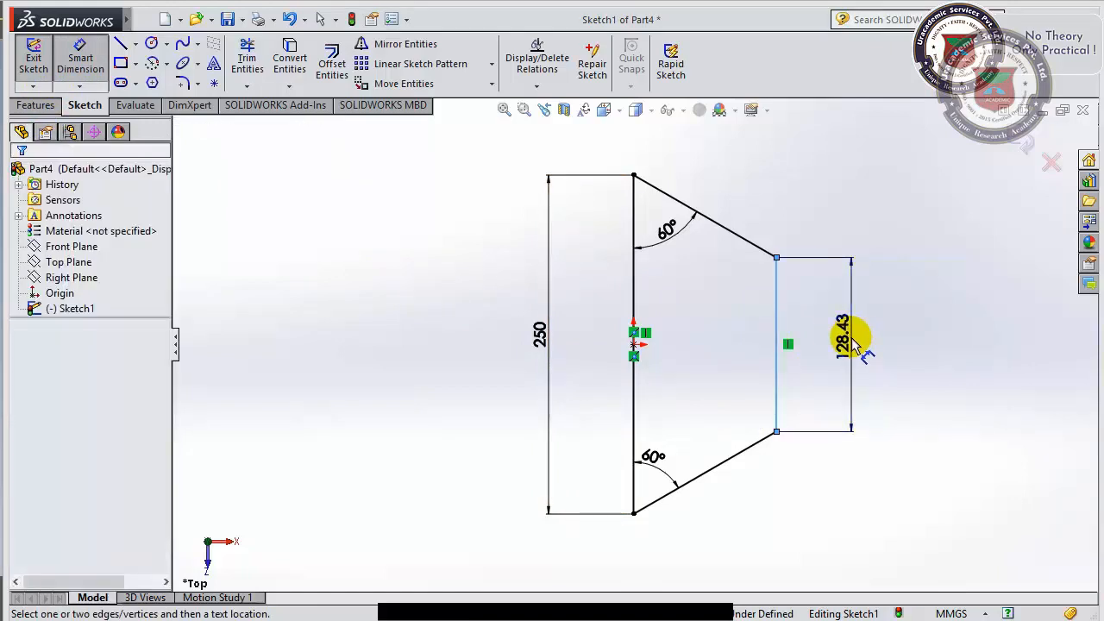
left_click(852, 341)
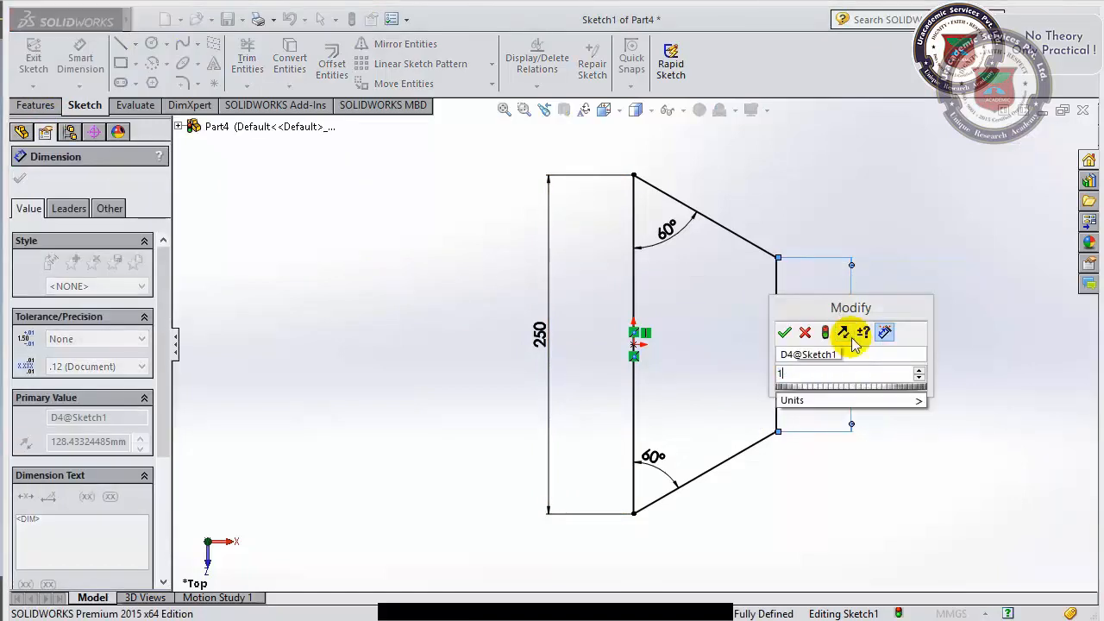
key("Return")
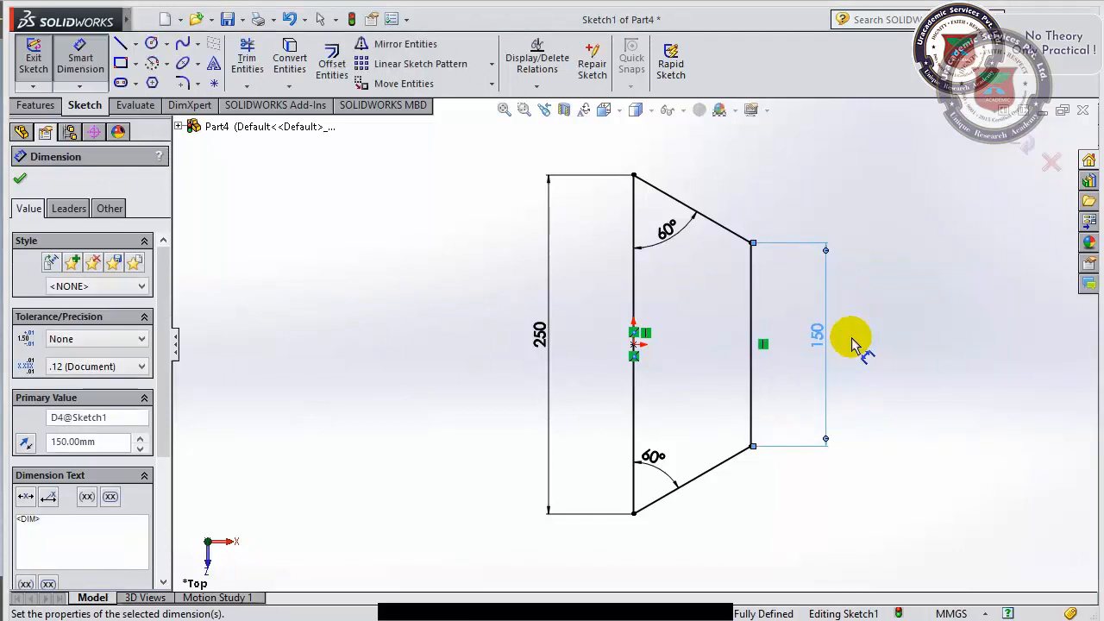
left_click(893, 349)
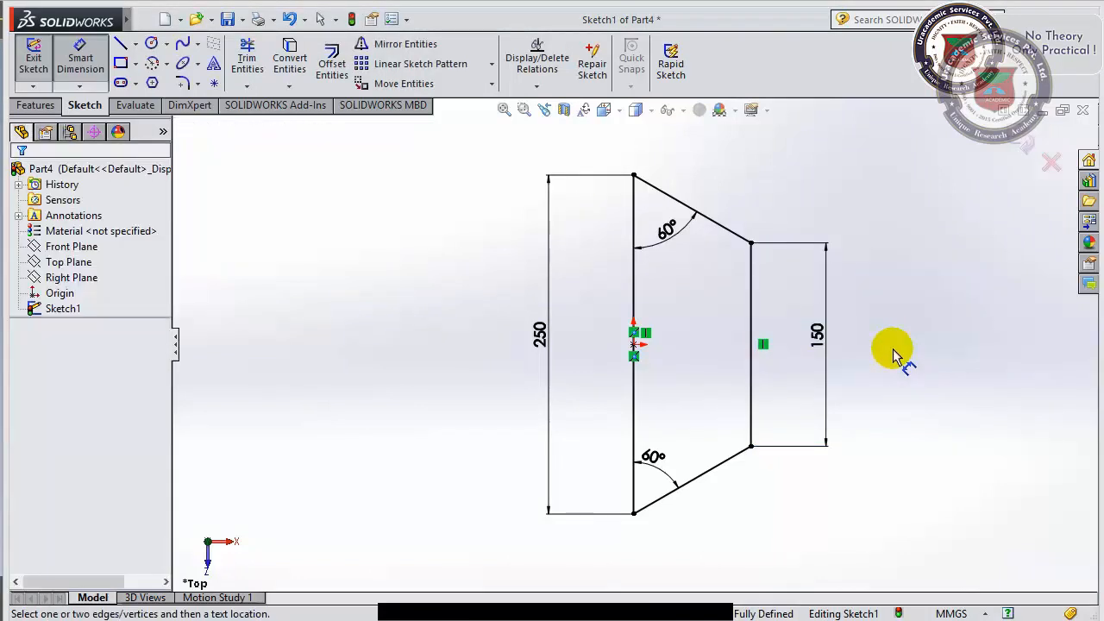
key("Escape")
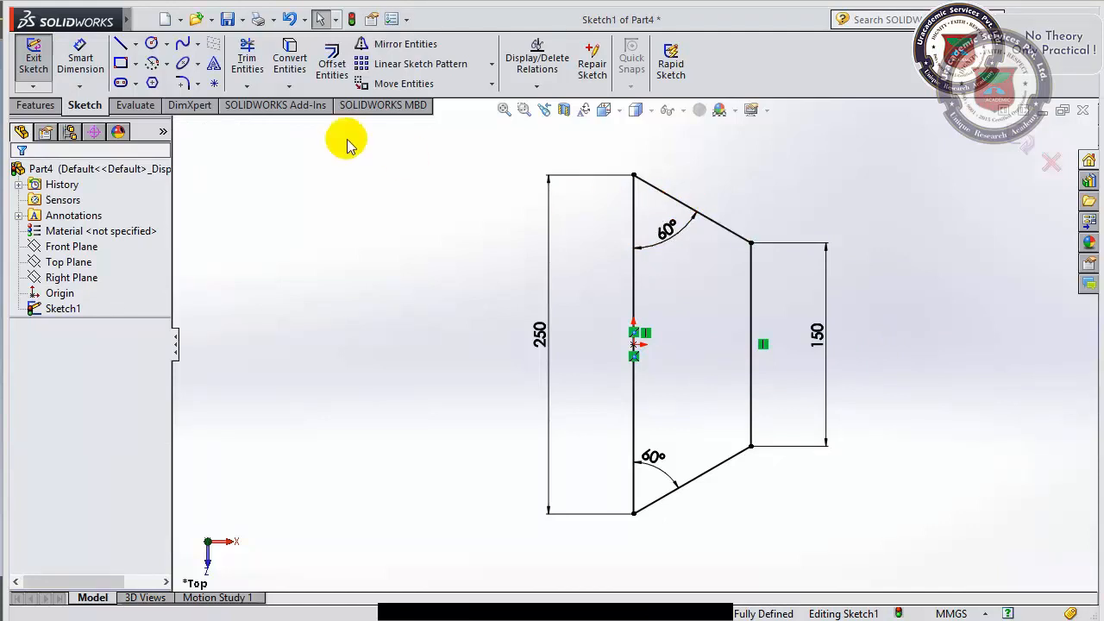
Try to add a length dimension to the upper sloping side and decline making it driven.
left_click(80, 58)
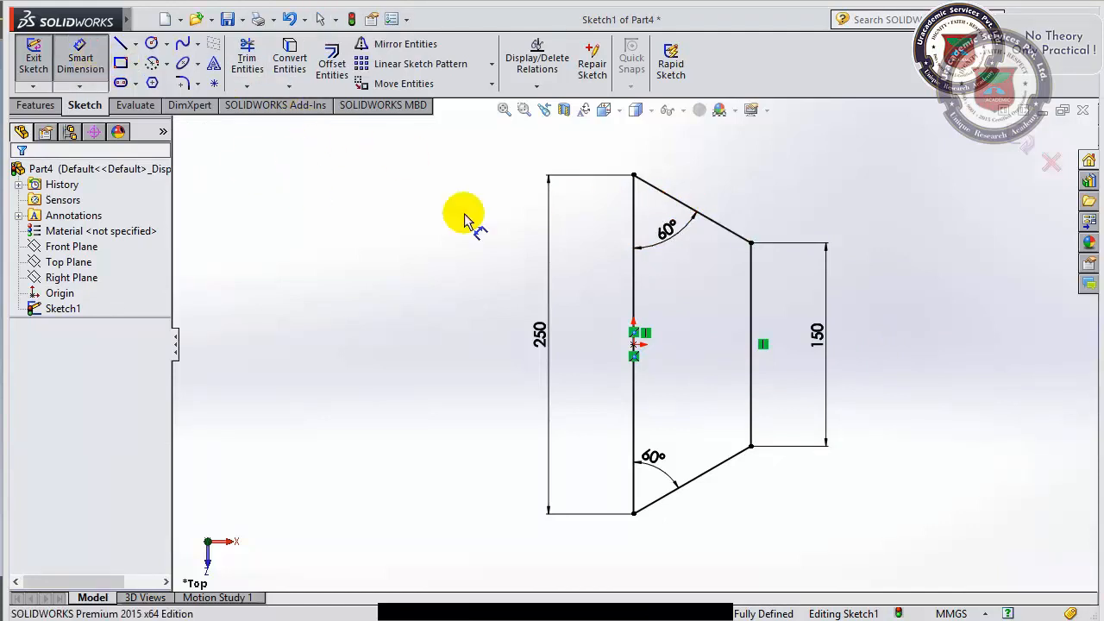
left_click(683, 207)
left_click(704, 178)
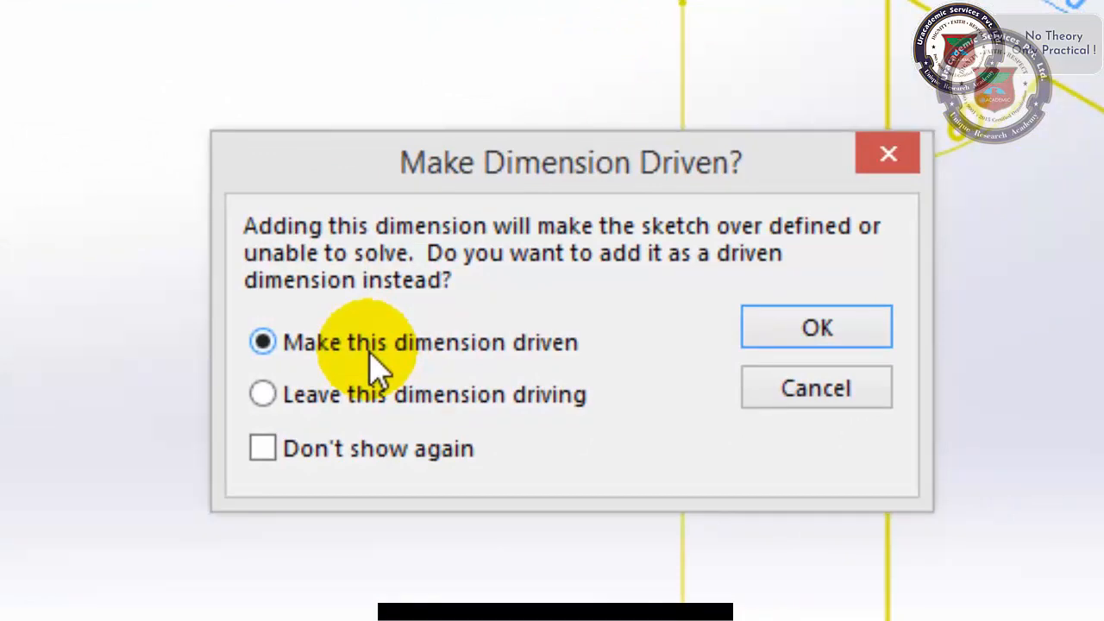
left_click(785, 392)
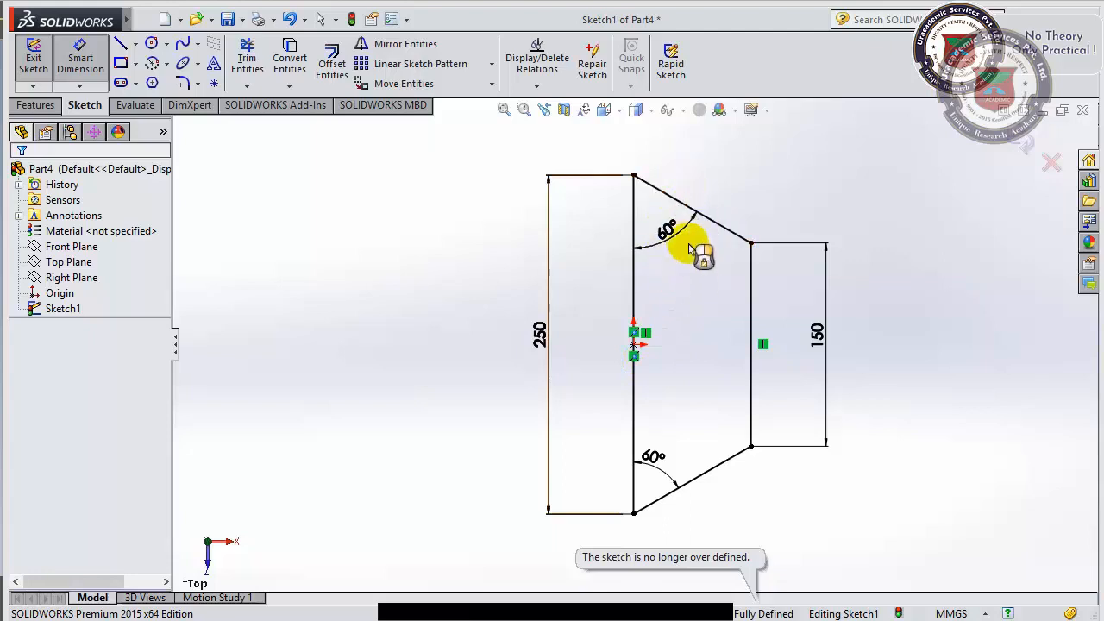
Retry dimensioning the upper sloping side's length outside the outline and cancel adding the dimension.
left_click(699, 216)
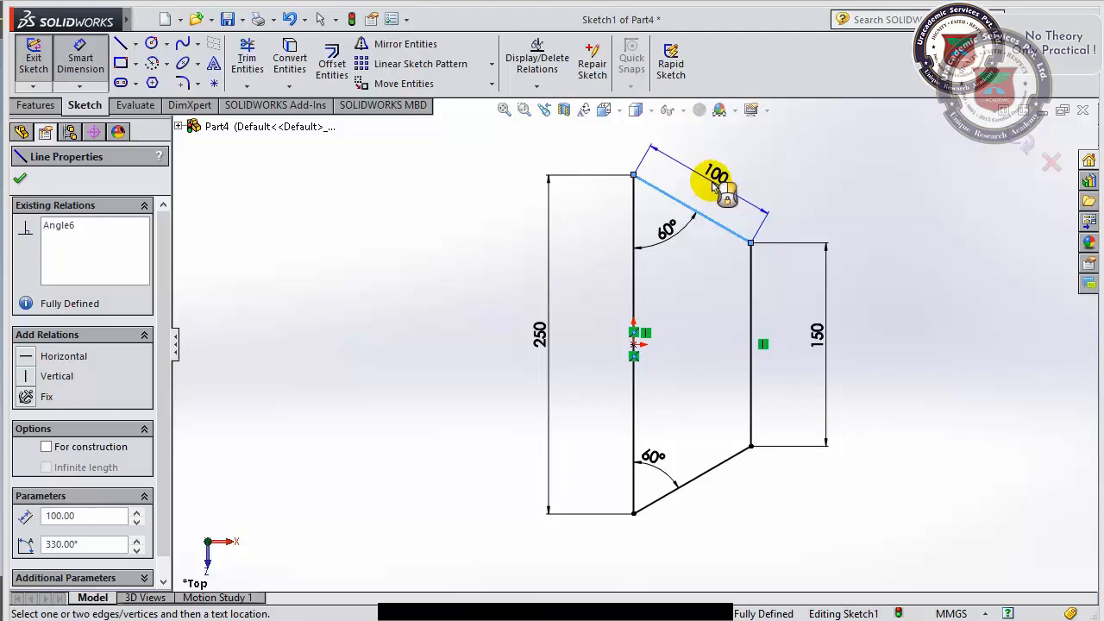
key("Escape")
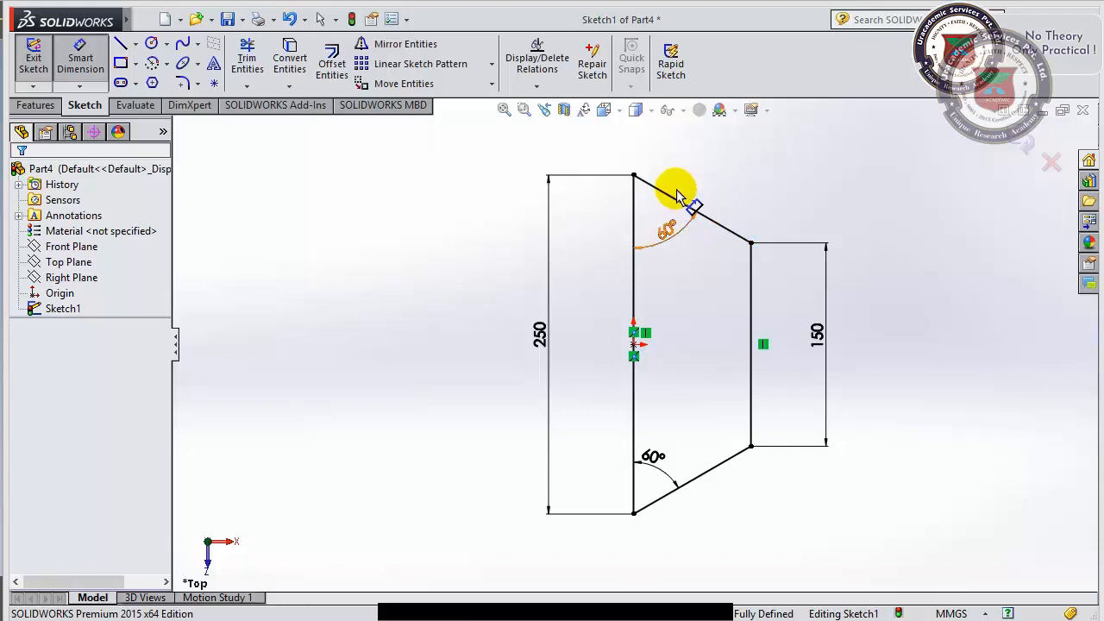
left_click(702, 214)
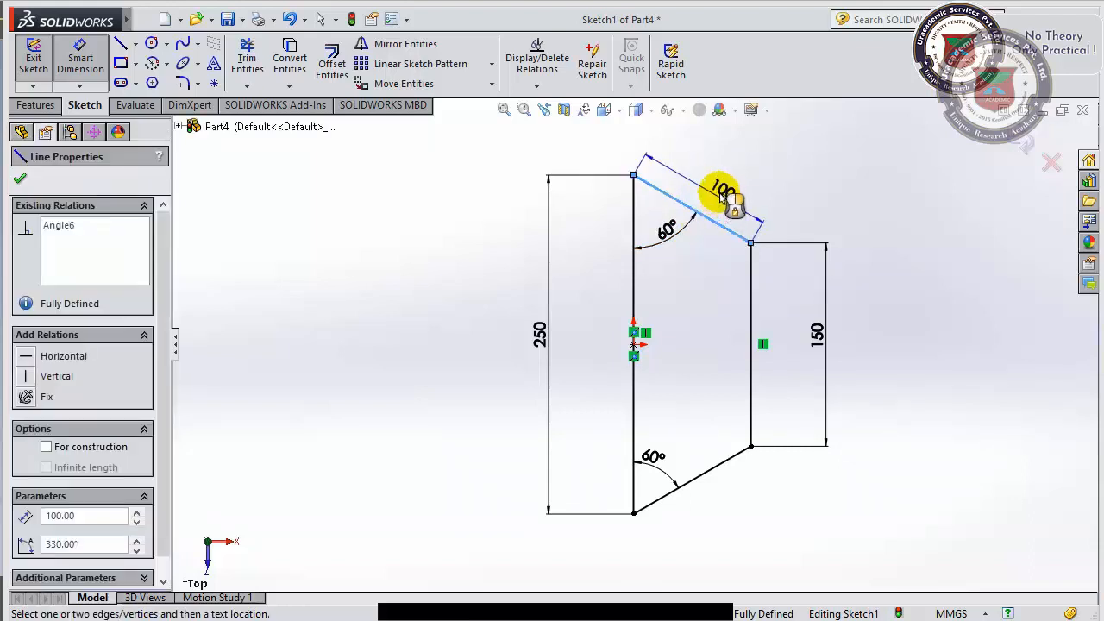
left_click(733, 172)
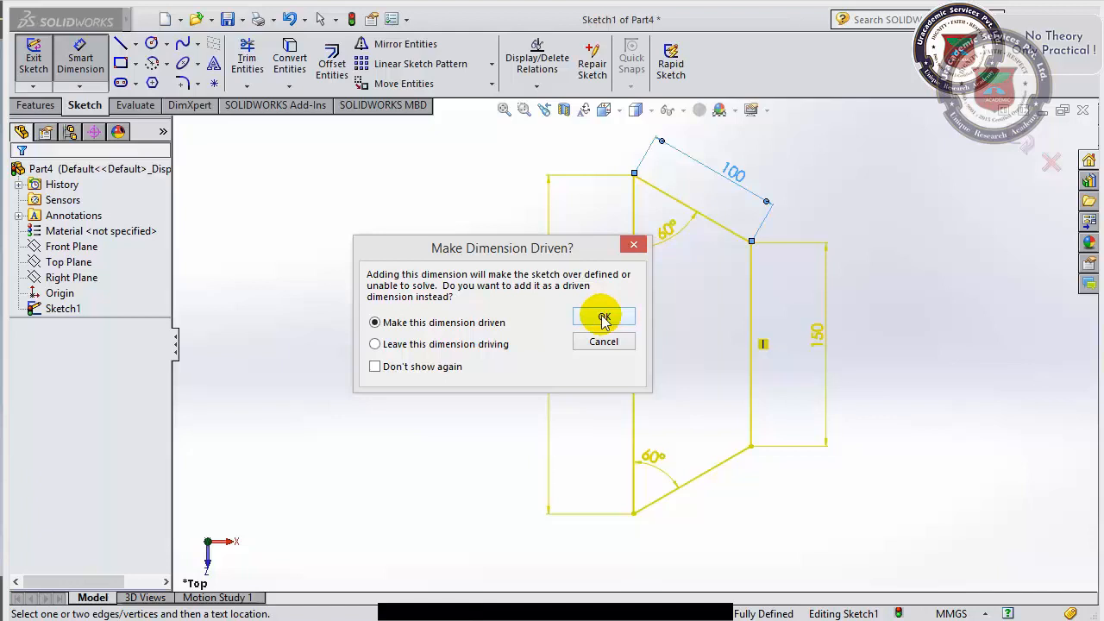
left_click(604, 342)
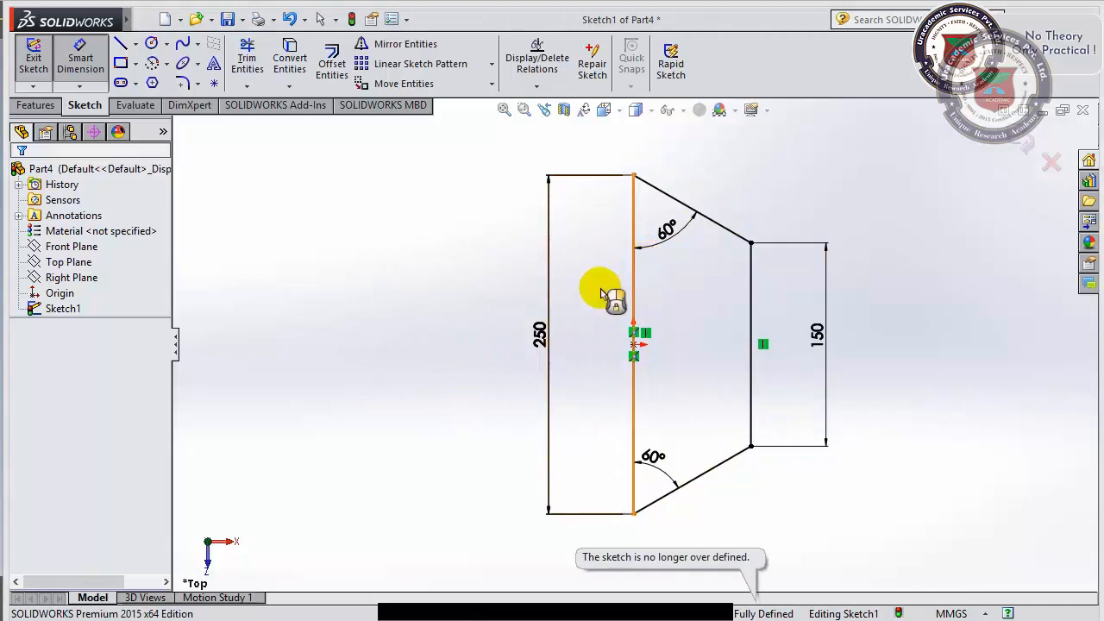
Delete the longer vertical side's length dimension and dimension the upper sloping side as 150 mm.
left_click(544, 349)
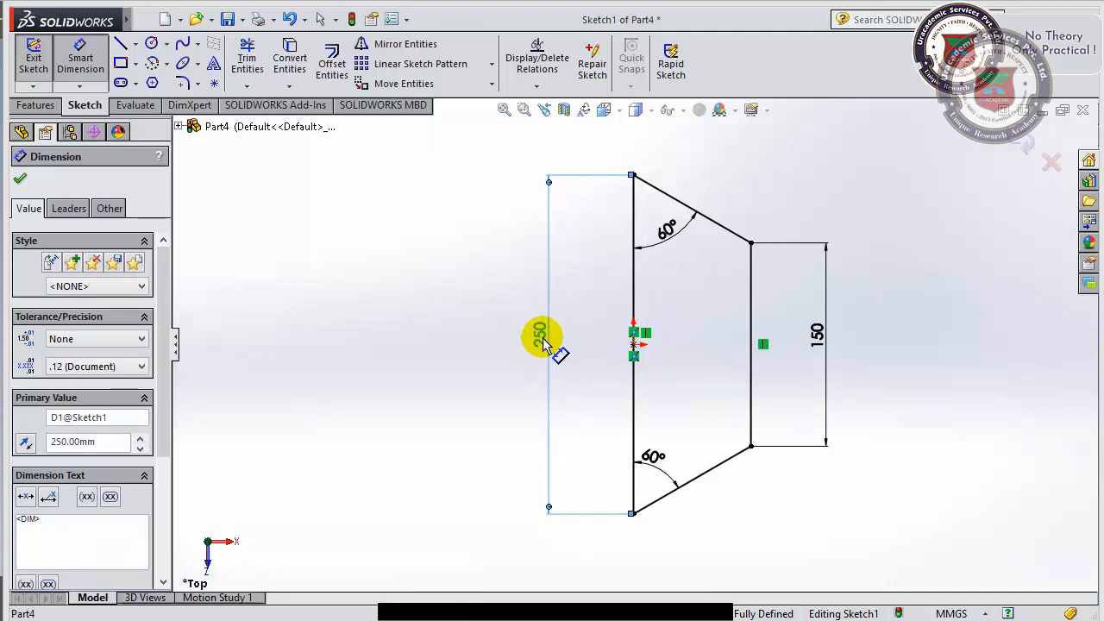
key("Delete")
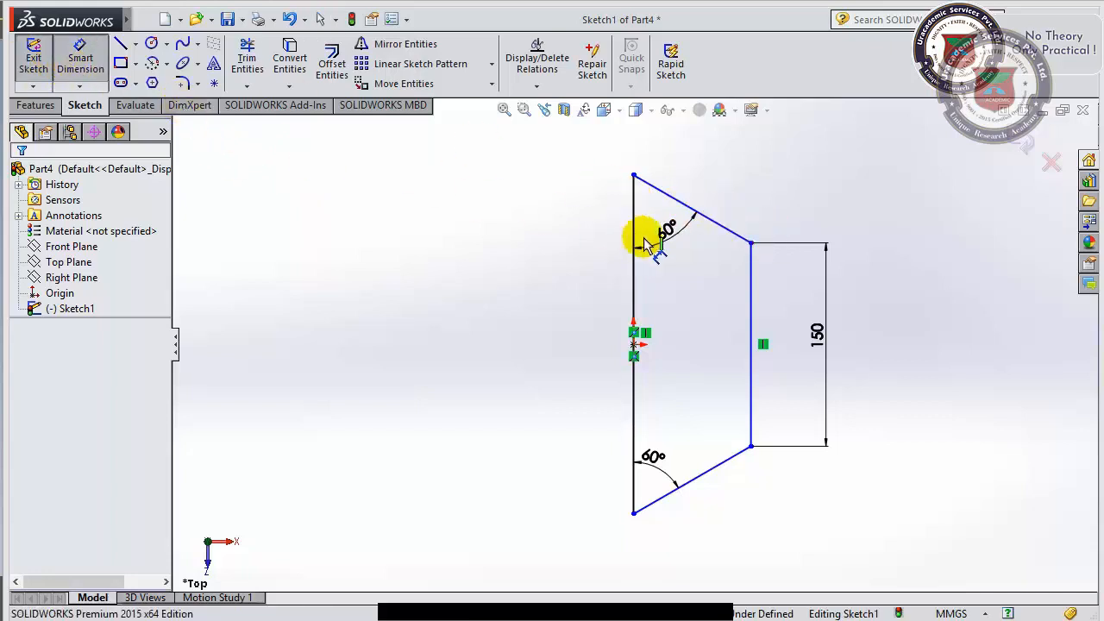
left_click(716, 223)
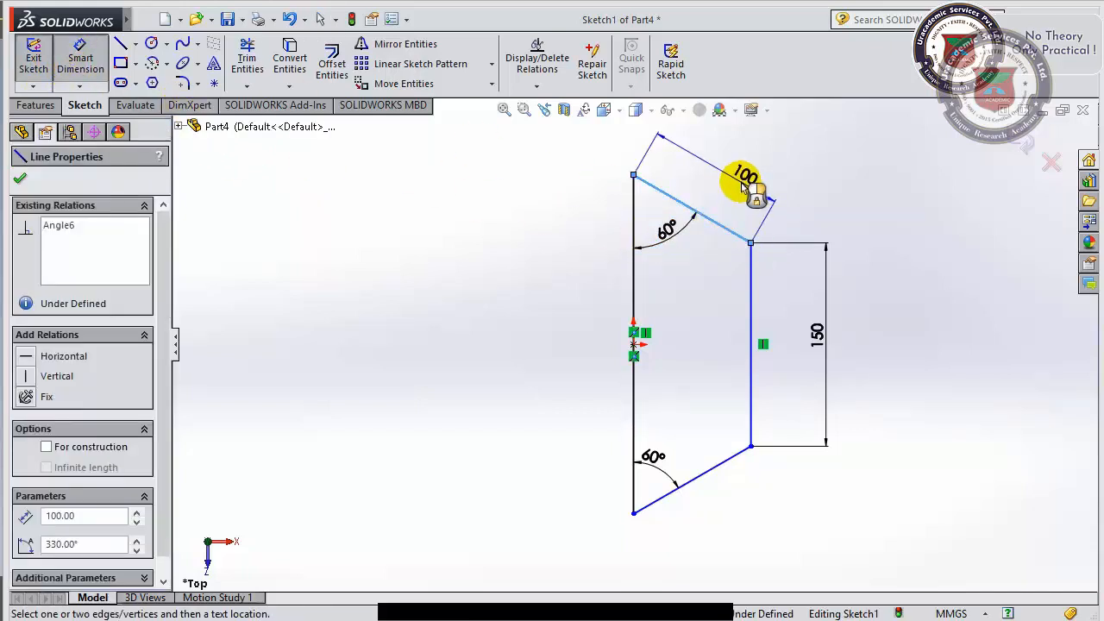
left_click(739, 210)
type("150")
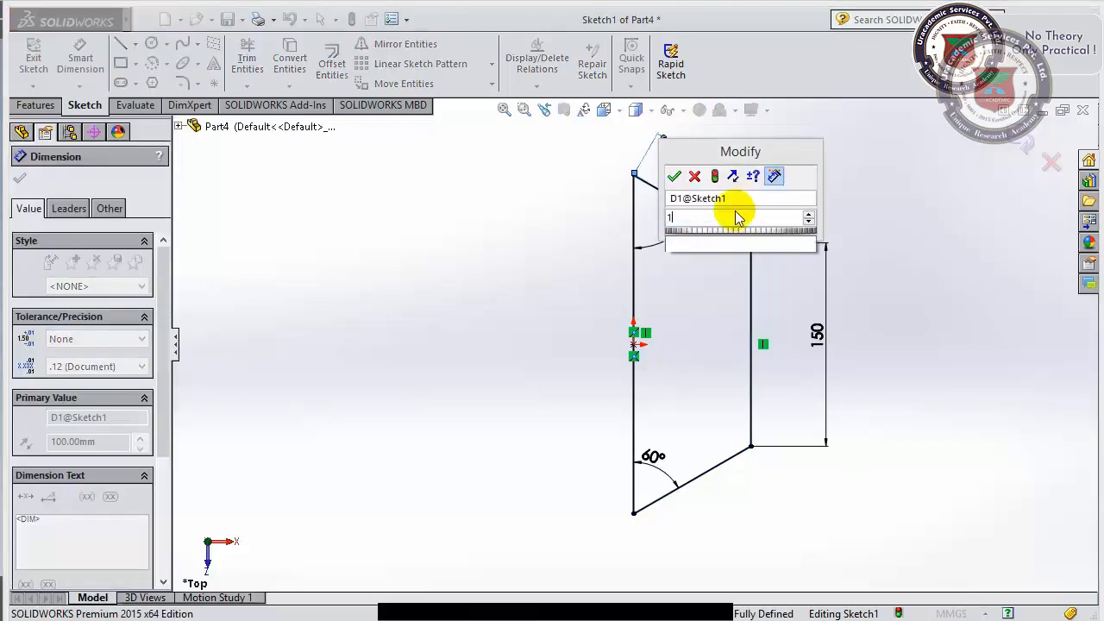
key("Return")
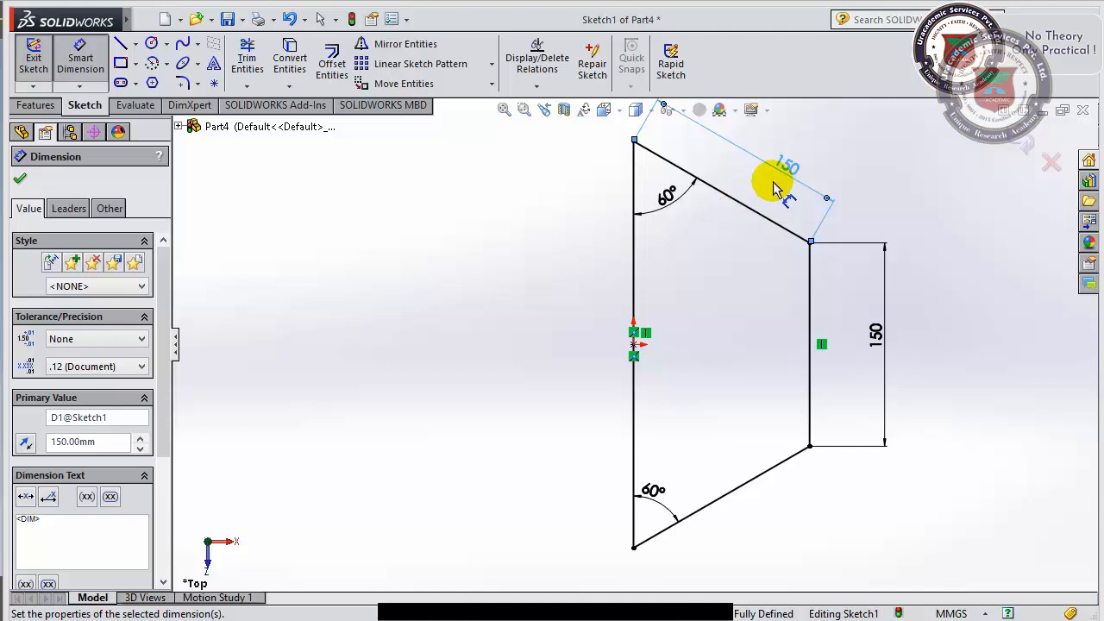
Undo the sloping side's length change, rebuild the part and reopen Sketch1 for editing.
key("ctrl+z")
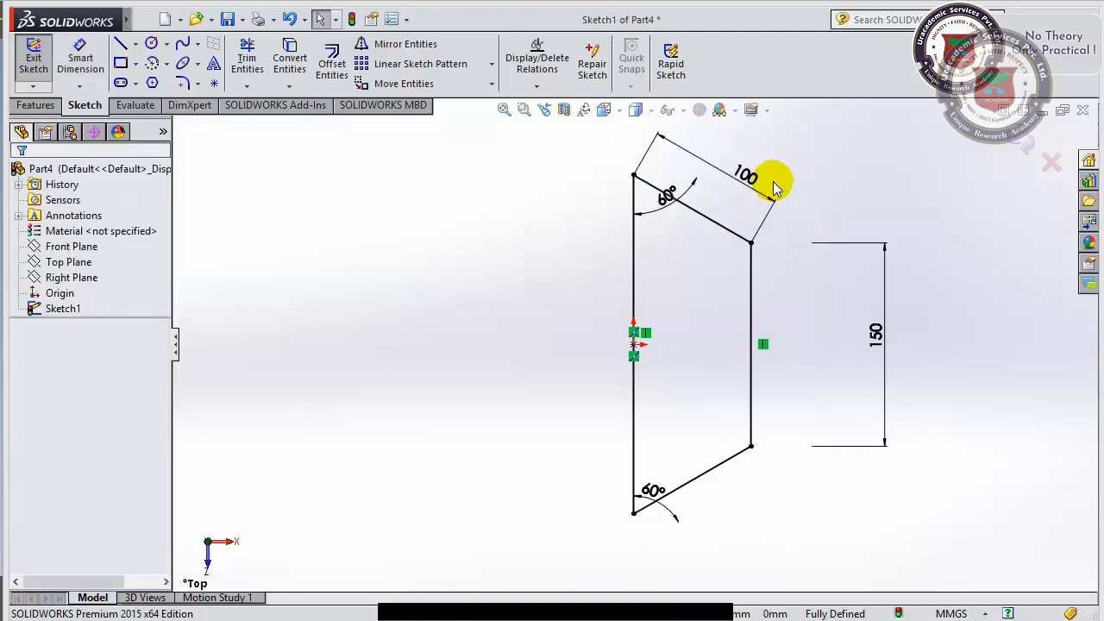
left_click(352, 19)
left_click(45, 309)
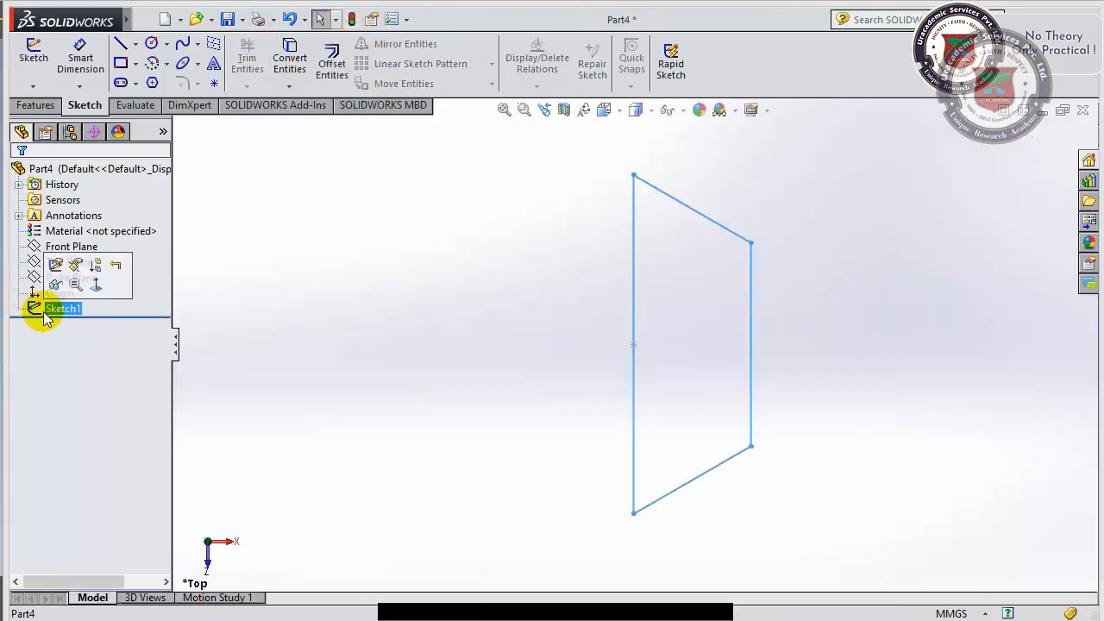
left_click(55, 264)
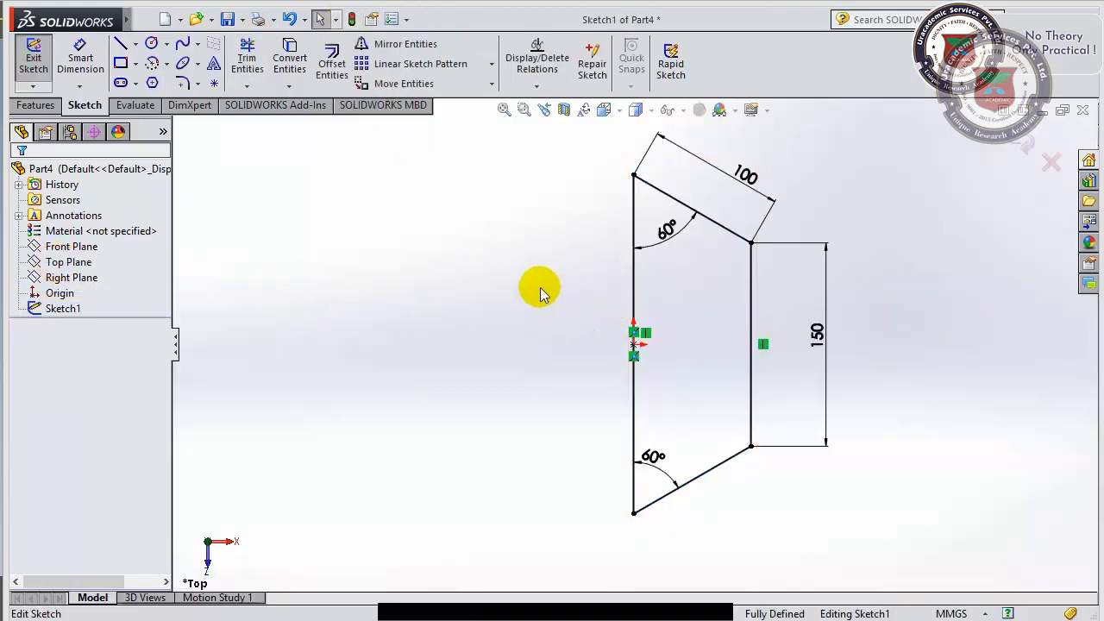
Add a driven length dimension to the trapezoid's longer vertical side, placed outside the outline.
left_click(81, 68)
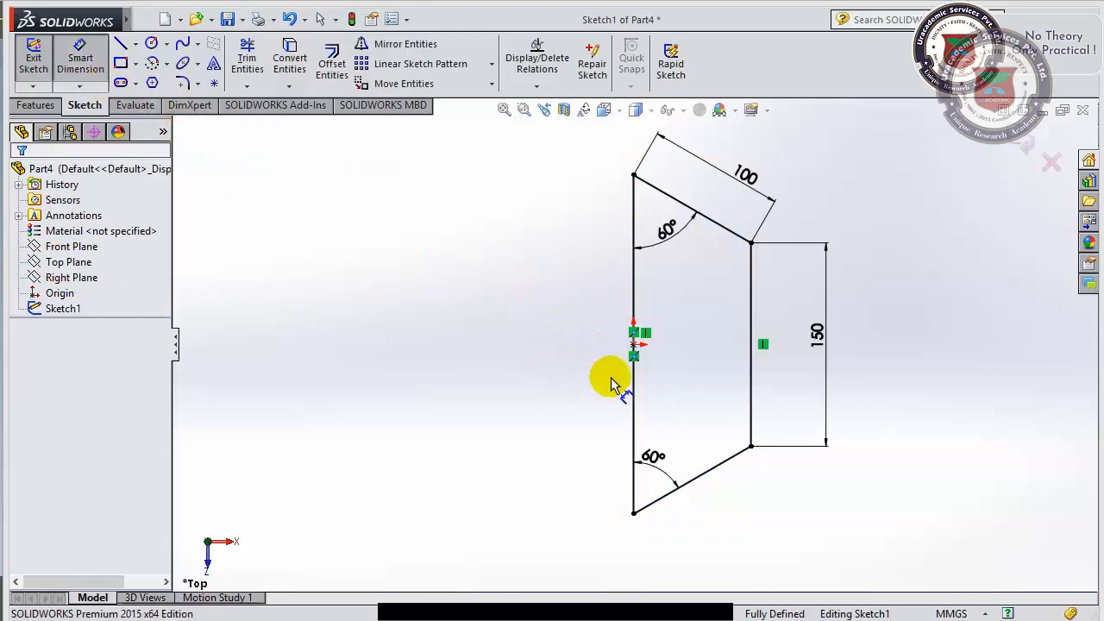
left_click(635, 394)
left_click(559, 352)
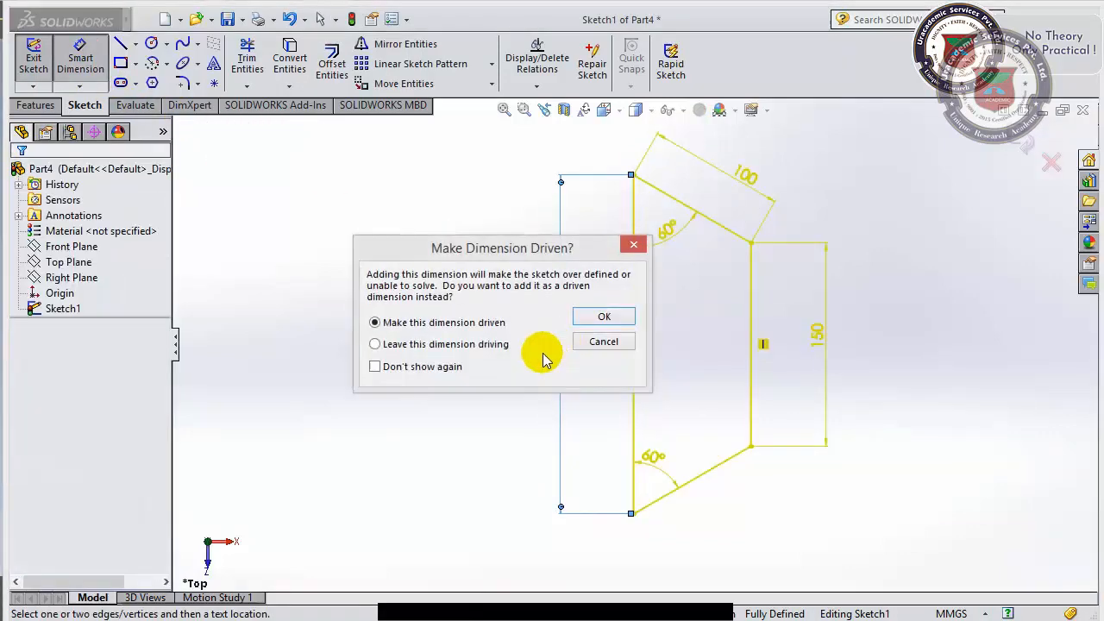
left_click(602, 317)
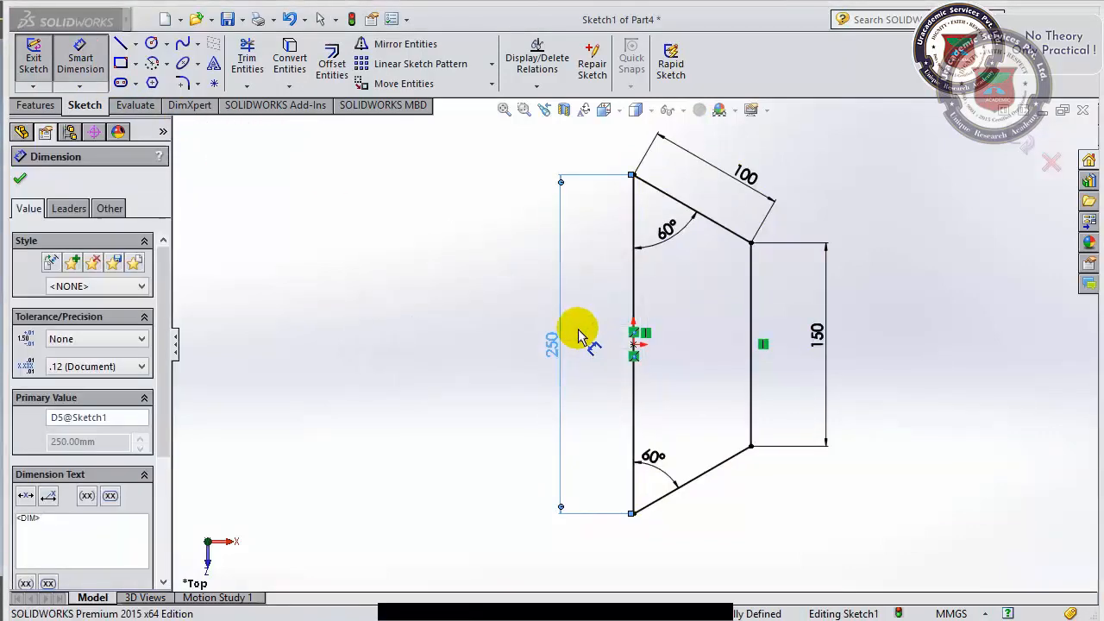
left_click(474, 395)
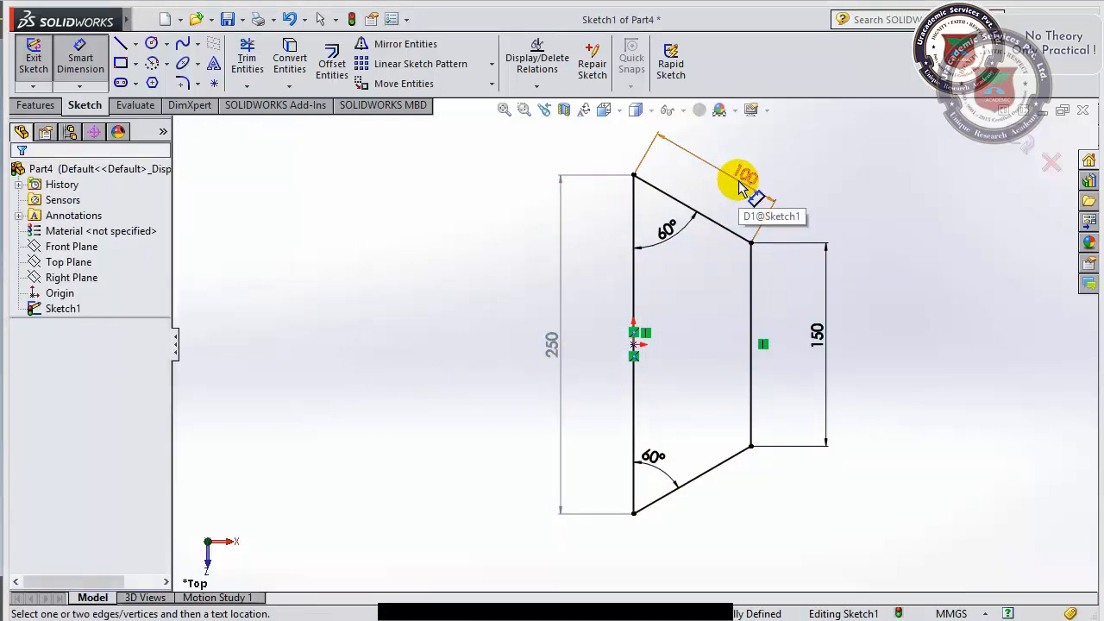
Replace the driven vertical dimension and the sloping side's length dimension with a driving 250 mm dimension on the longer vertical side.
left_click(557, 352)
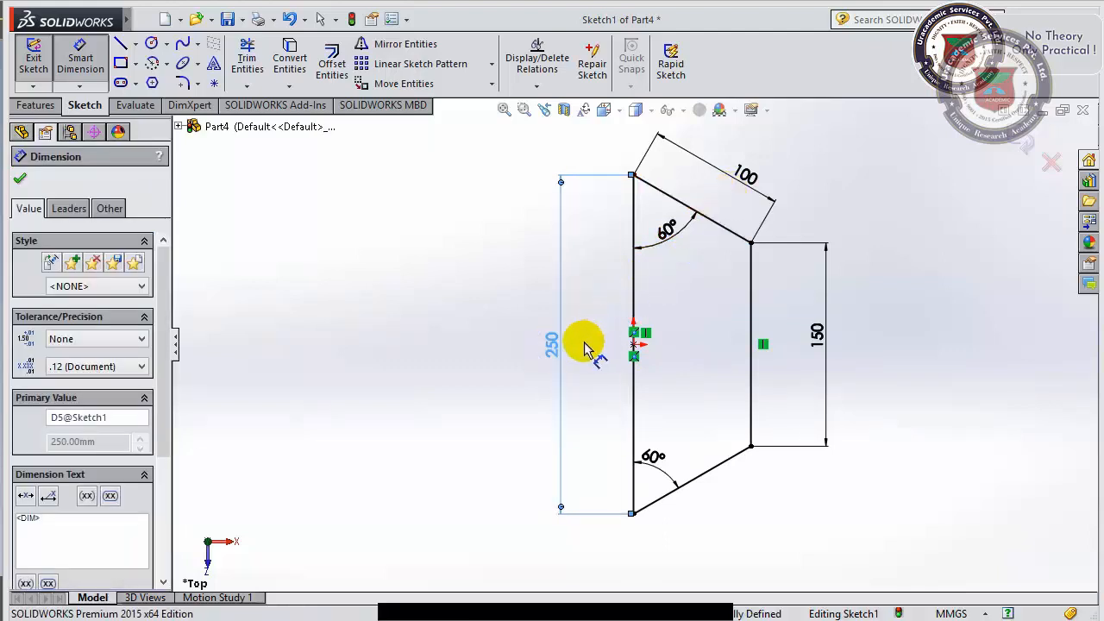
key("Delete")
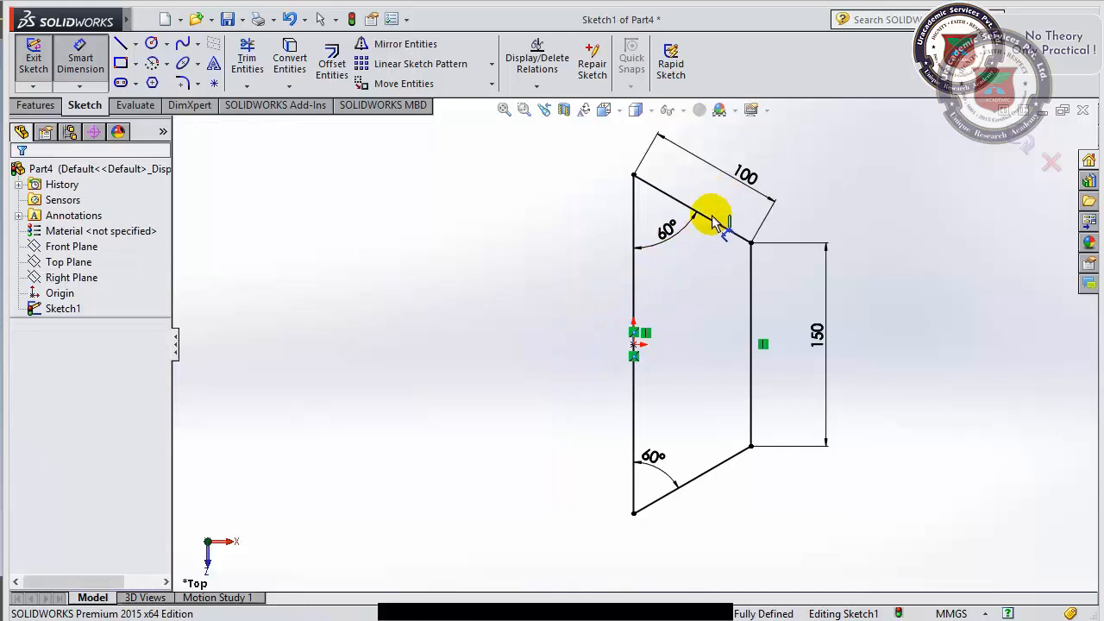
left_click(742, 173)
key("Delete")
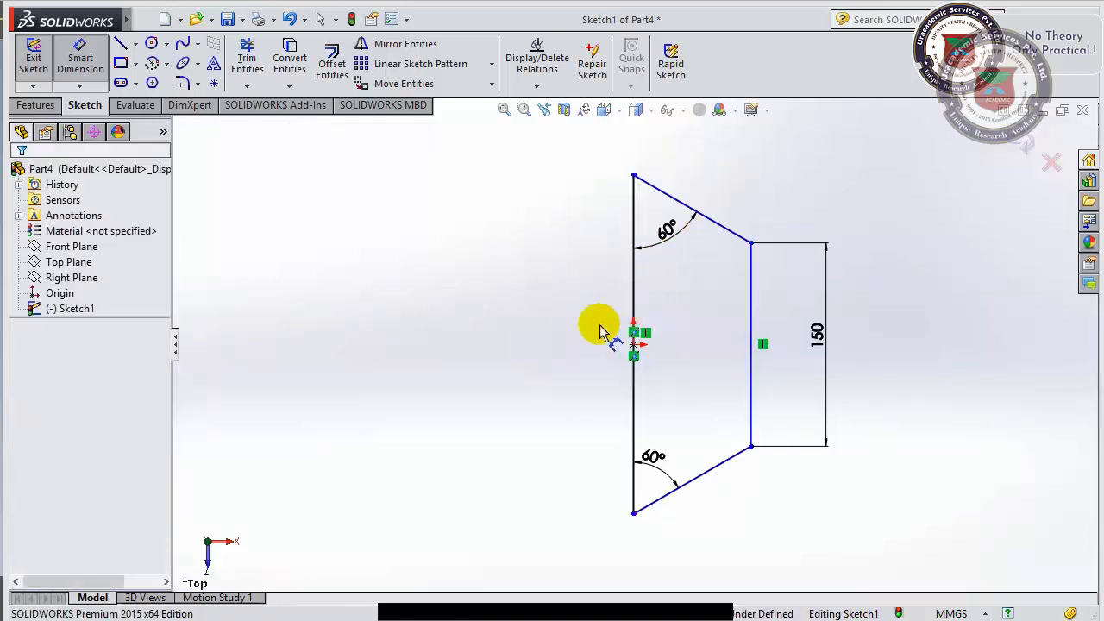
left_click(634, 395)
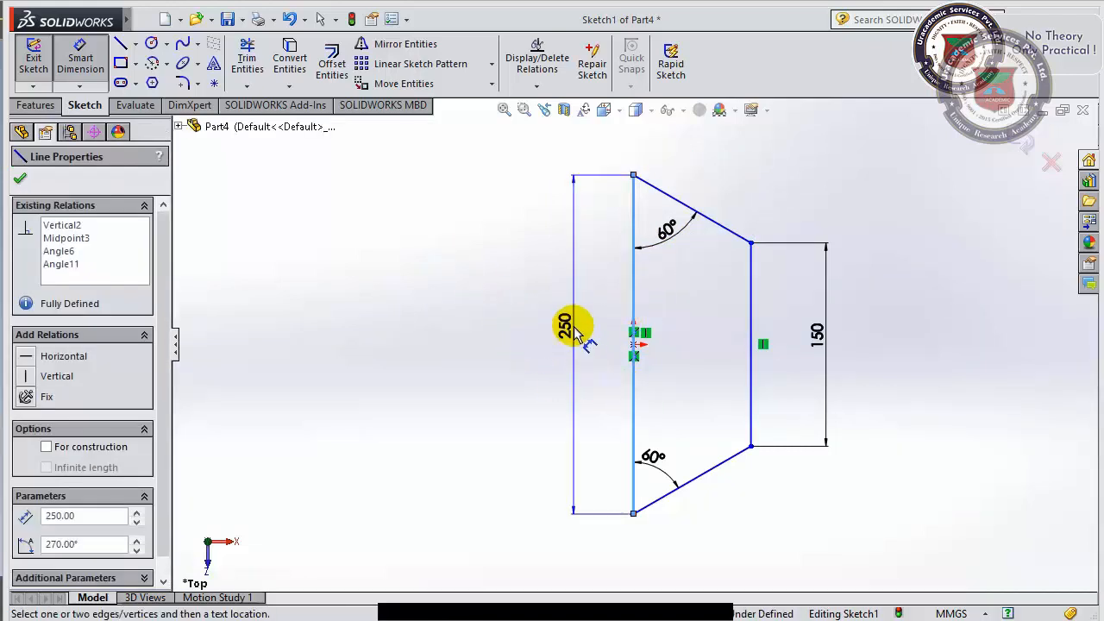
left_click(583, 335)
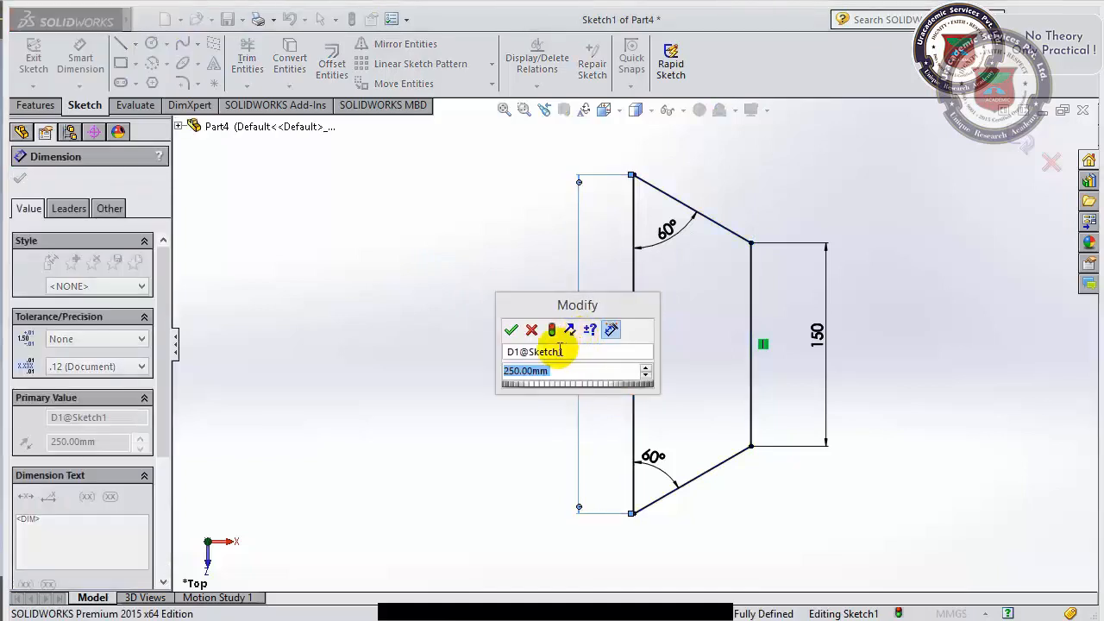
left_click(512, 330)
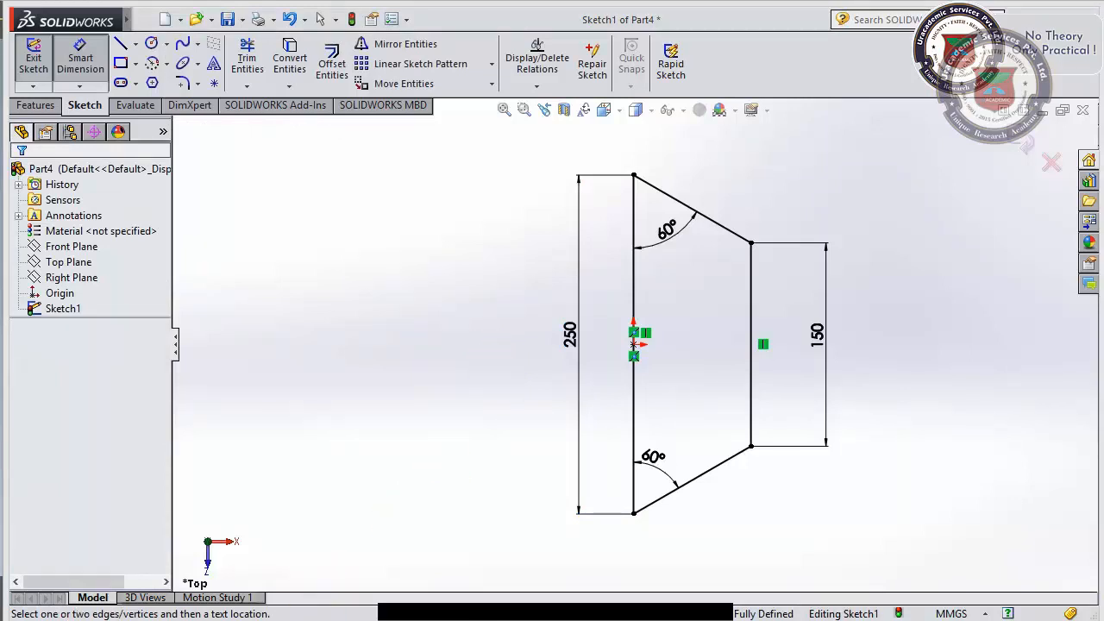
Consult the drawing in eDrawings and sketch a short vertical line inside the trapezoid's upper half, beside the longer vertical side.
left_click(376, 616)
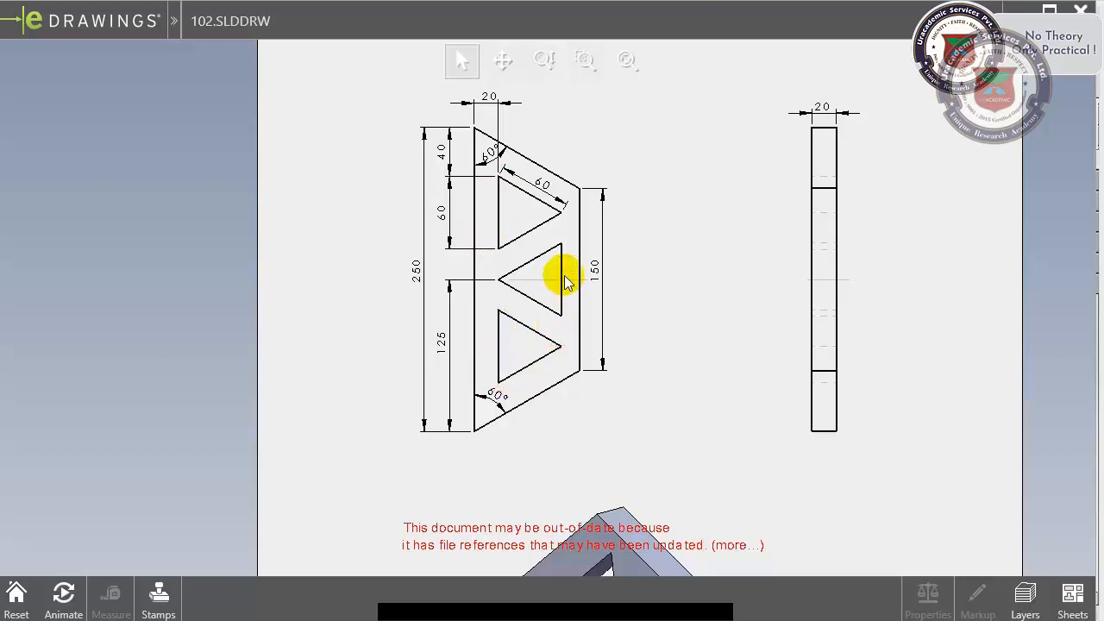
left_click(345, 619)
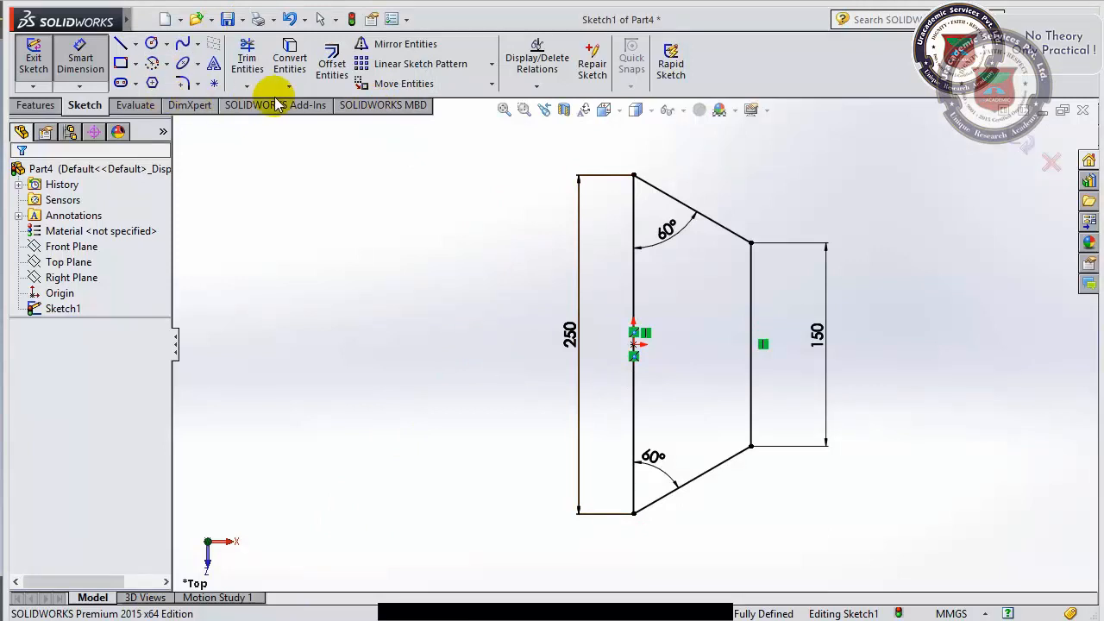
left_click(121, 47)
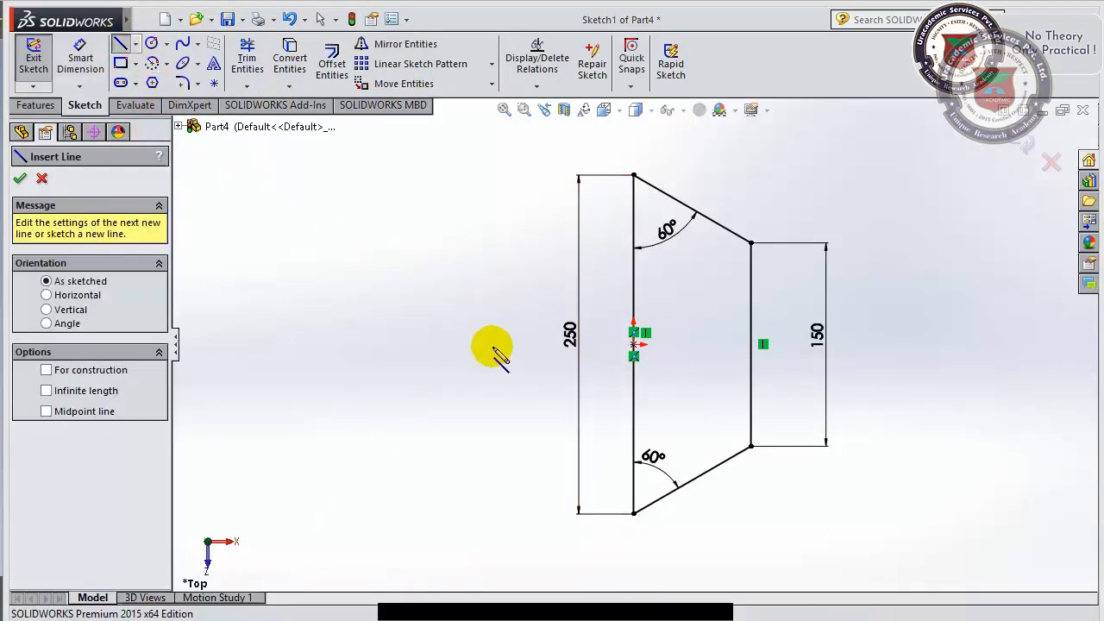
left_click(652, 216)
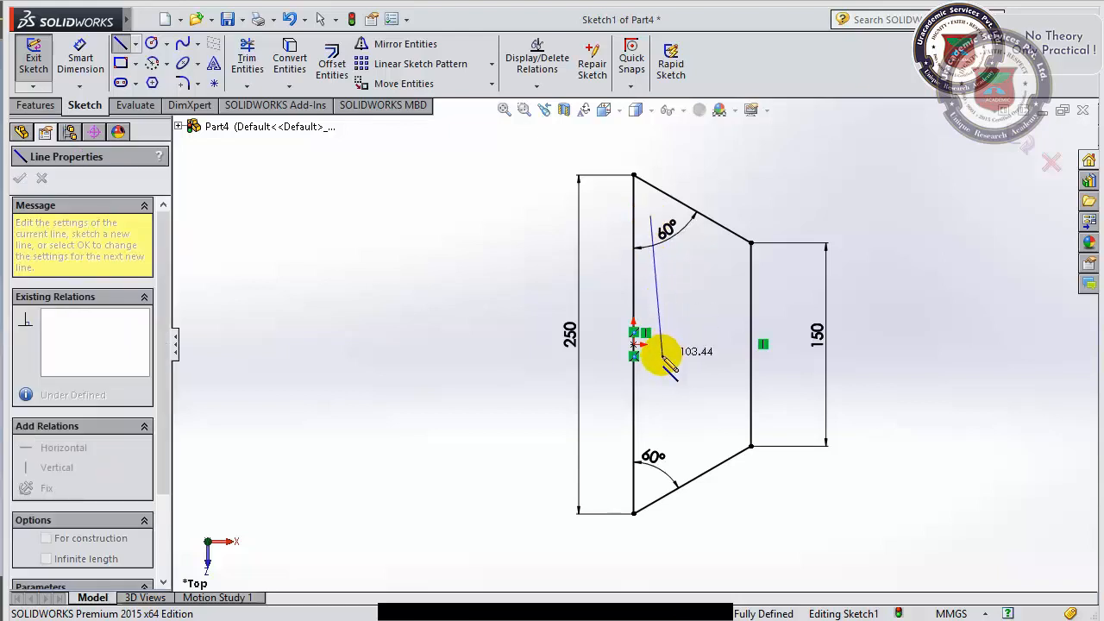
left_click(650, 301)
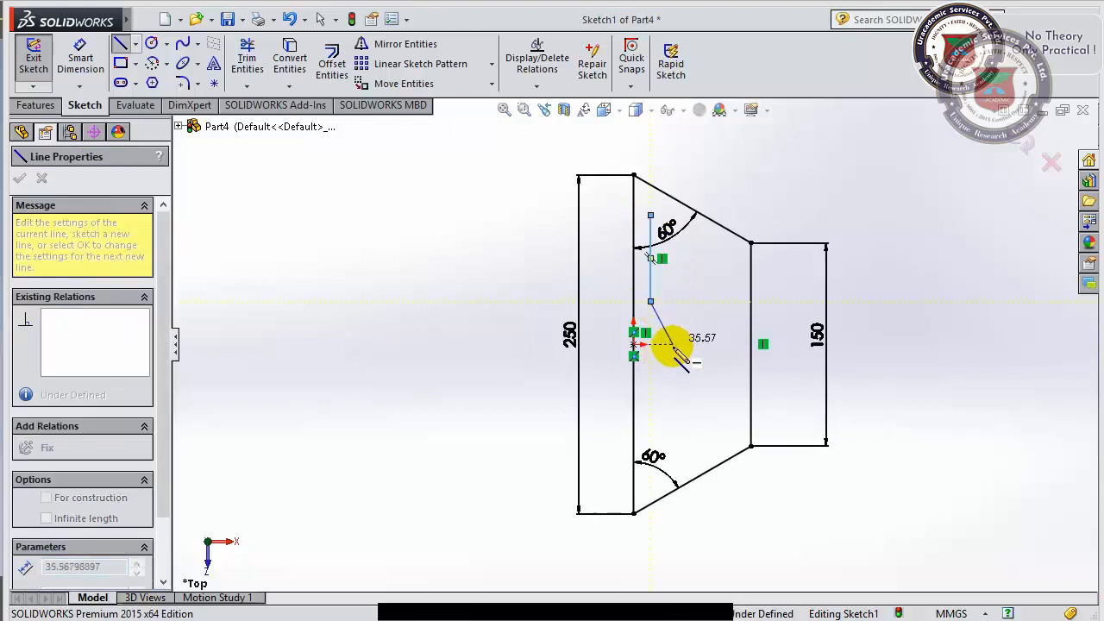
key("Escape")
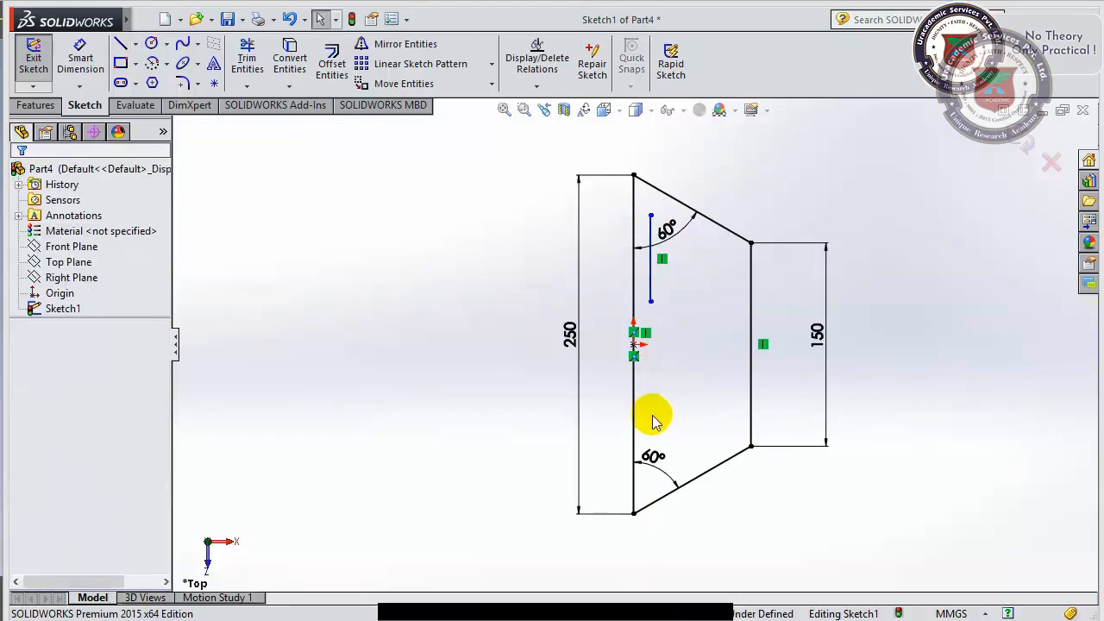
Sketch a second vertical line about 68 mm long in the trapezoid's lower half, collinear with the upper short vertical line.
key("Return")
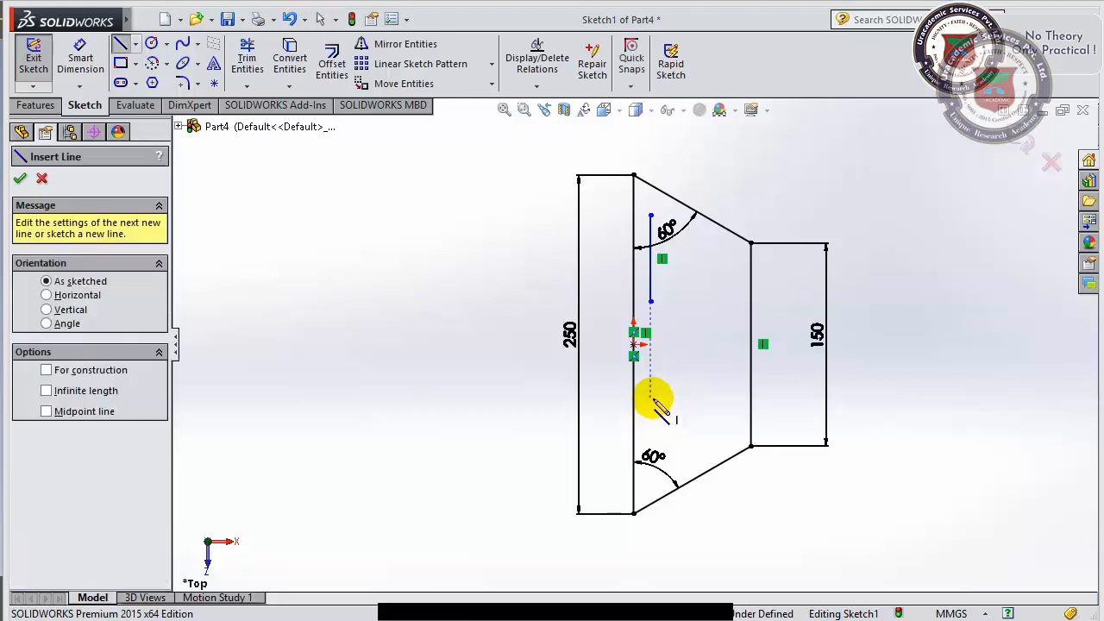
scroll(680, 367, "down", 2)
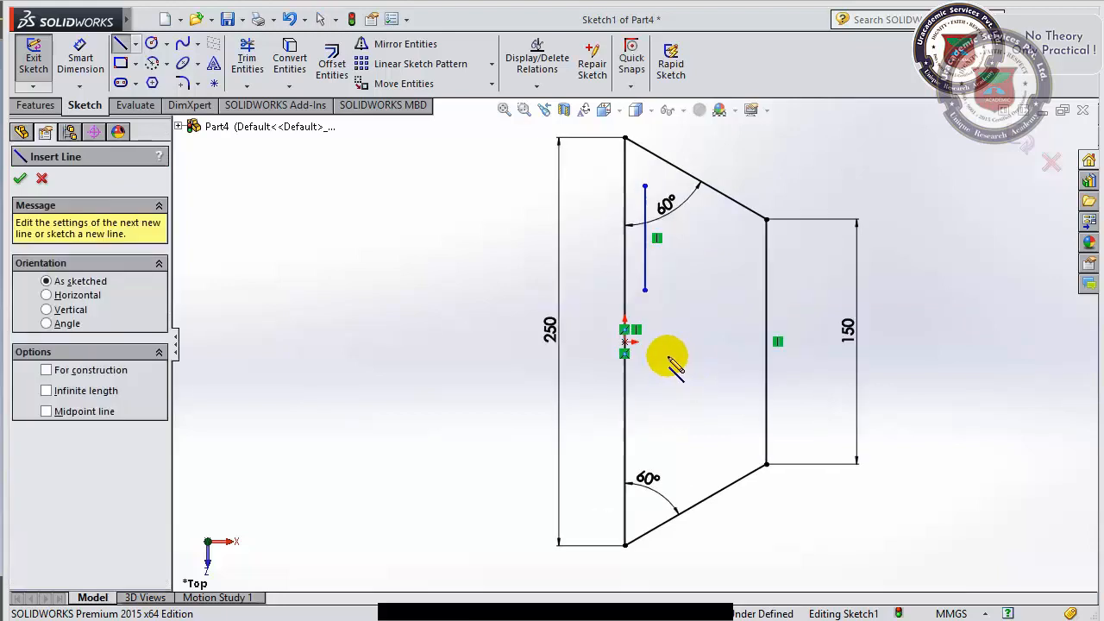
scroll(664, 367, "down", 3)
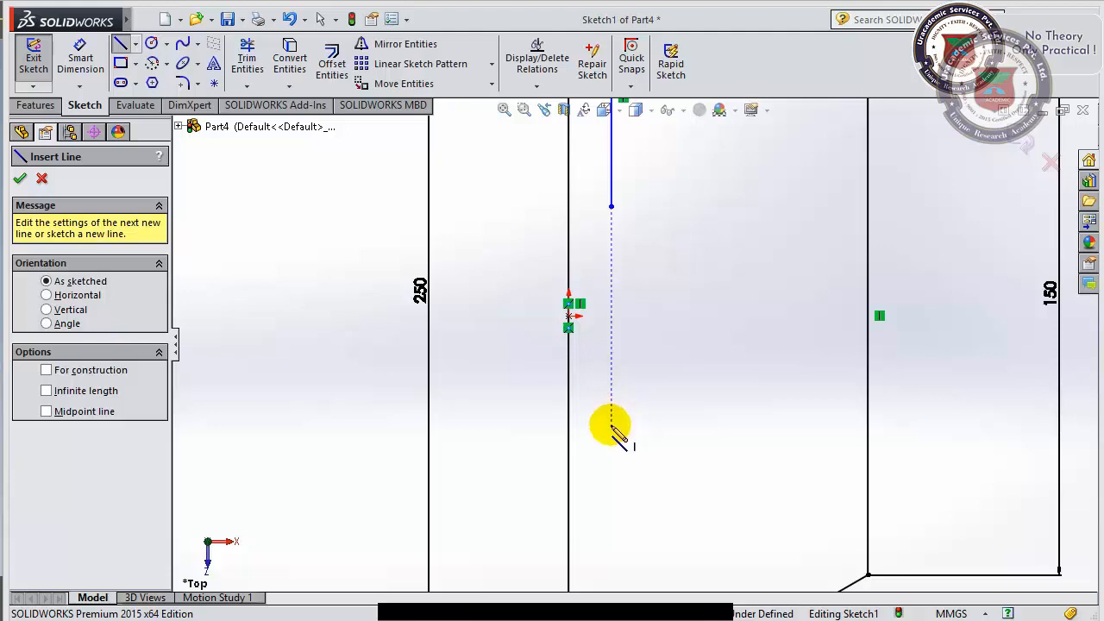
left_click(611, 431)
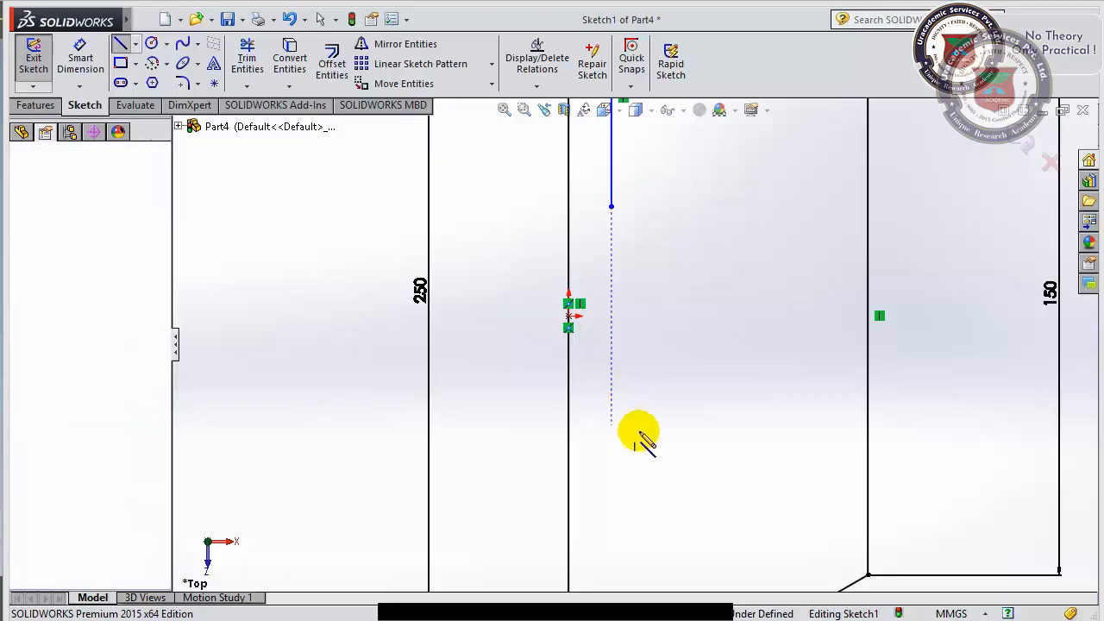
scroll(636, 434, "up", 5)
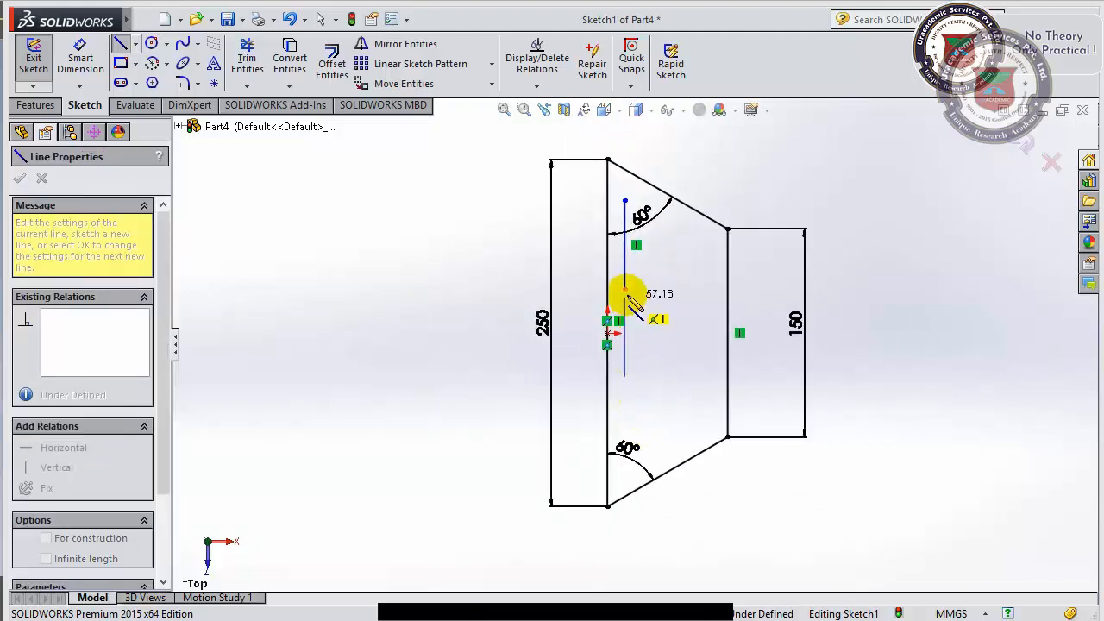
scroll(628, 297, "down", 5)
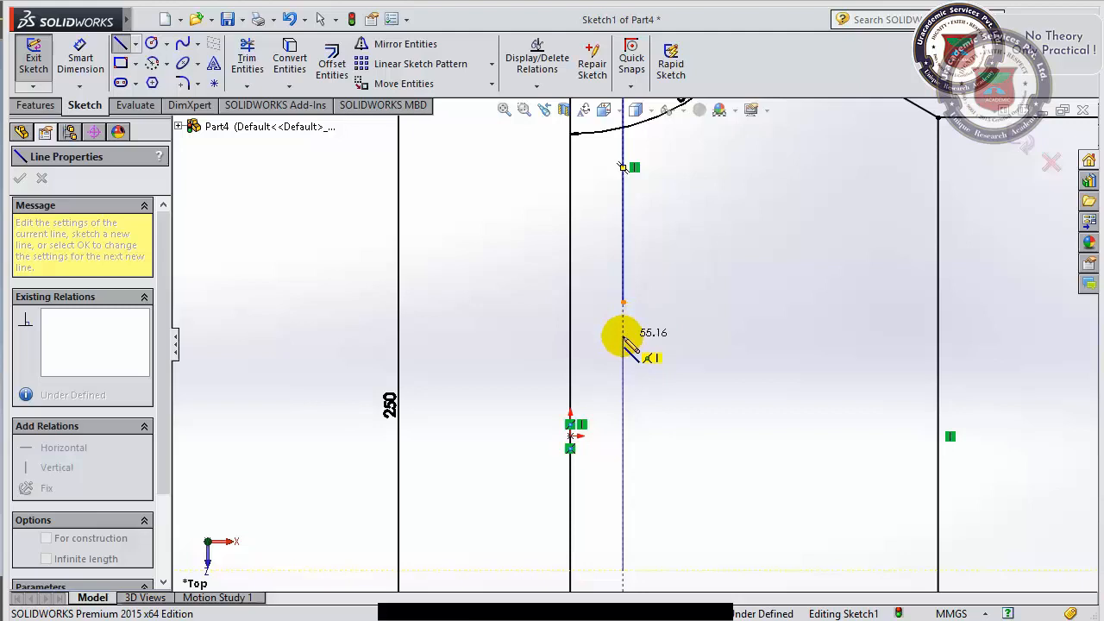
scroll(621, 339, "up", 2)
scroll(617, 377, "up", 2)
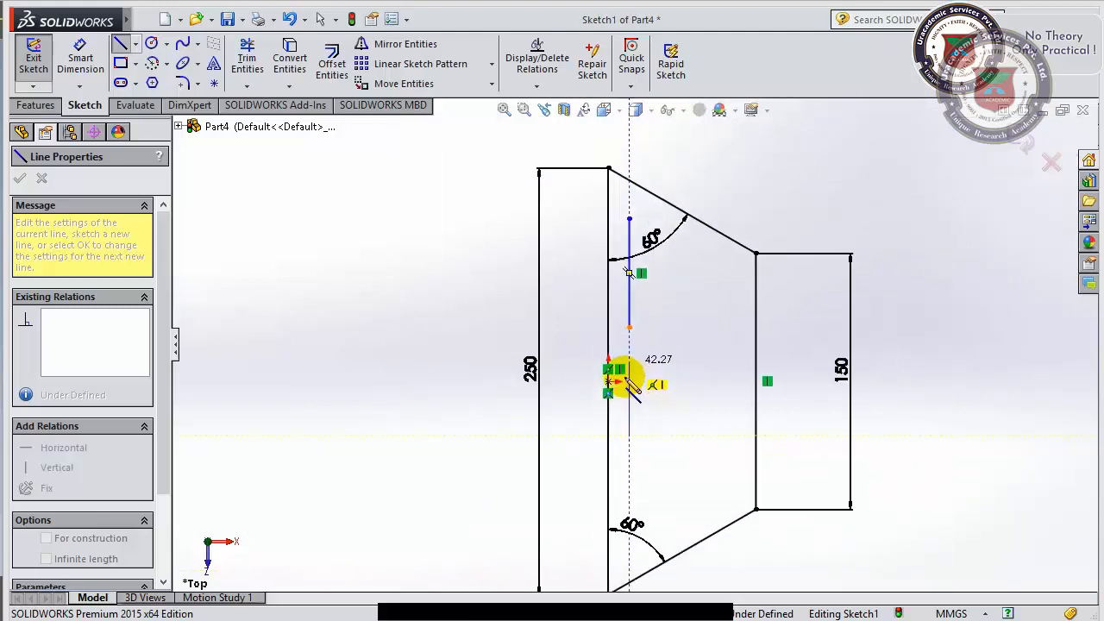
scroll(629, 475, "down", 2)
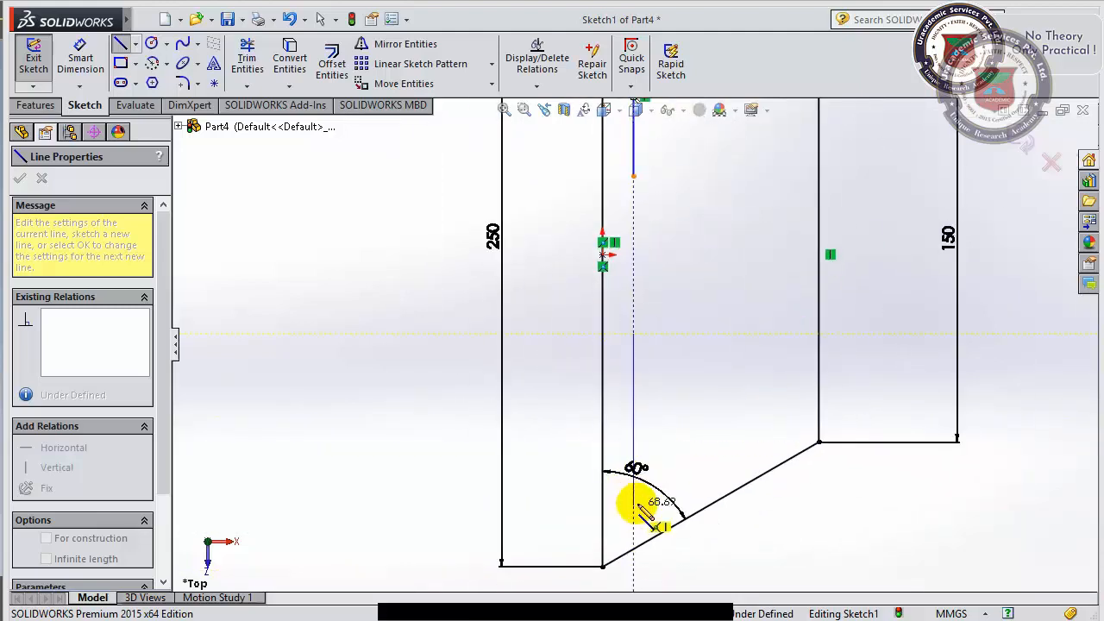
left_click(633, 505)
key("Escape")
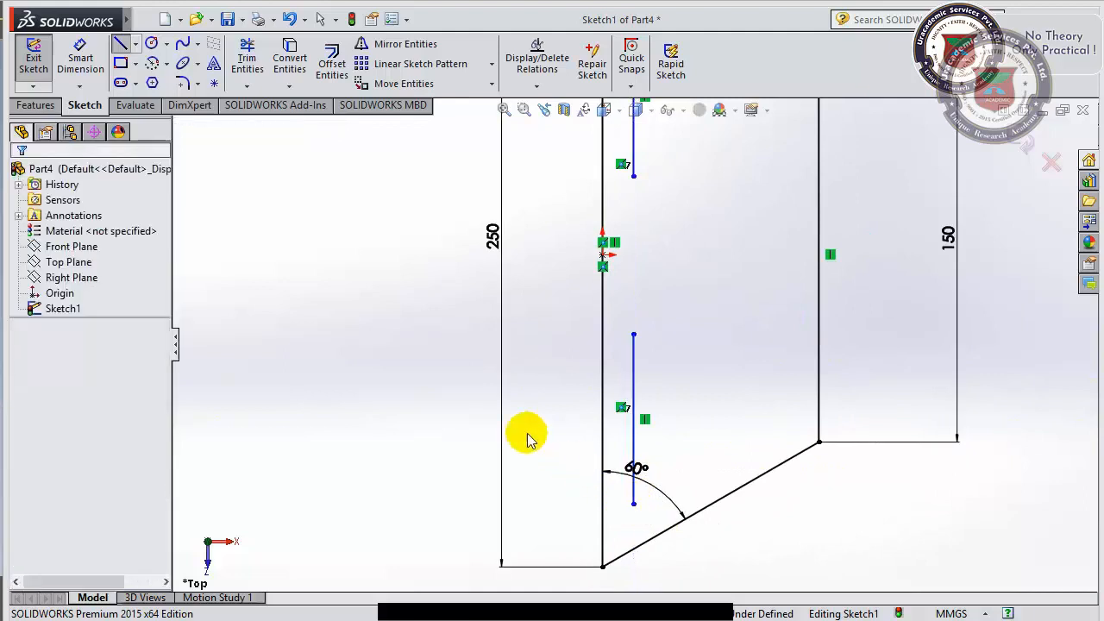
key("f")
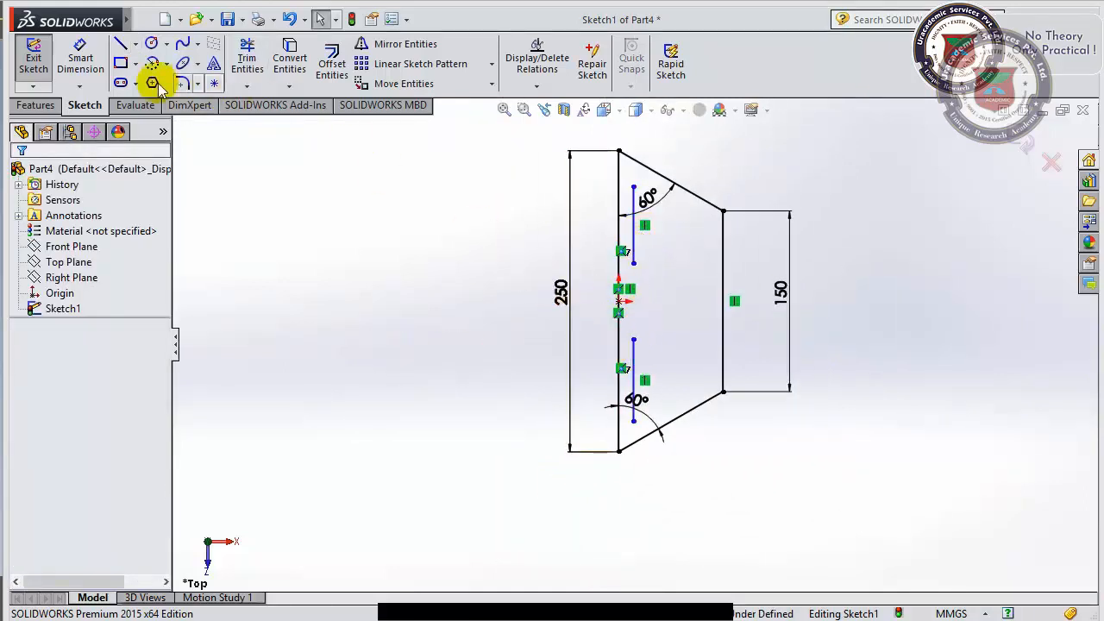
Dimension the distance between the trapezoid's longer vertical side and the upper short vertical line as 20 mm.
left_click(78, 53)
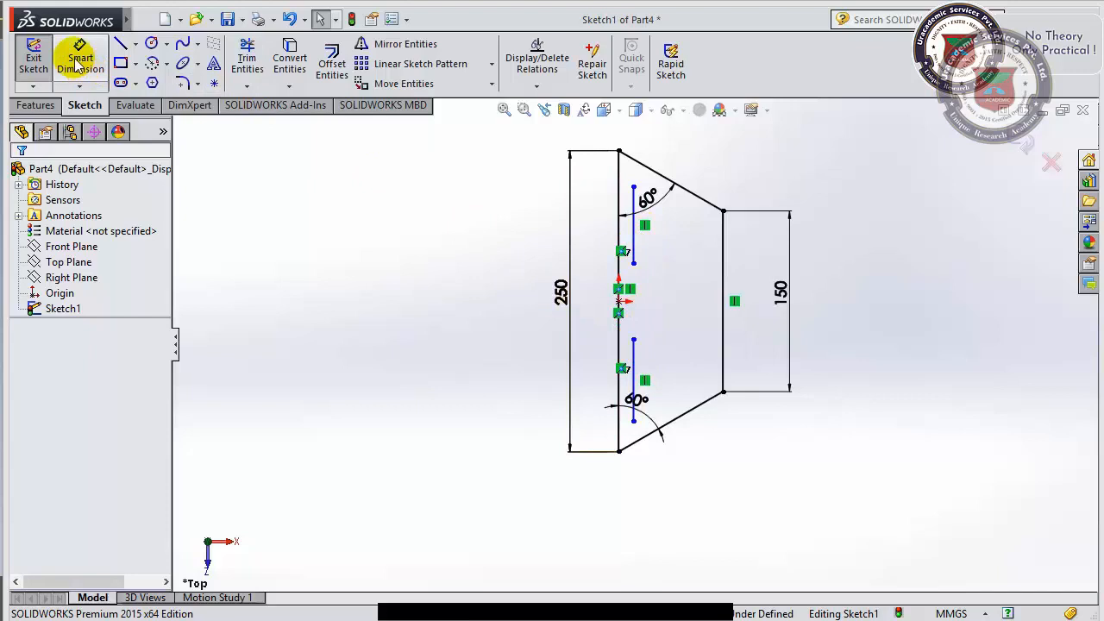
left_click(618, 222)
left_click(634, 220)
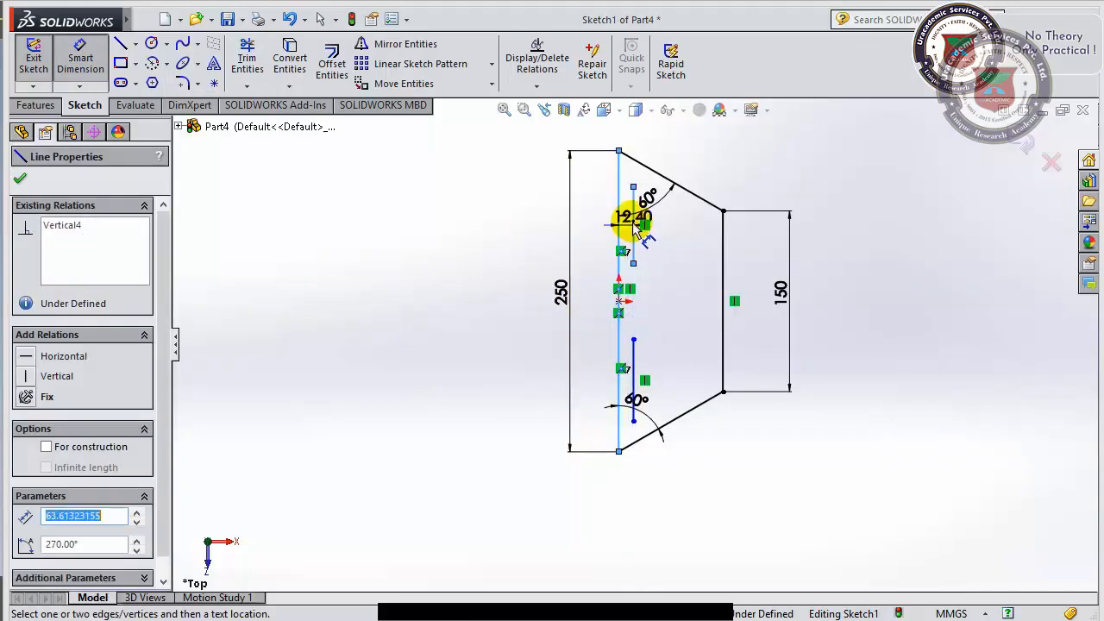
scroll(624, 217, "down", 3)
left_click(550, 231)
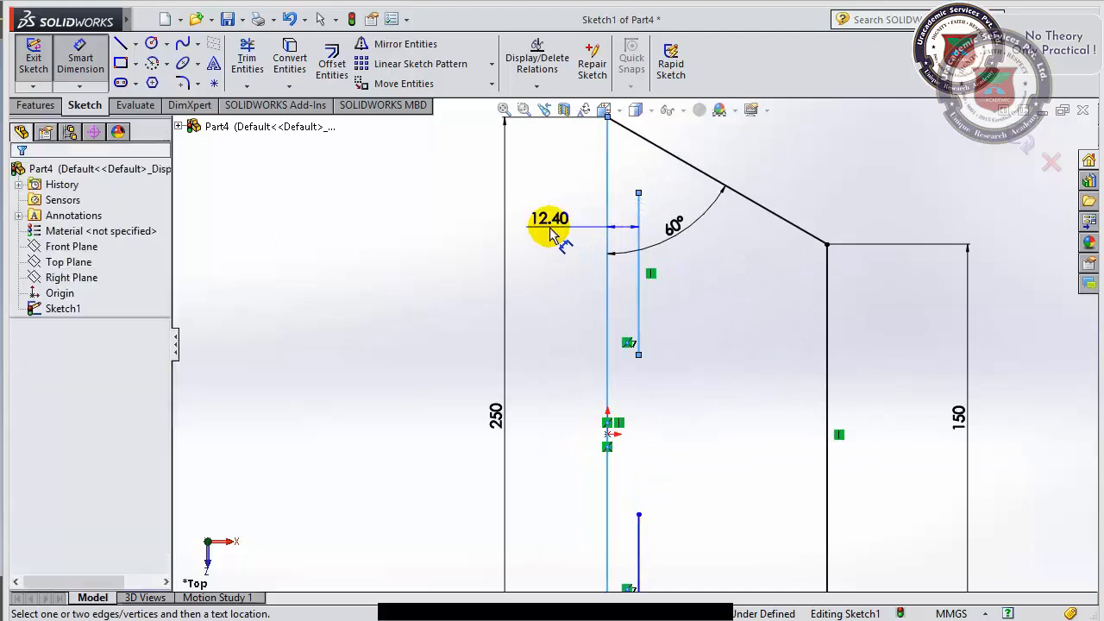
type("20")
key("Return")
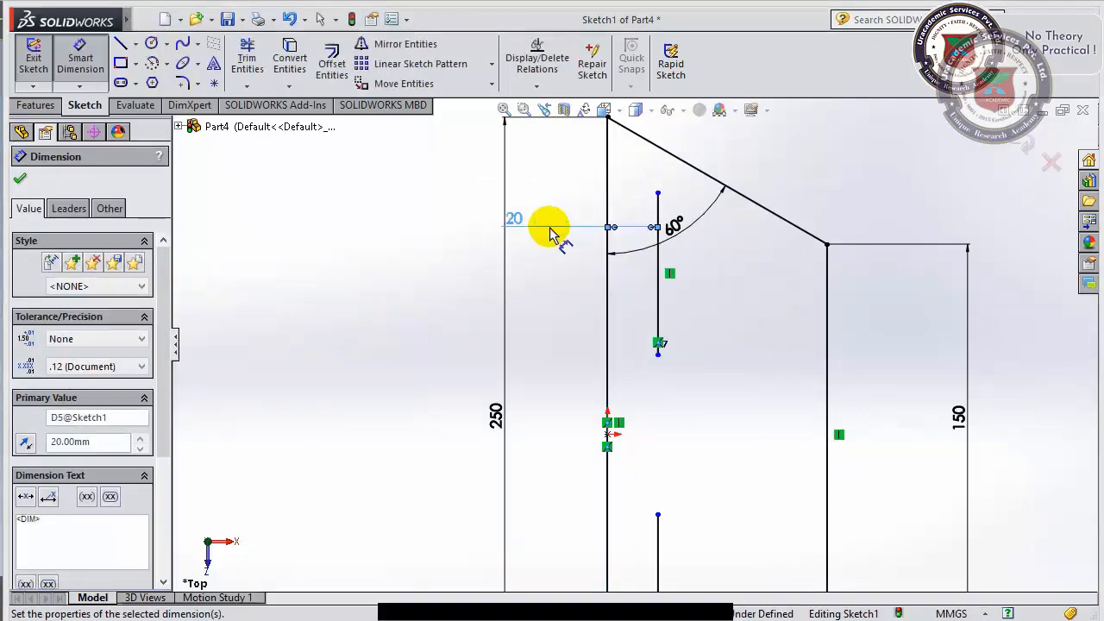
left_click(563, 340)
Try to add a distance dimension between the lower short vertical line and the trapezoid's longer vertical side.
scroll(626, 354, "up", 3)
scroll(627, 442, "down", 3)
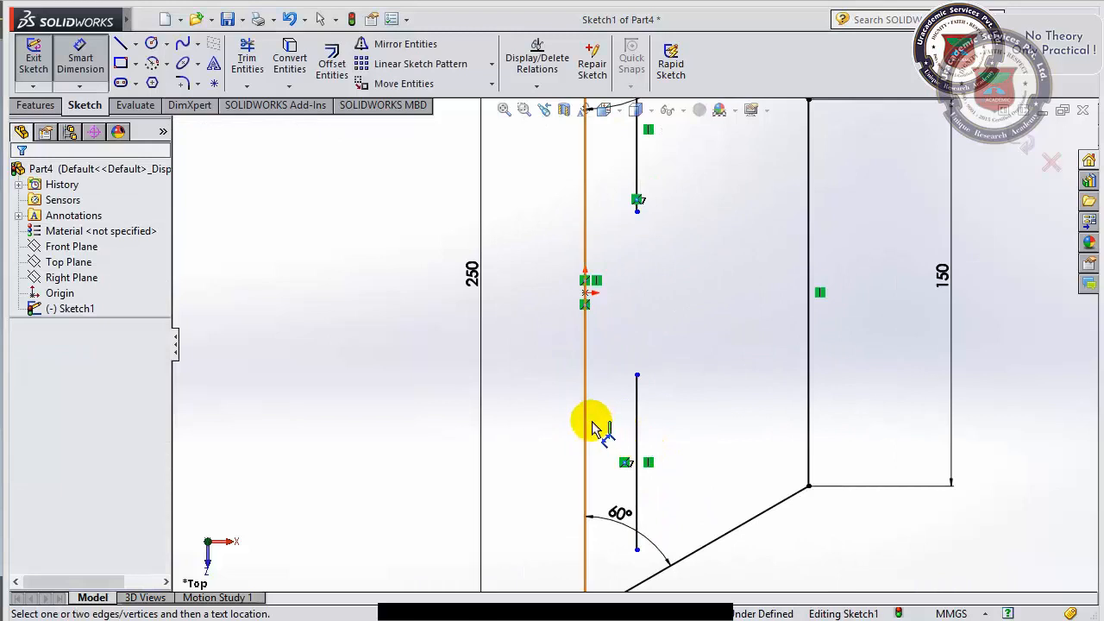
left_click(636, 427)
left_click(586, 427)
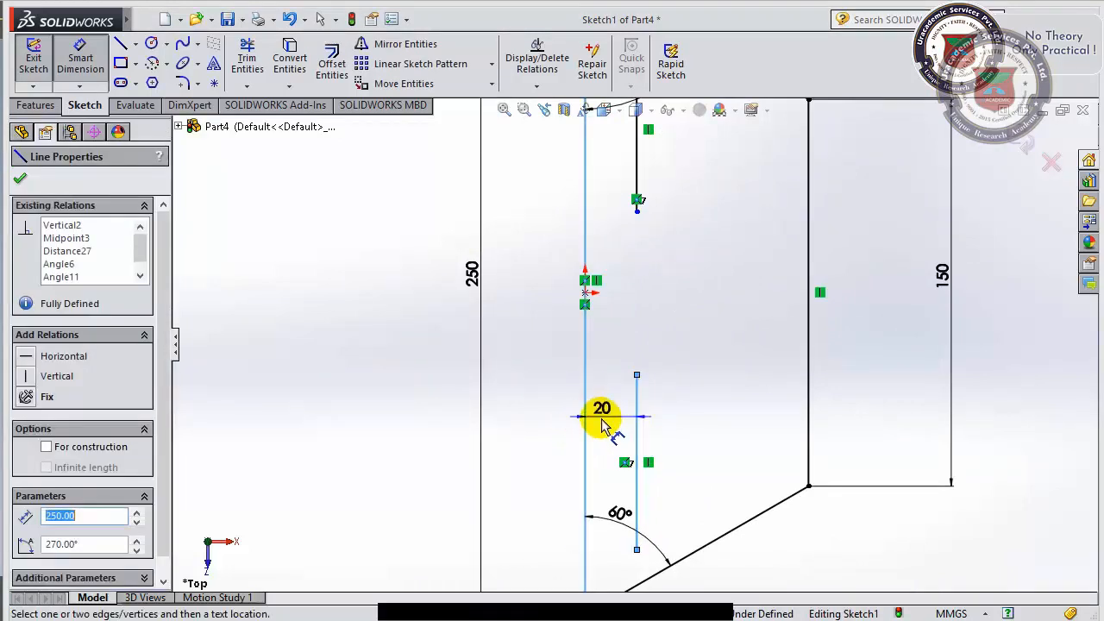
left_click(602, 419)
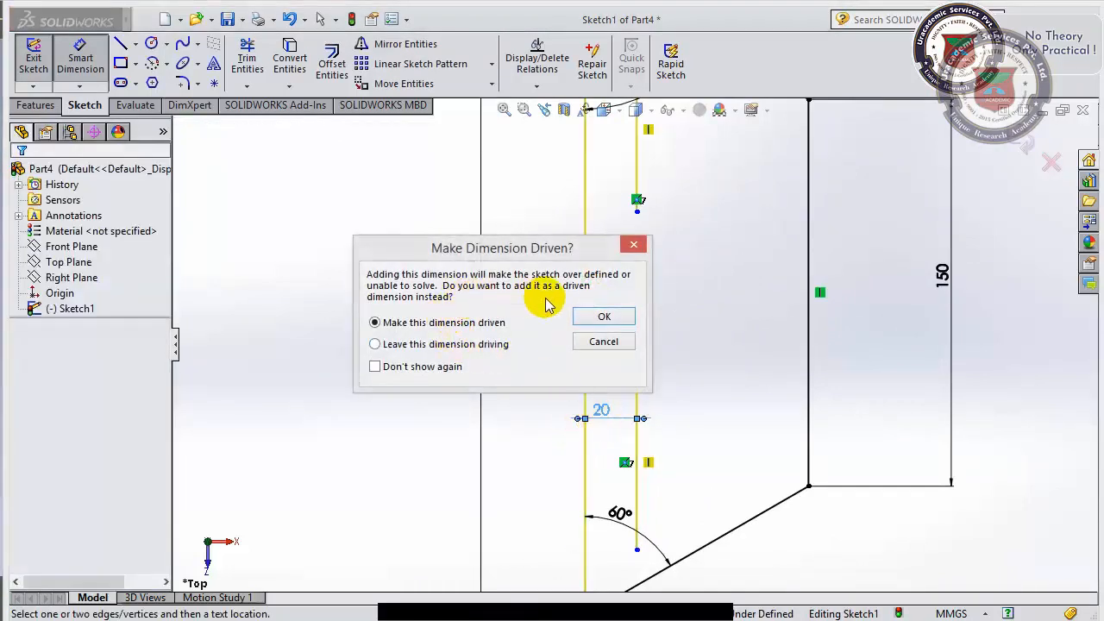
left_click(604, 342)
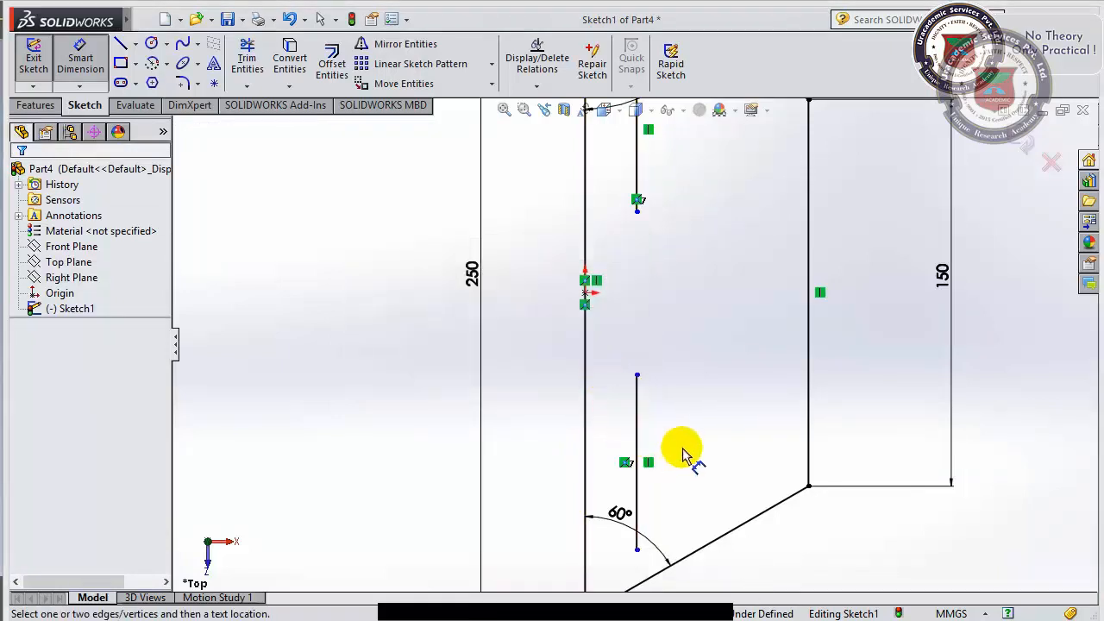
scroll(682, 455, "up", 4)
scroll(640, 369, "down", 2)
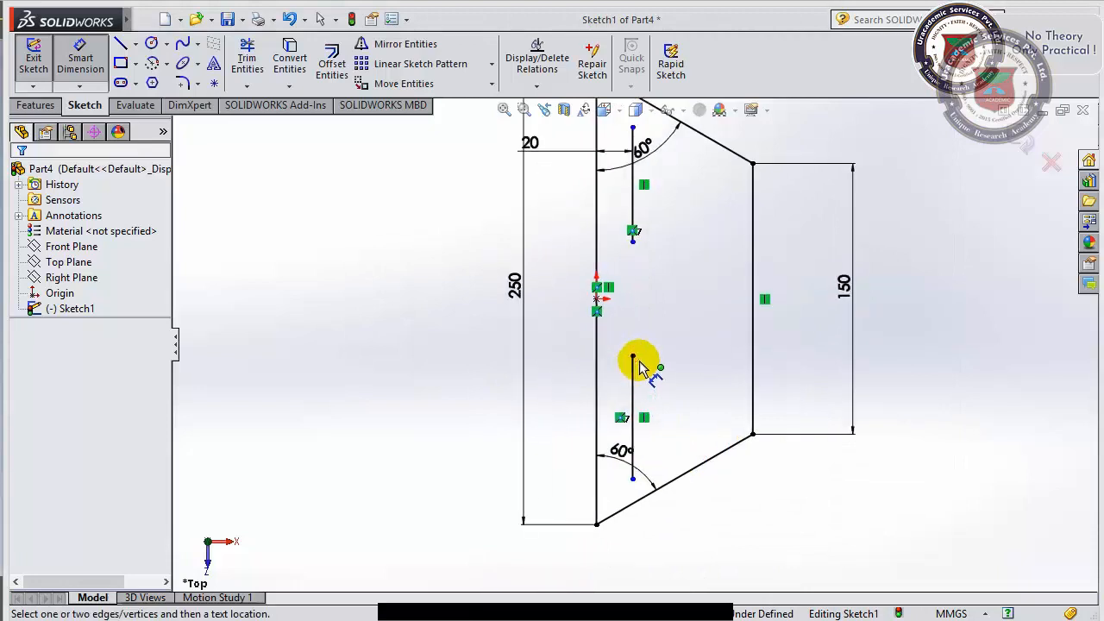
scroll(645, 328, "down", 1)
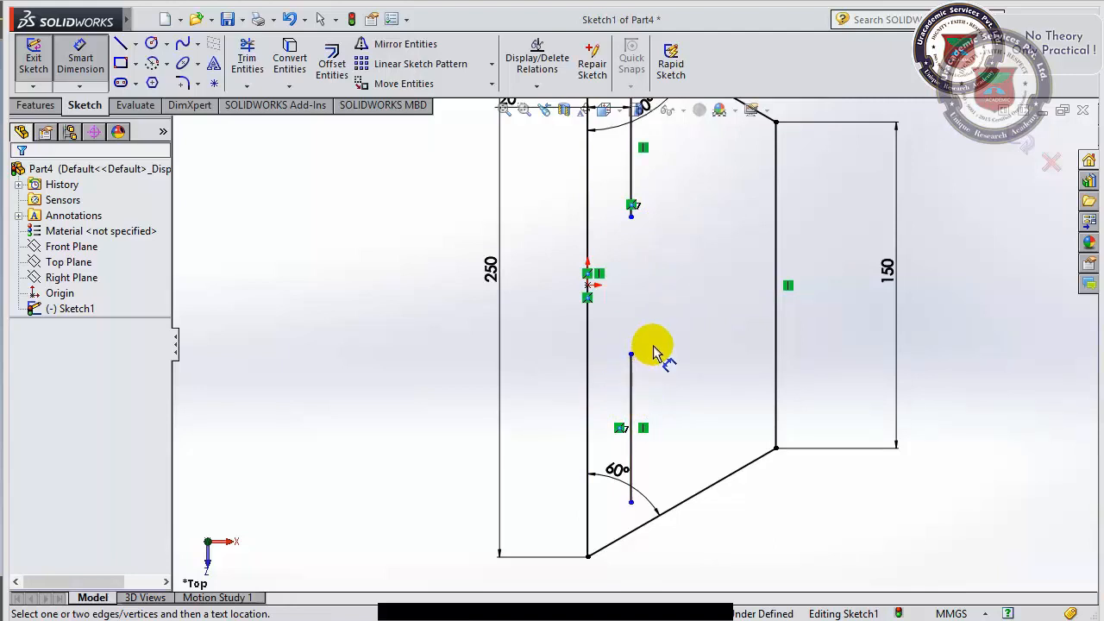
scroll(647, 345, "up", 2)
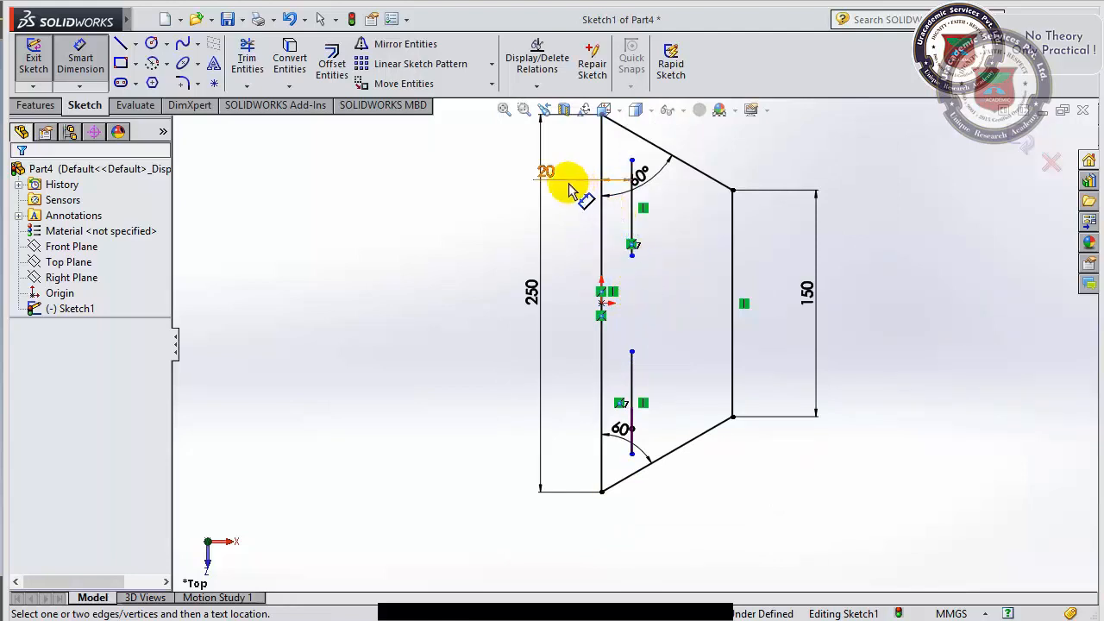
key("Escape")
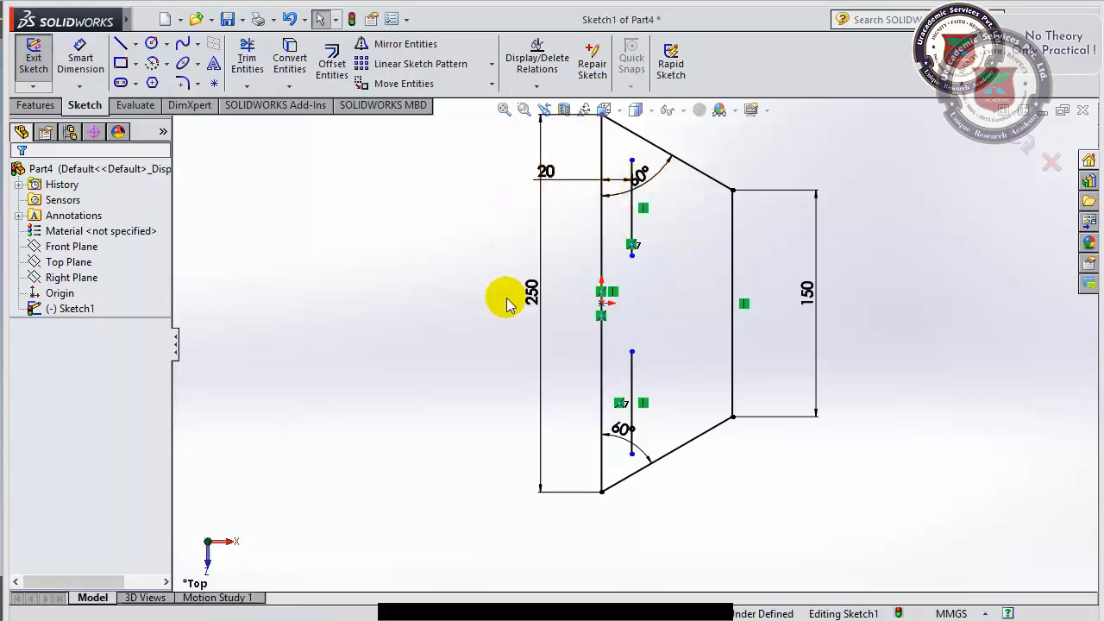
Consult the drawing in eDrawings, return to the SOLIDWORKS sketch and dimension the upper short vertical line's length as 60 mm.
key("alt+Tab")
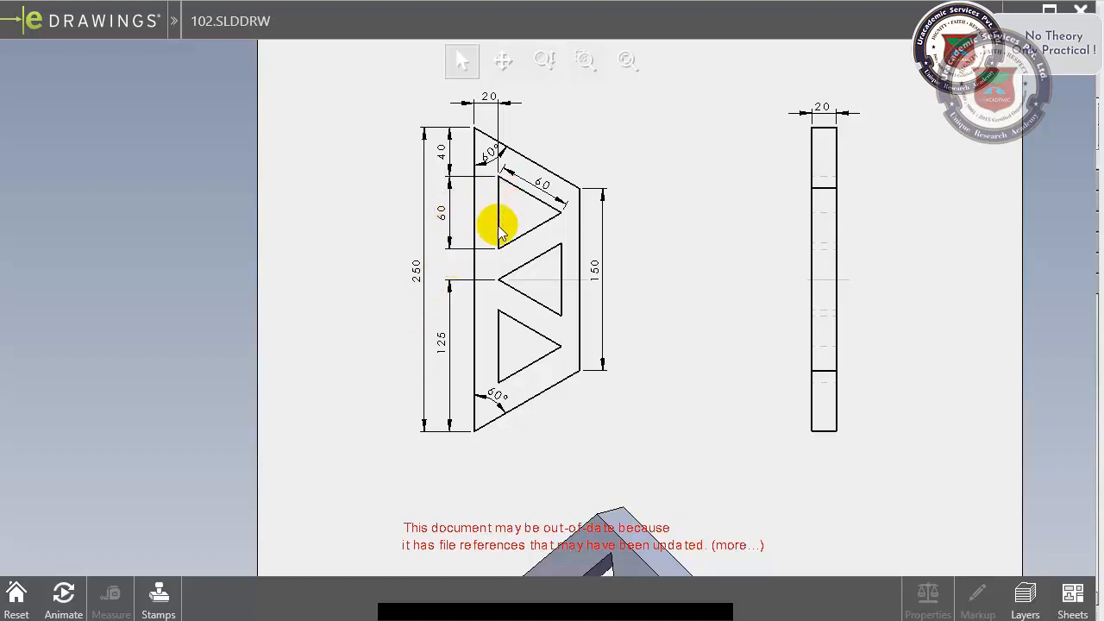
left_click(278, 615)
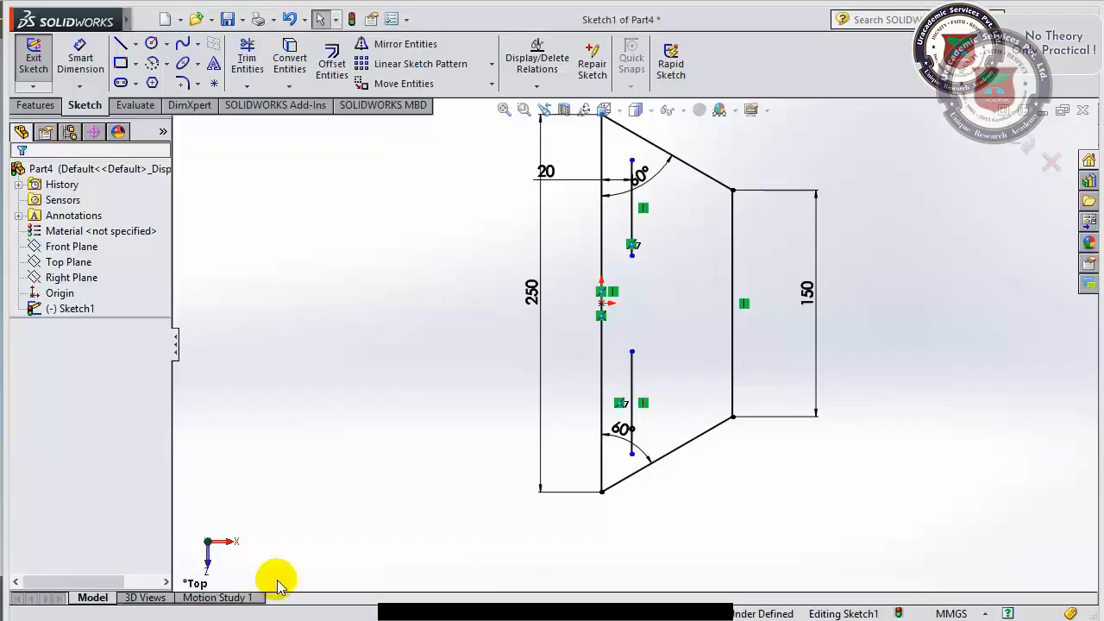
left_click(80, 60)
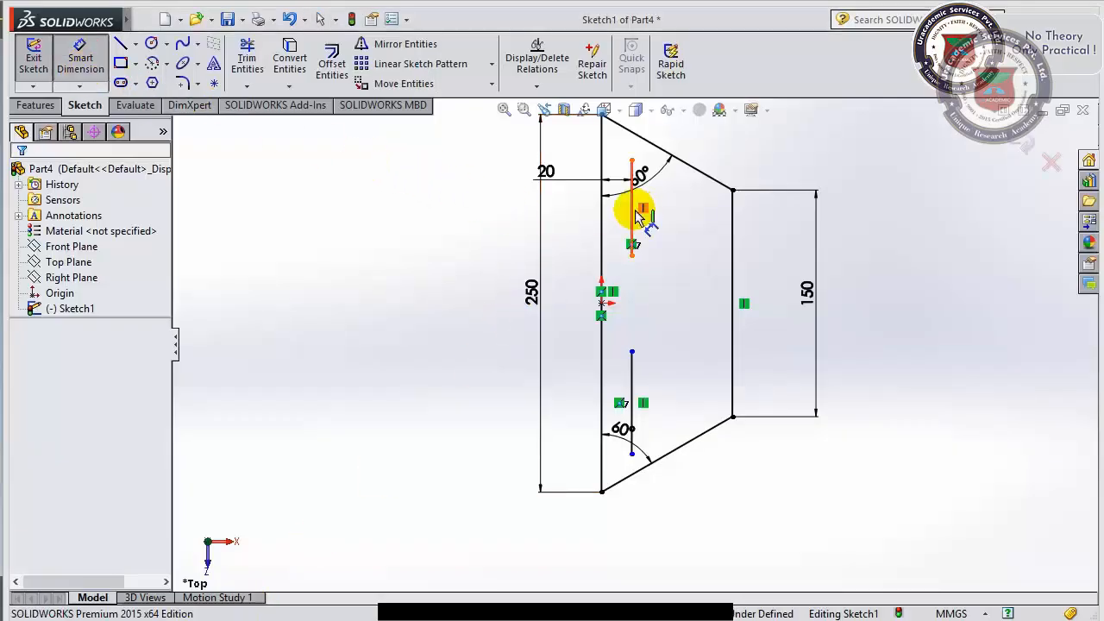
left_click(636, 217)
left_click(666, 222)
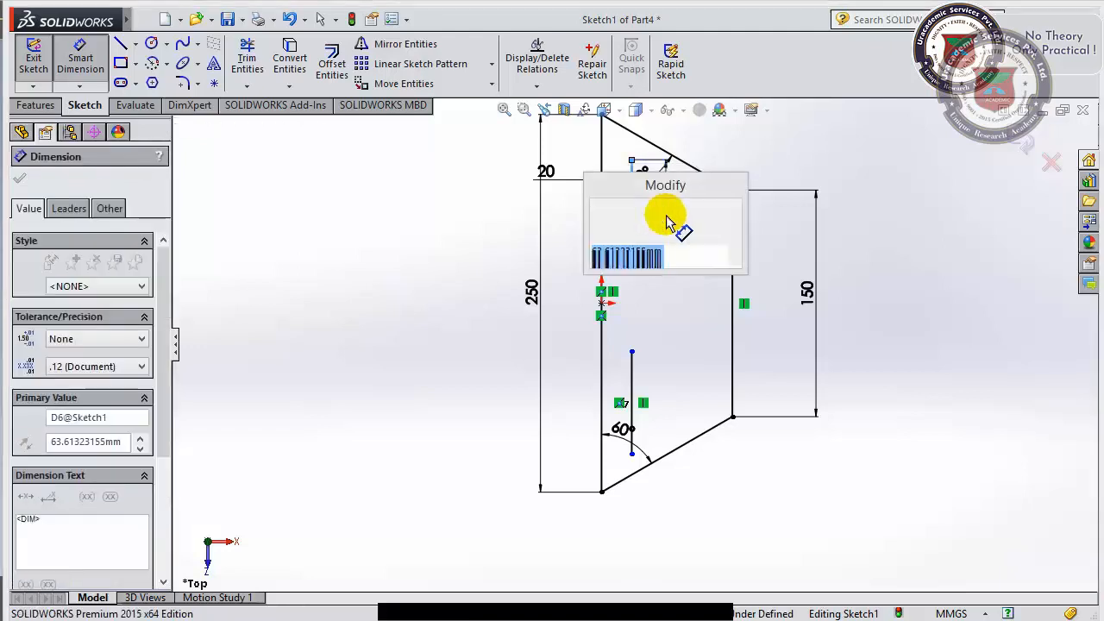
type("60")
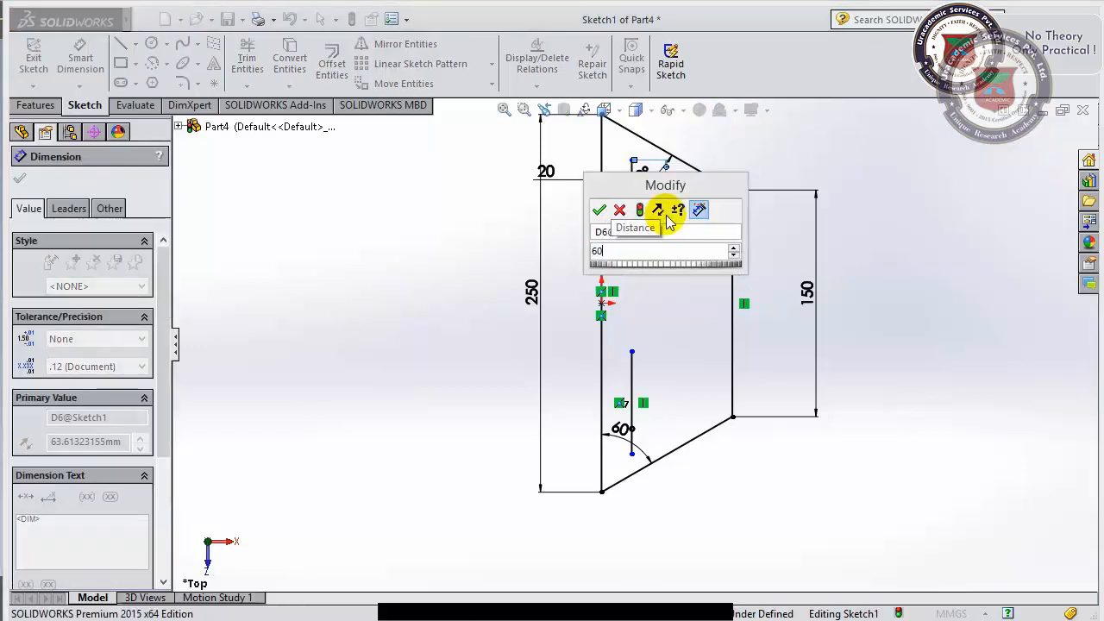
key("Return")
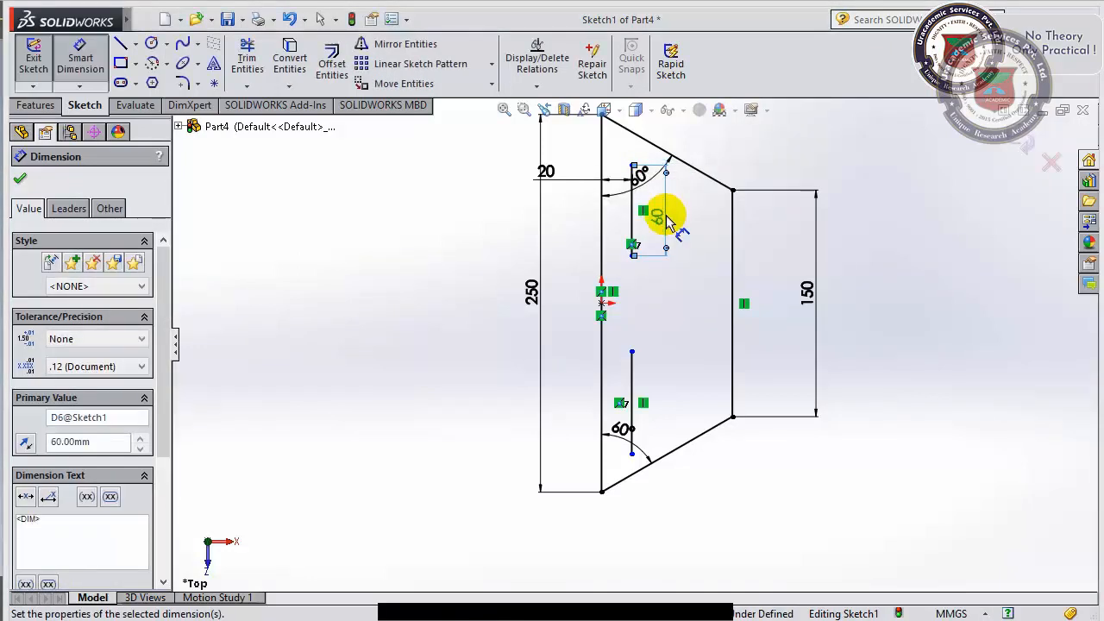
Dimension the lower short vertical line's length as 60 mm.
left_click(632, 397)
left_click(664, 406)
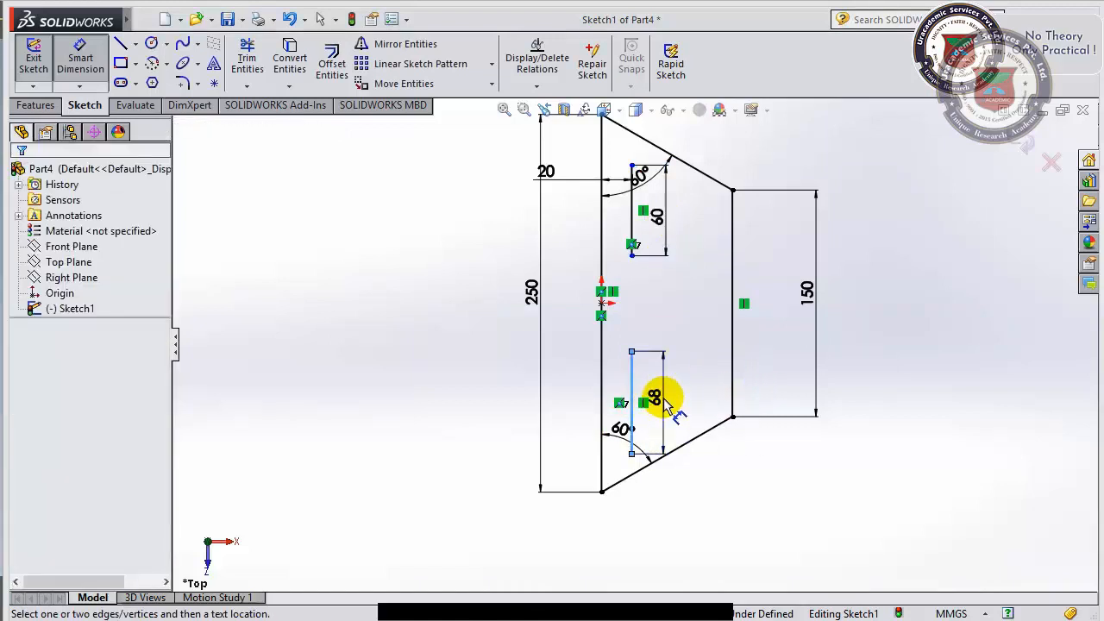
type("60")
key("Return")
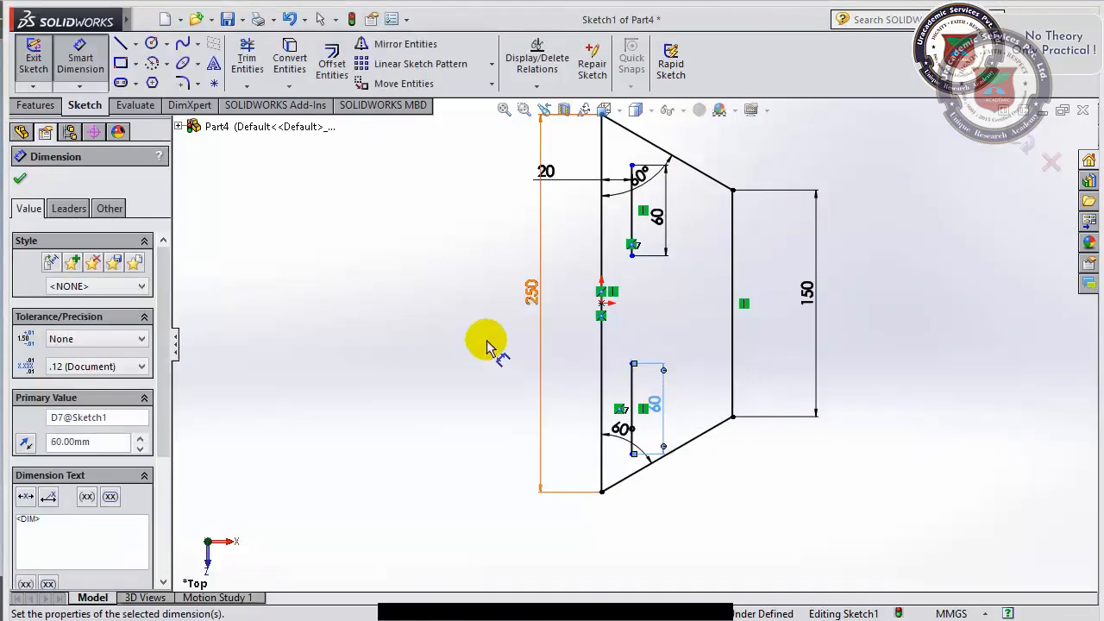
left_click(408, 325)
Close the upper triangle with two sloping lines from the vertical line's endpoints, meeting near the shorter vertical side, the lower one about 61 mm long.
scroll(626, 233, "down", 1)
scroll(638, 243, "down", 4)
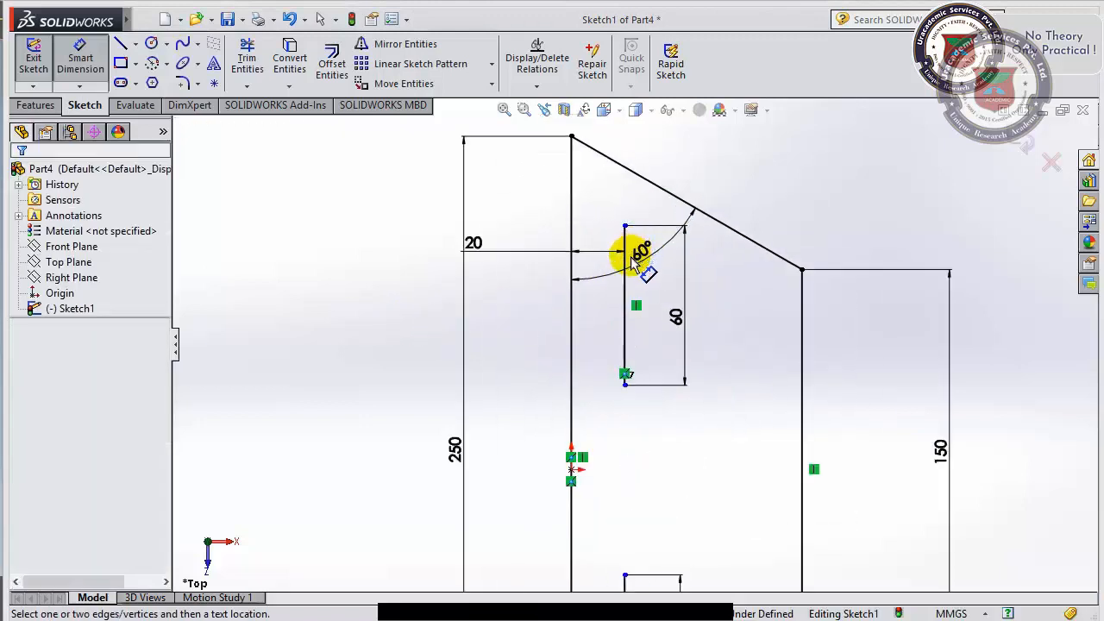
scroll(623, 298, "up", 3)
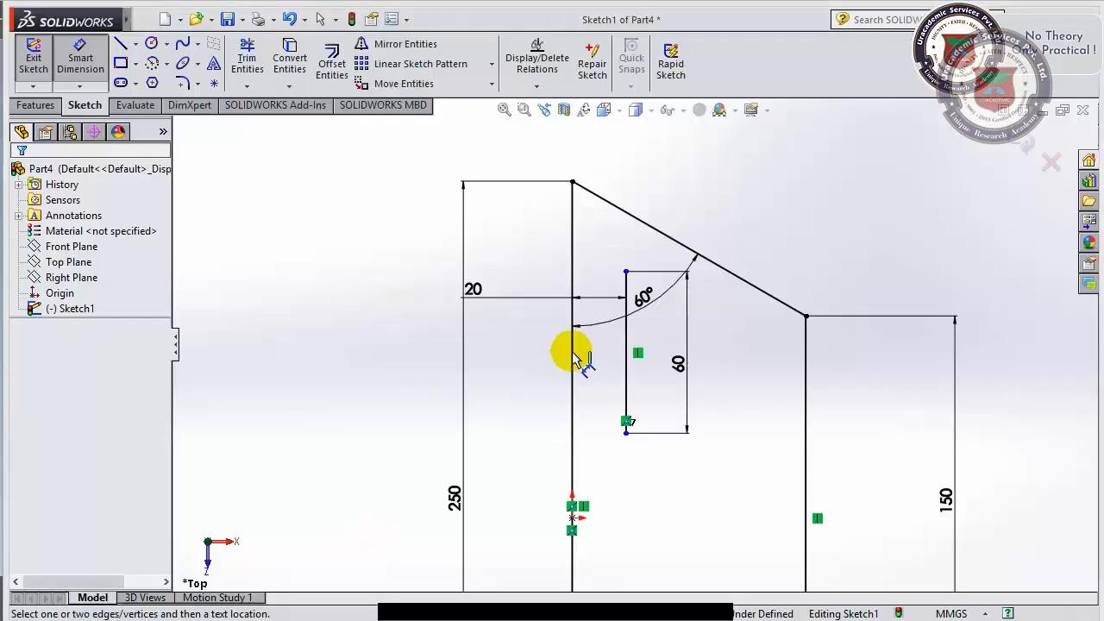
left_click(122, 44)
left_click(625, 272)
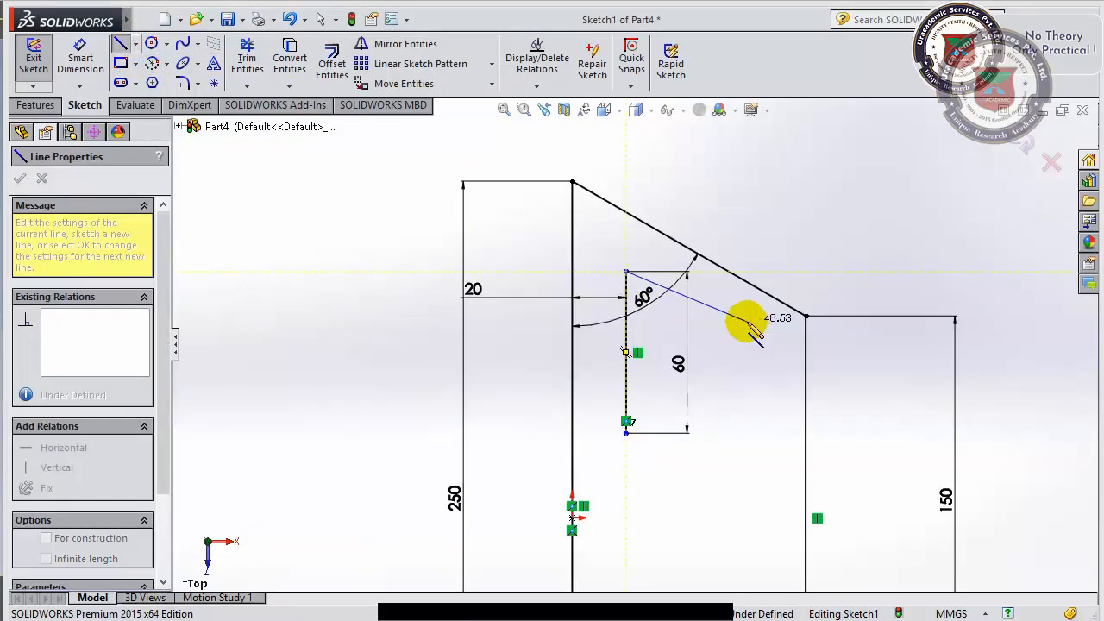
left_click(759, 338)
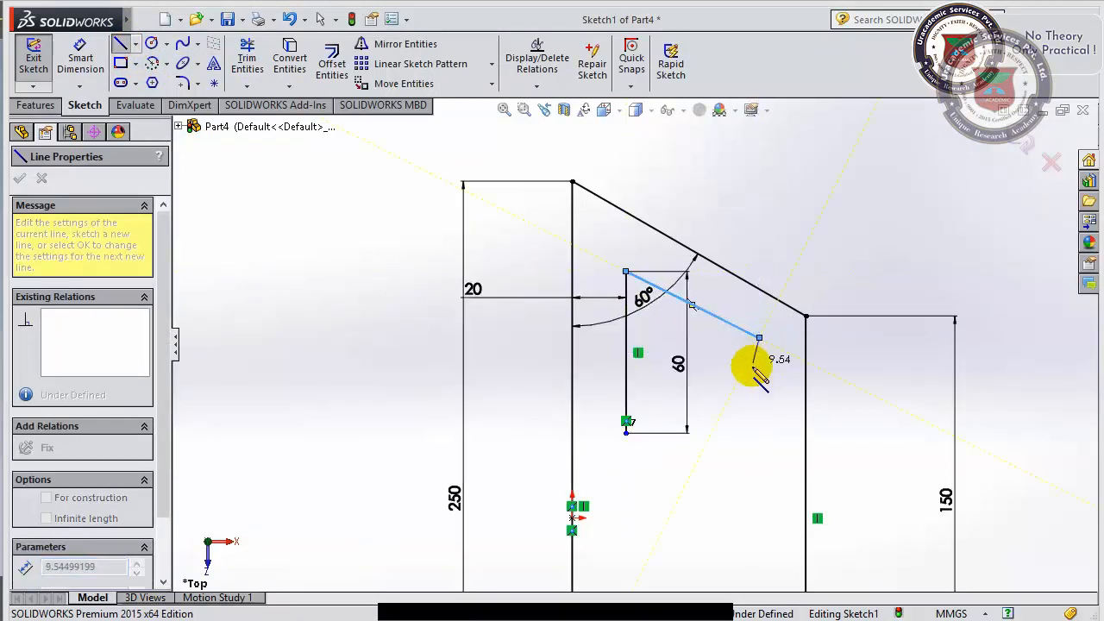
left_click(625, 432)
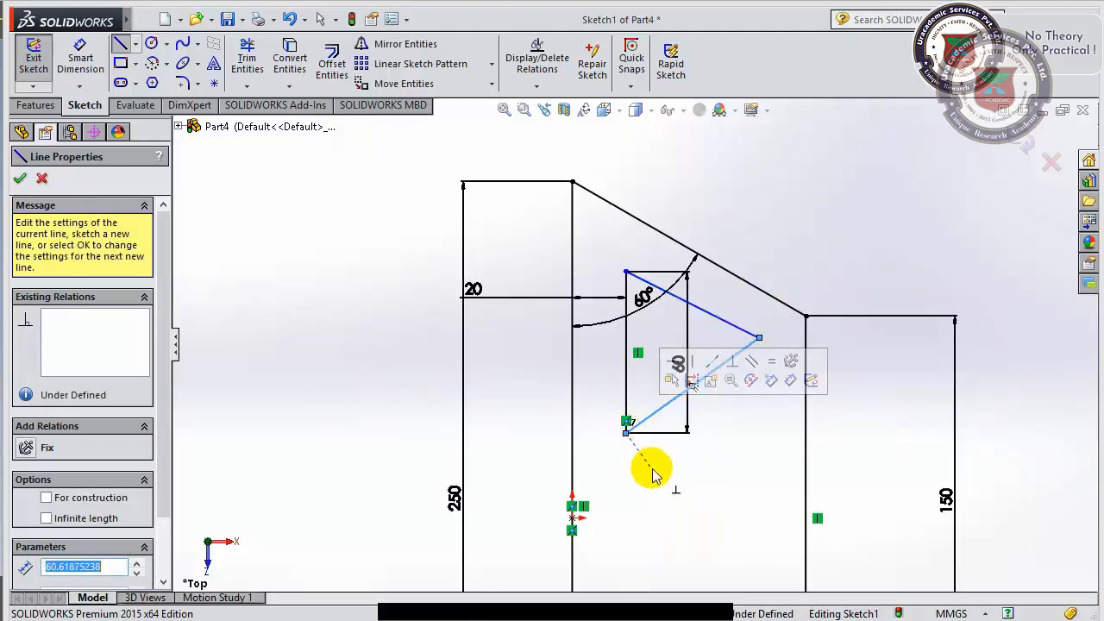
Close the lower triangle with two sloping lines from the vertical line's endpoints, about 58 mm and 56 mm long, meeting toward the shorter vertical side.
right_click(651, 533)
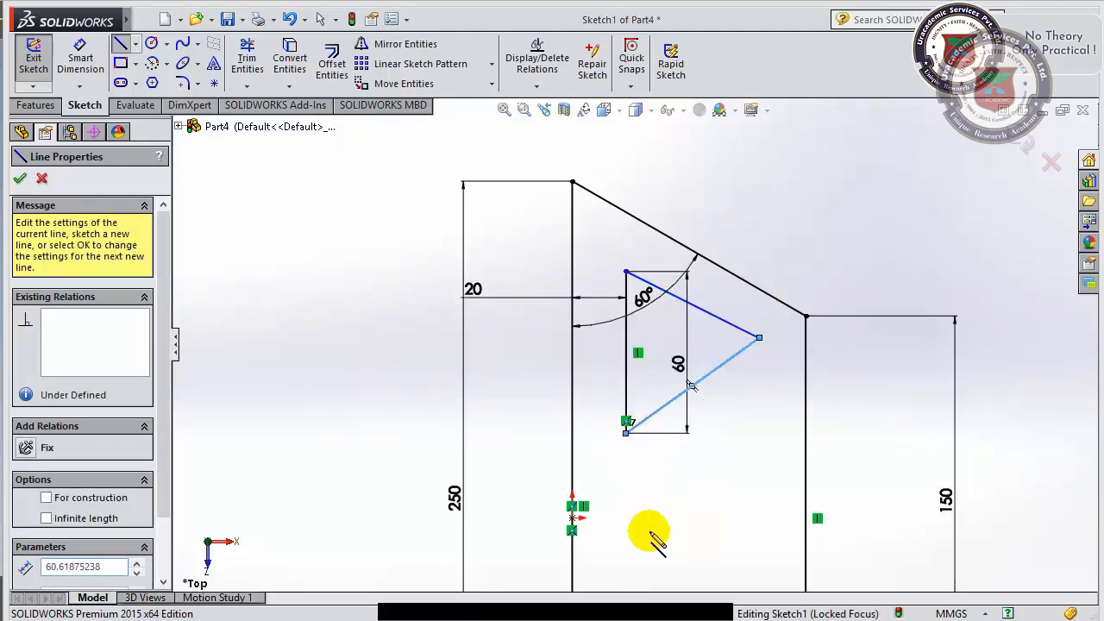
left_click(653, 533)
key("Escape")
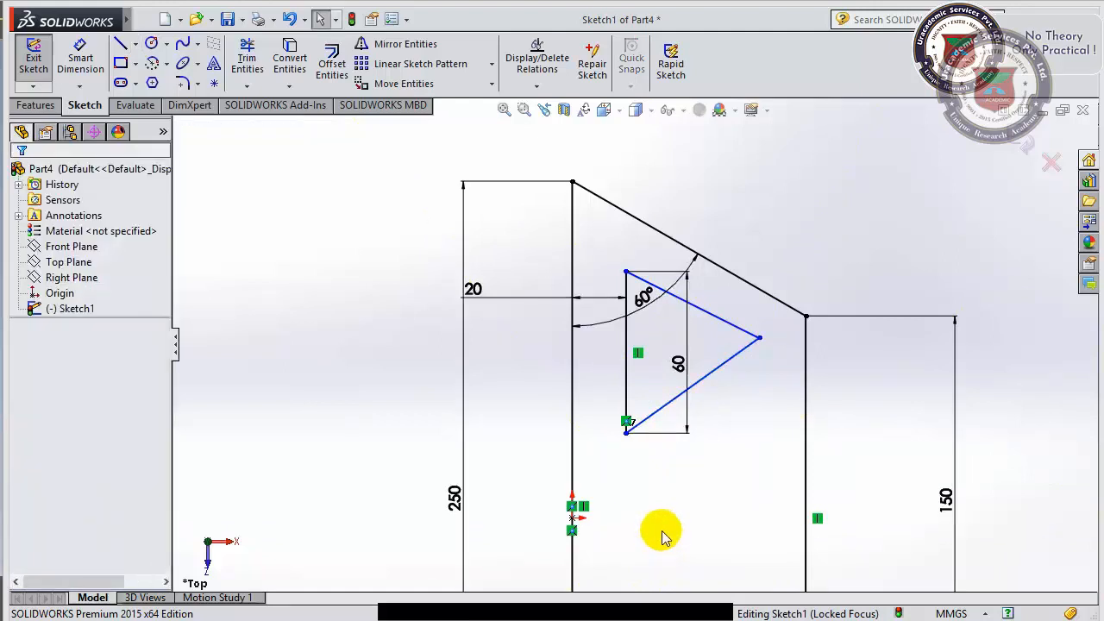
scroll(661, 530, "up", 3)
scroll(649, 492, "down", 5)
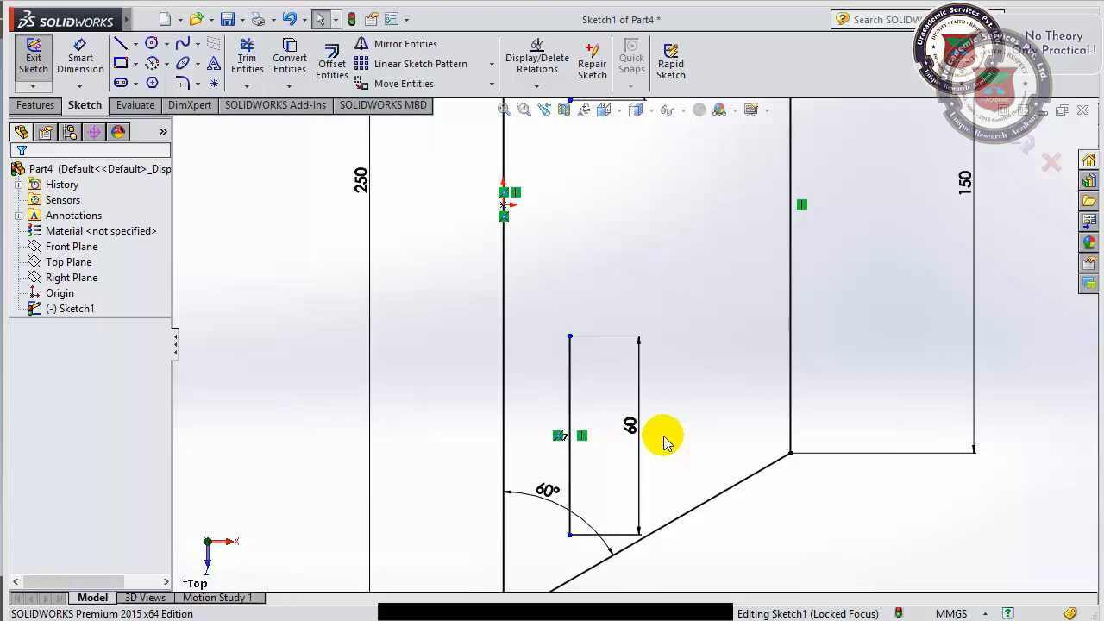
key("l")
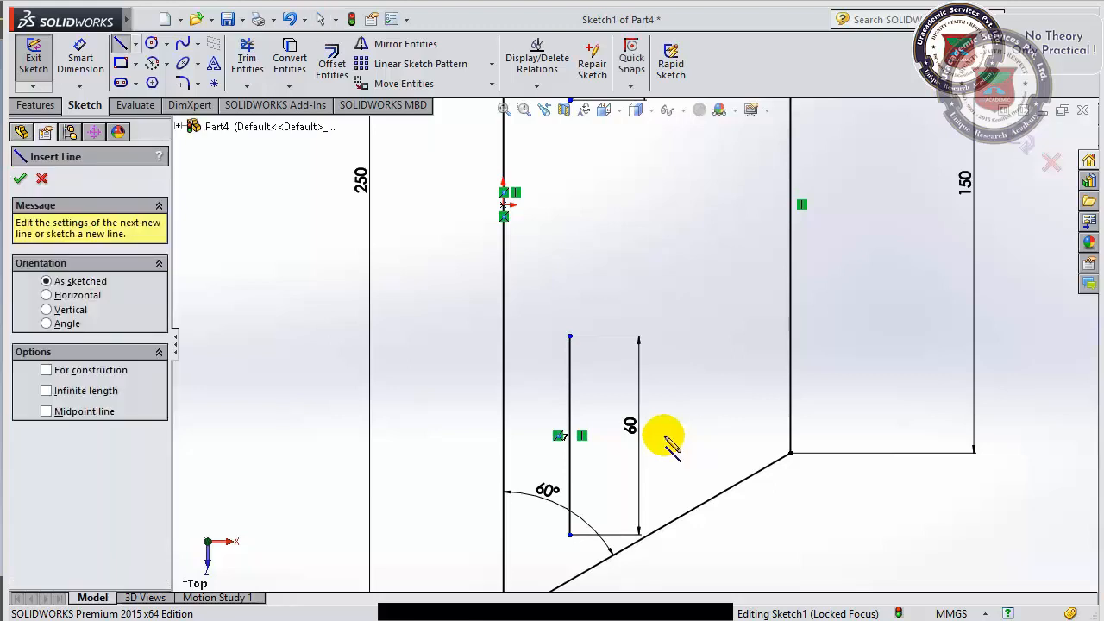
left_click(569, 536)
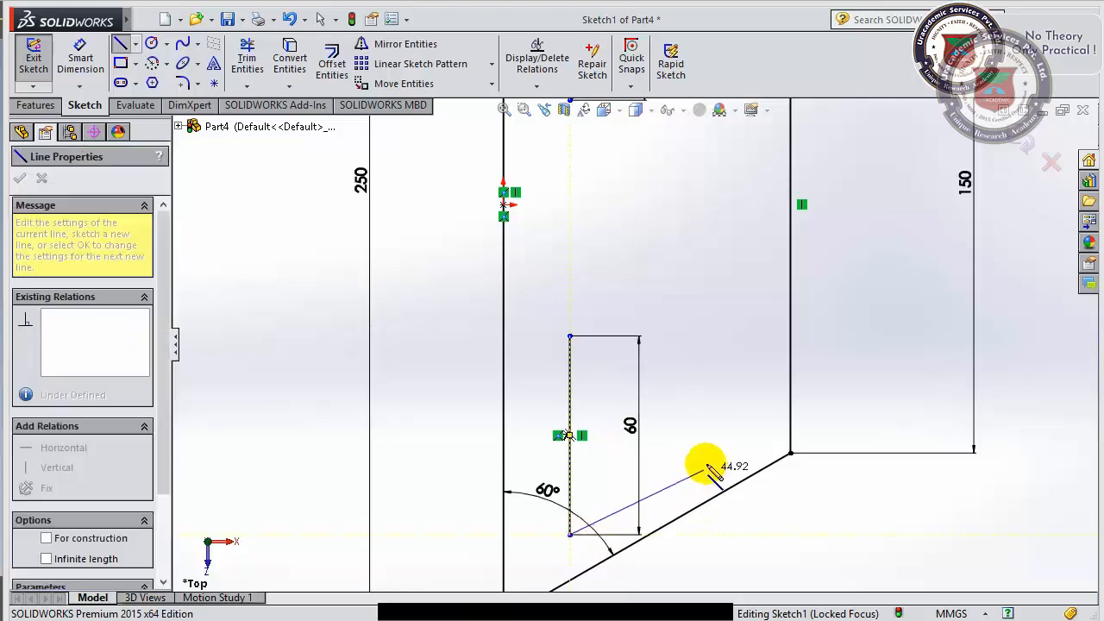
left_click(731, 426)
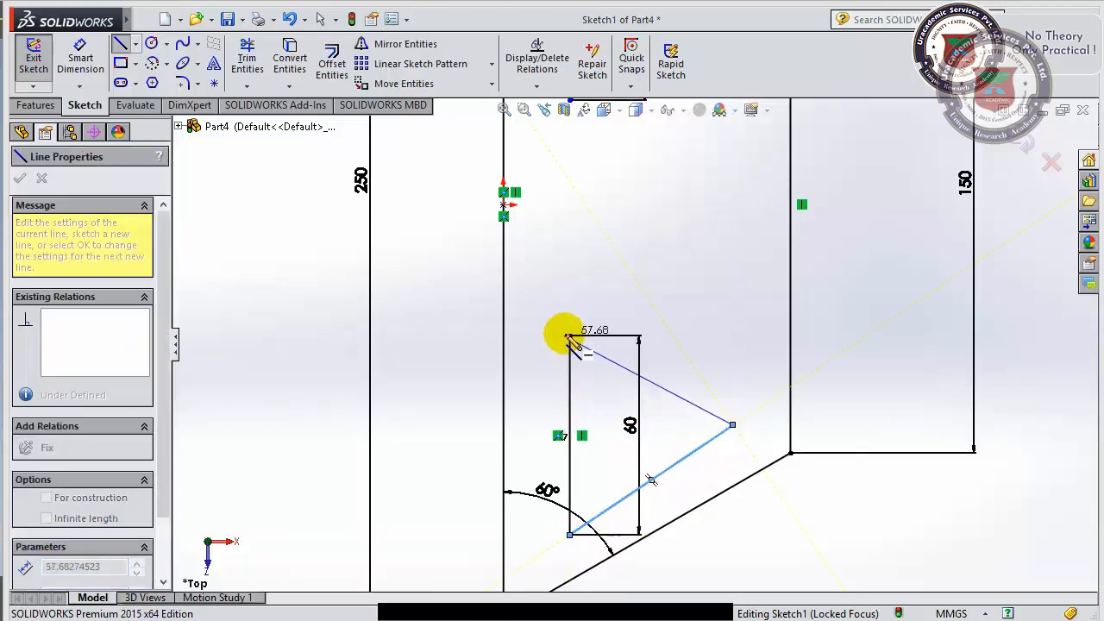
left_click(569, 337)
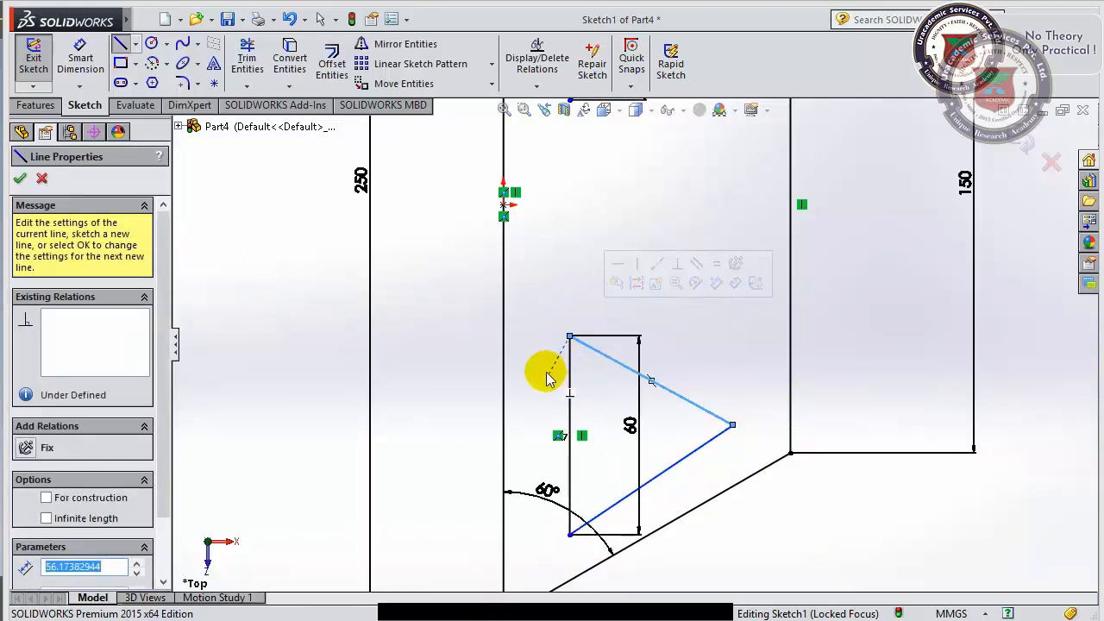
double_click(554, 310)
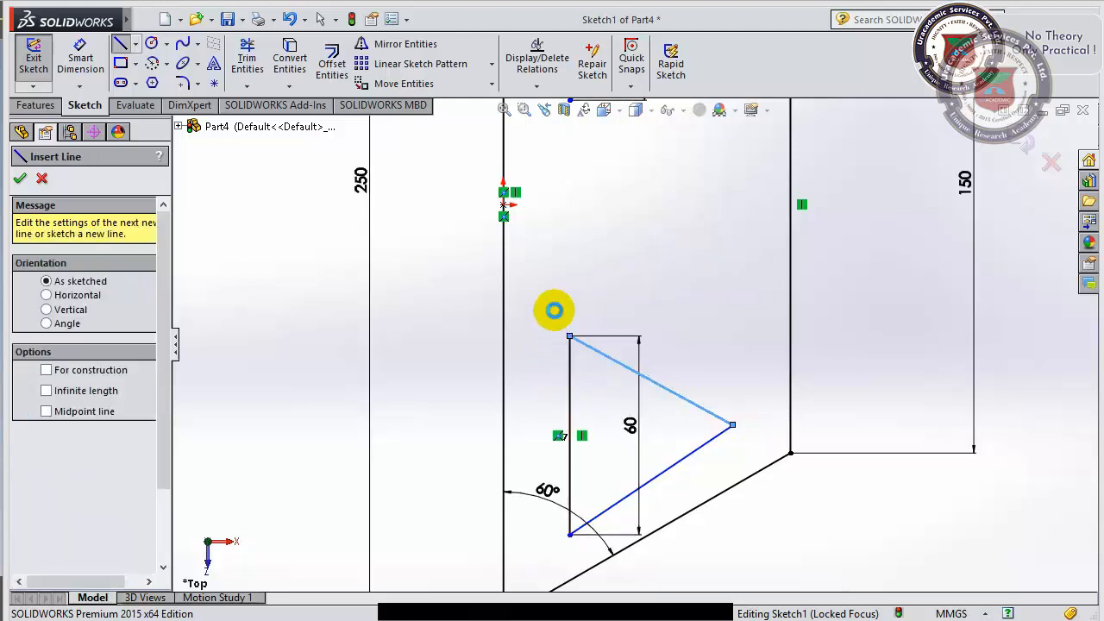
key("Escape")
Dimension the upper sloping side of the upper triangle as 60 mm.
scroll(592, 301, "up", 5)
scroll(626, 246, "up", 1)
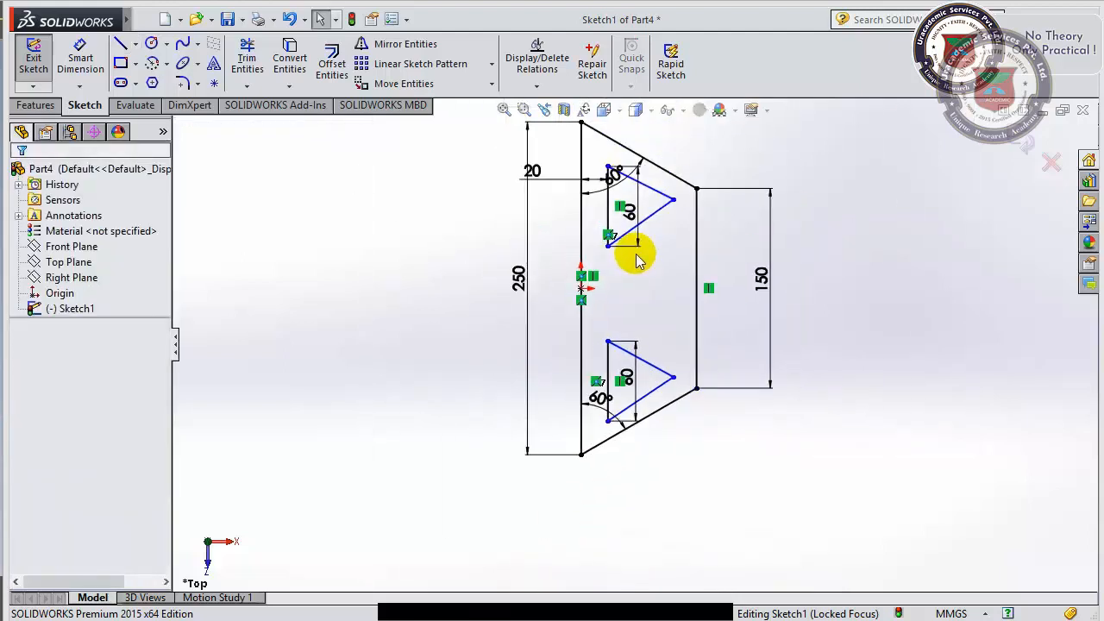
scroll(636, 261, "down", 4)
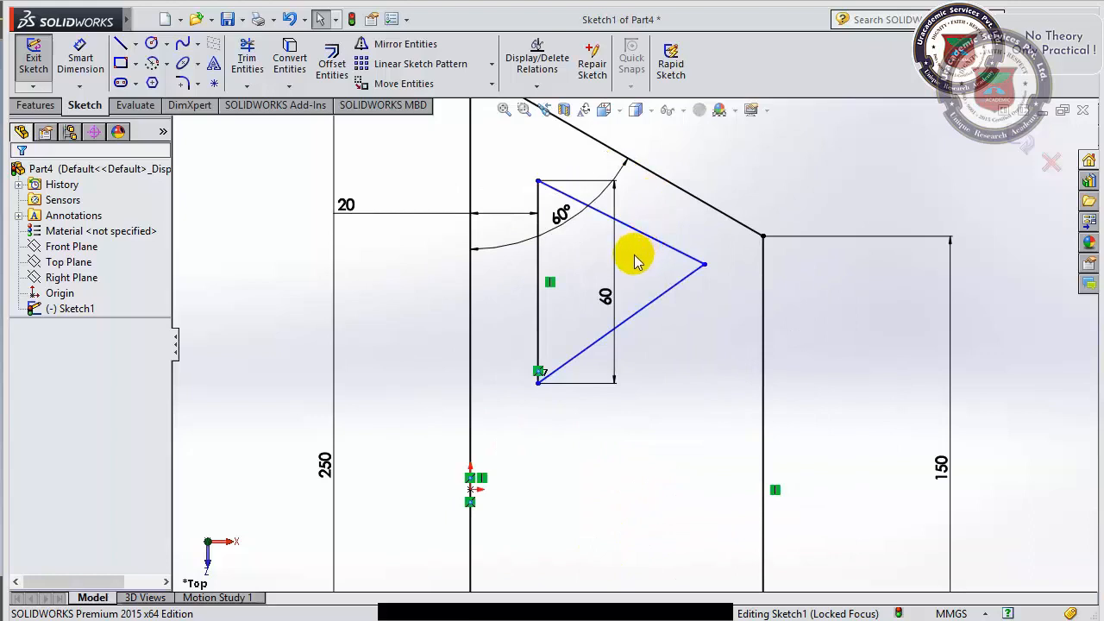
scroll(635, 313, "up", 1)
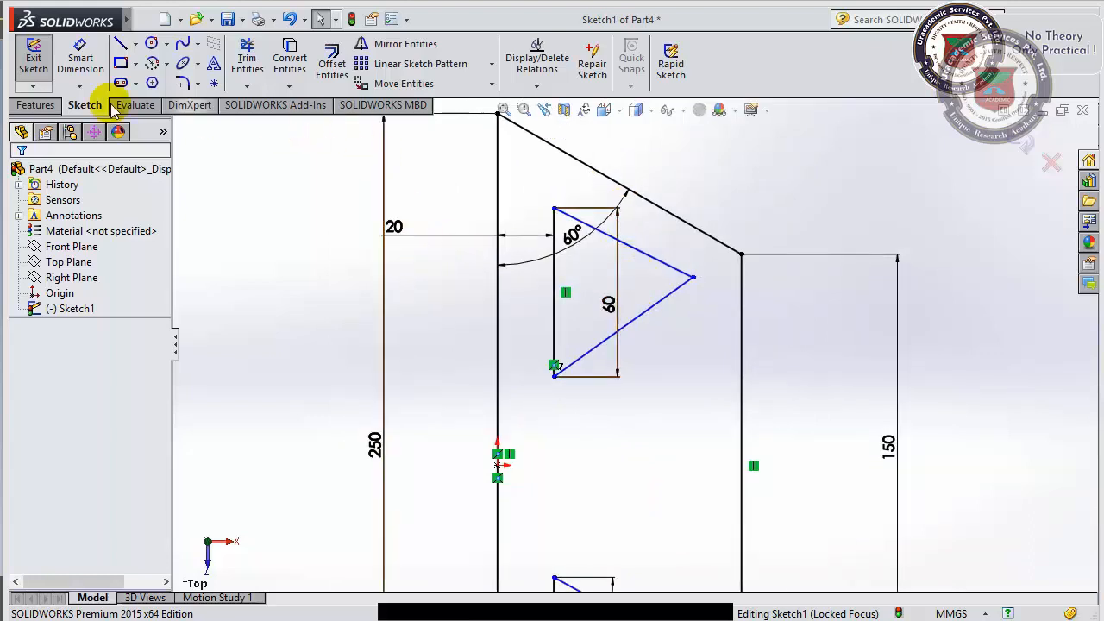
left_click(86, 57)
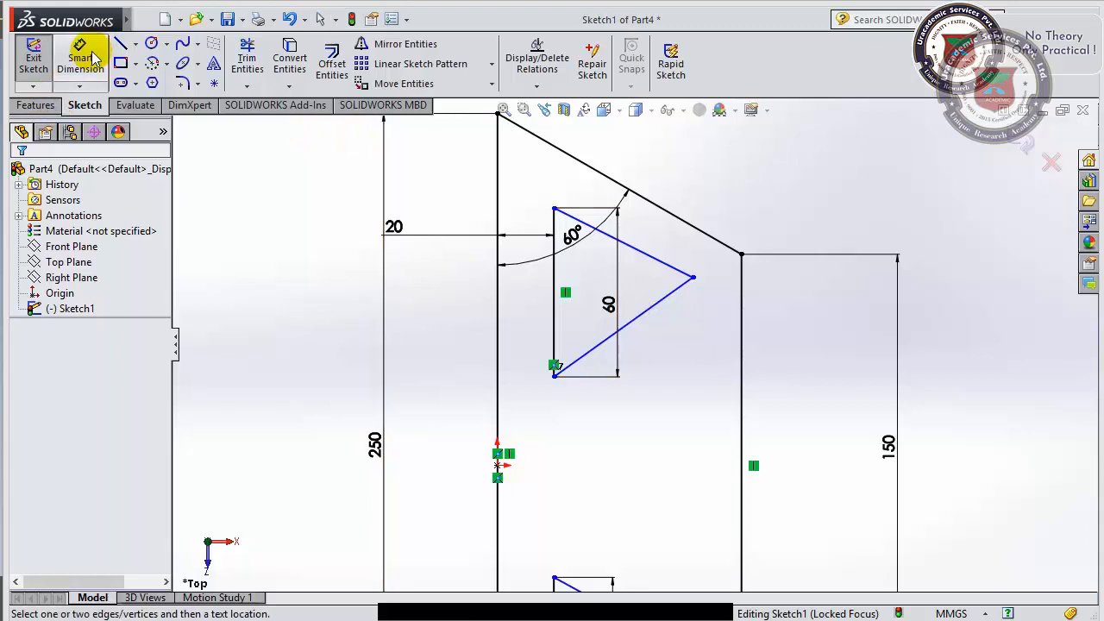
left_click(622, 247)
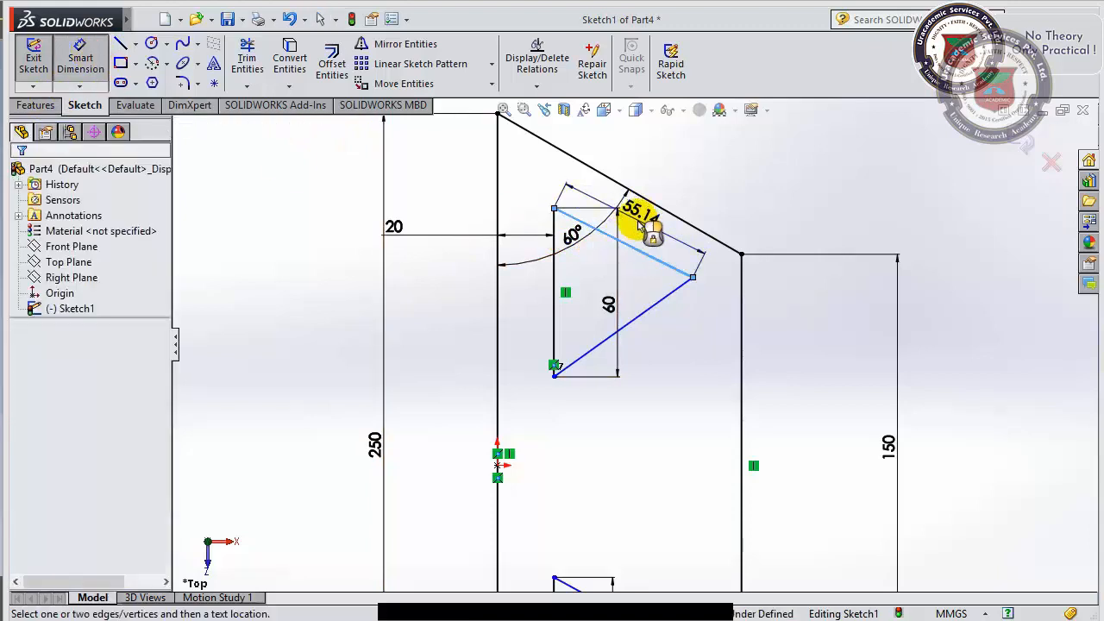
left_click(640, 222)
type("60")
key("Return")
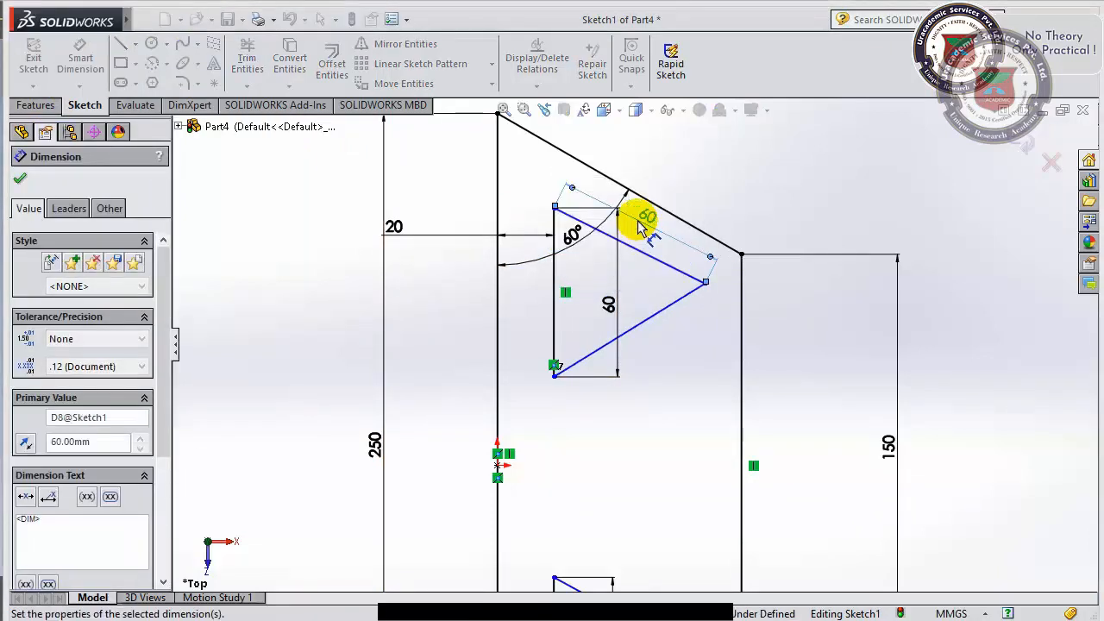
left_click(662, 381)
Dimension the lower sloping side of the upper triangle as 60 mm.
left_click(635, 326)
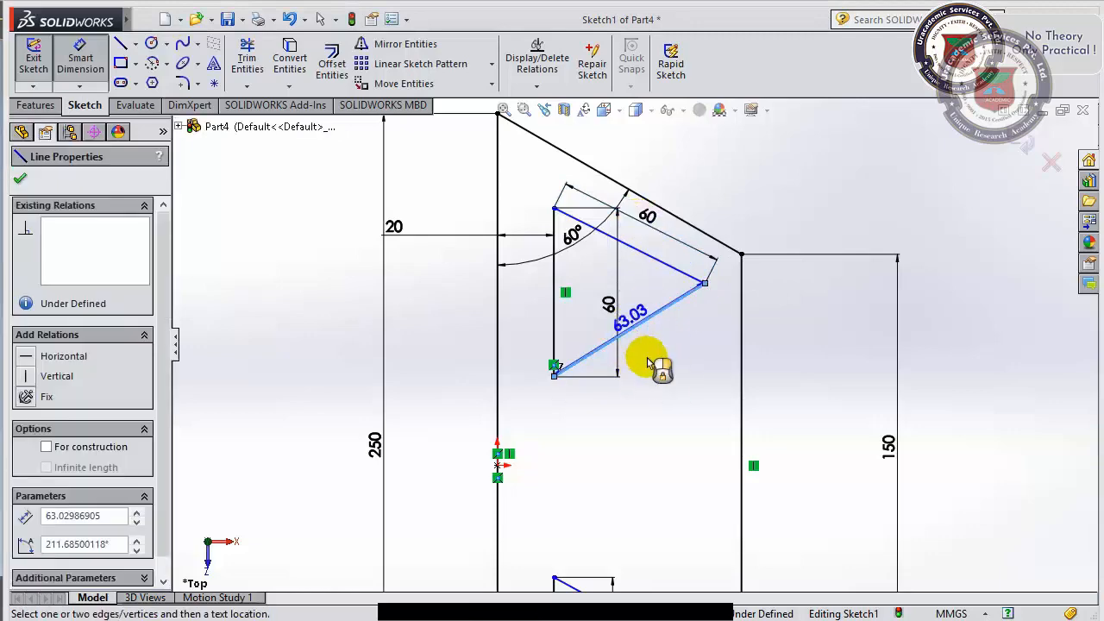
left_click(648, 362)
type("60")
key("Return")
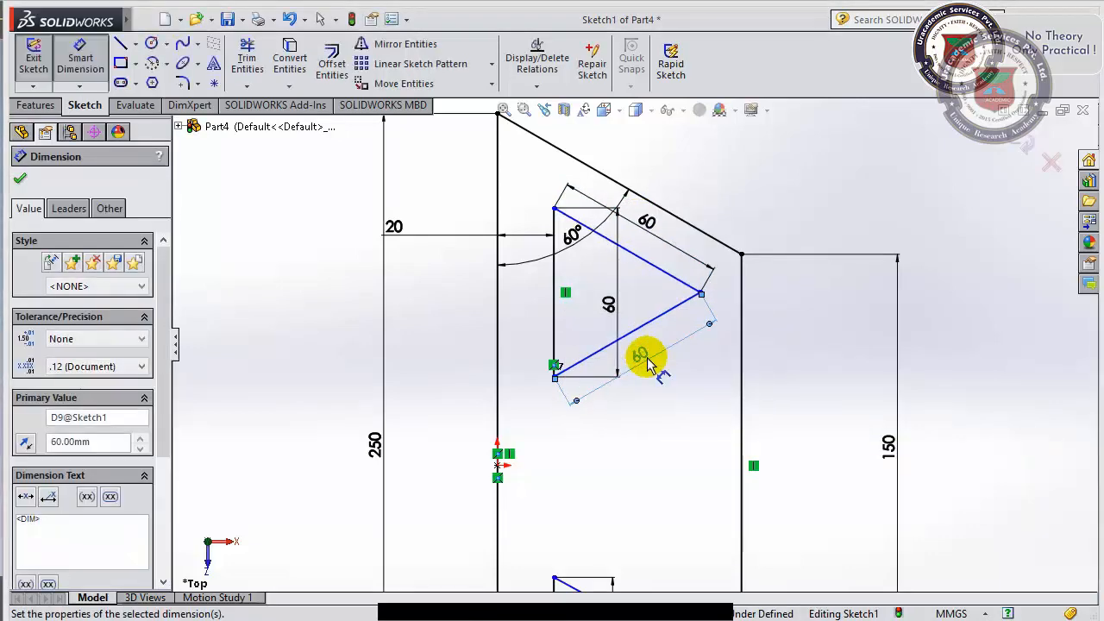
left_click(698, 436)
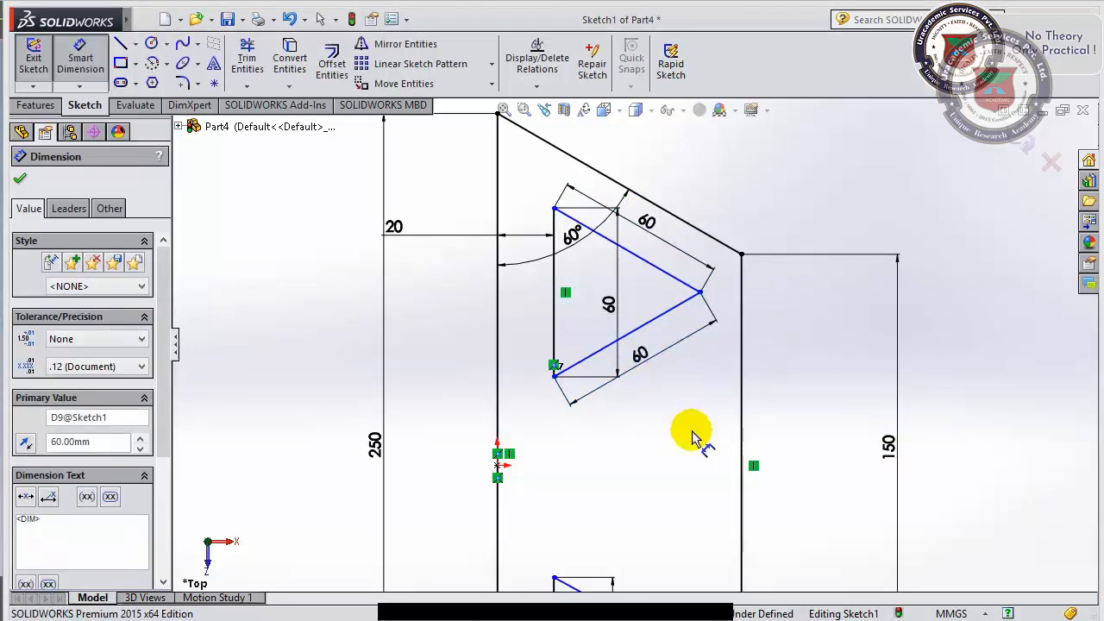
Replace that length dimension with a 60° angle dimension between the upper triangle's vertical side and its upper sloping side.
left_click(639, 360)
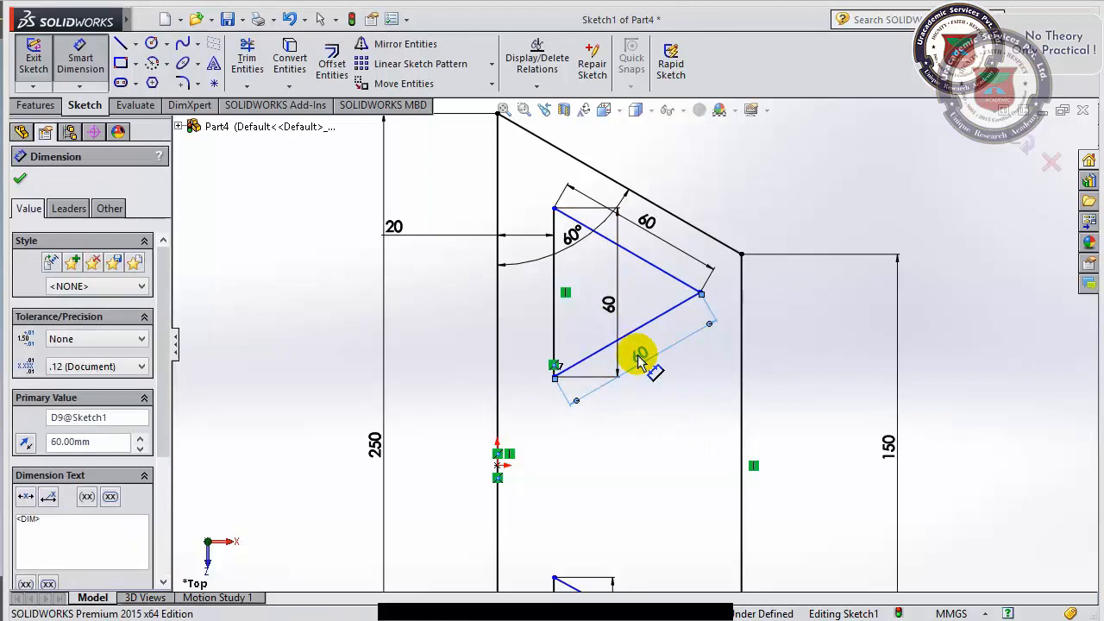
key("Delete")
scroll(574, 250, "down", 3)
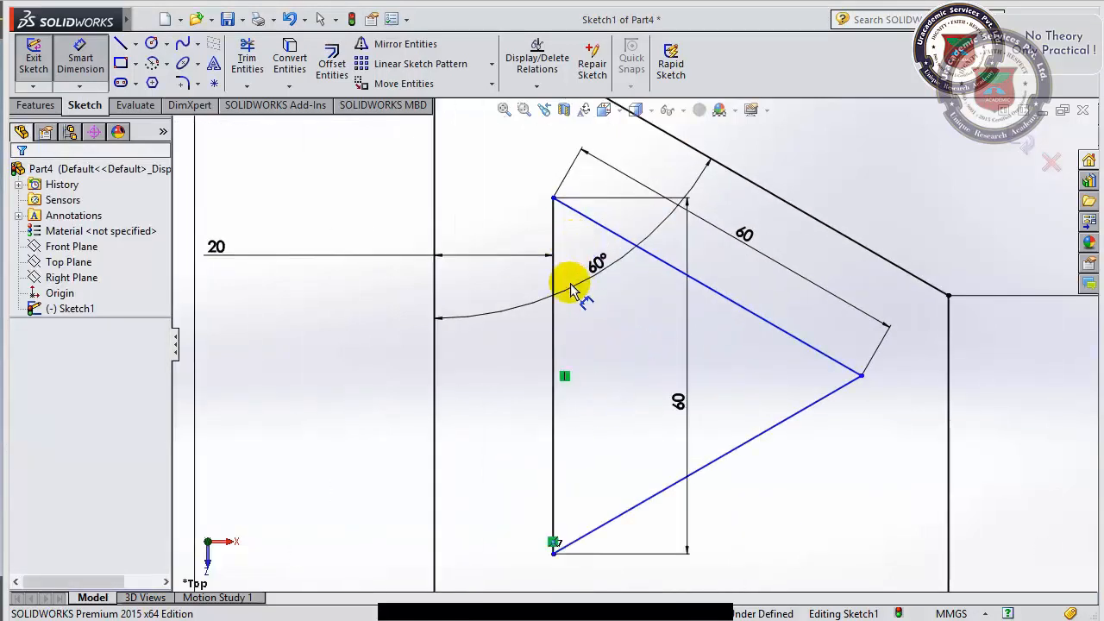
left_click(556, 285)
left_click(604, 228)
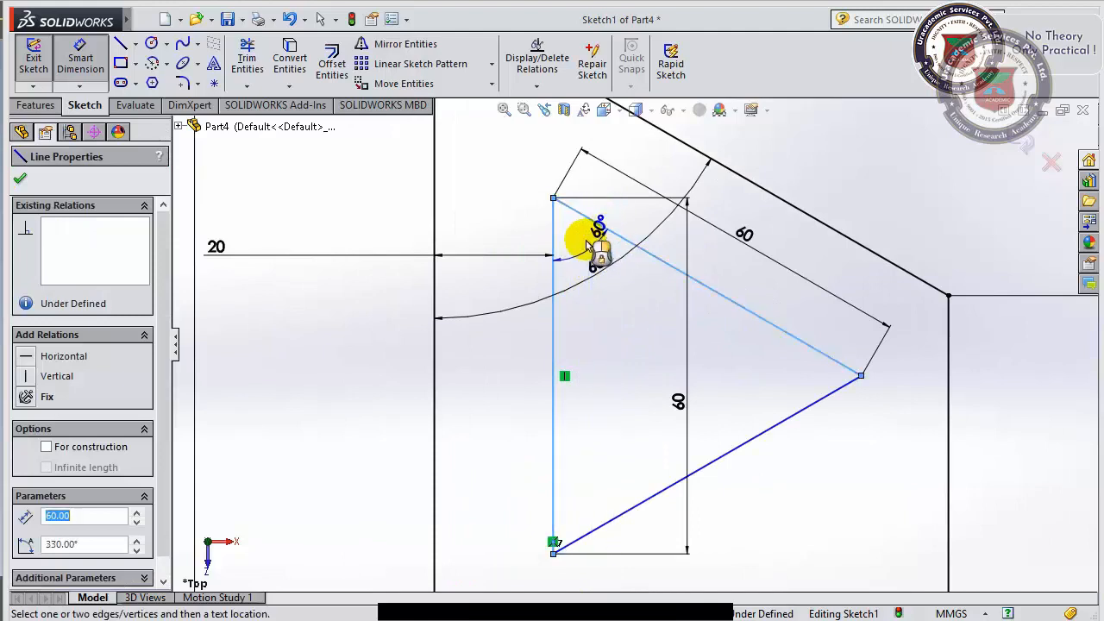
left_click(576, 250)
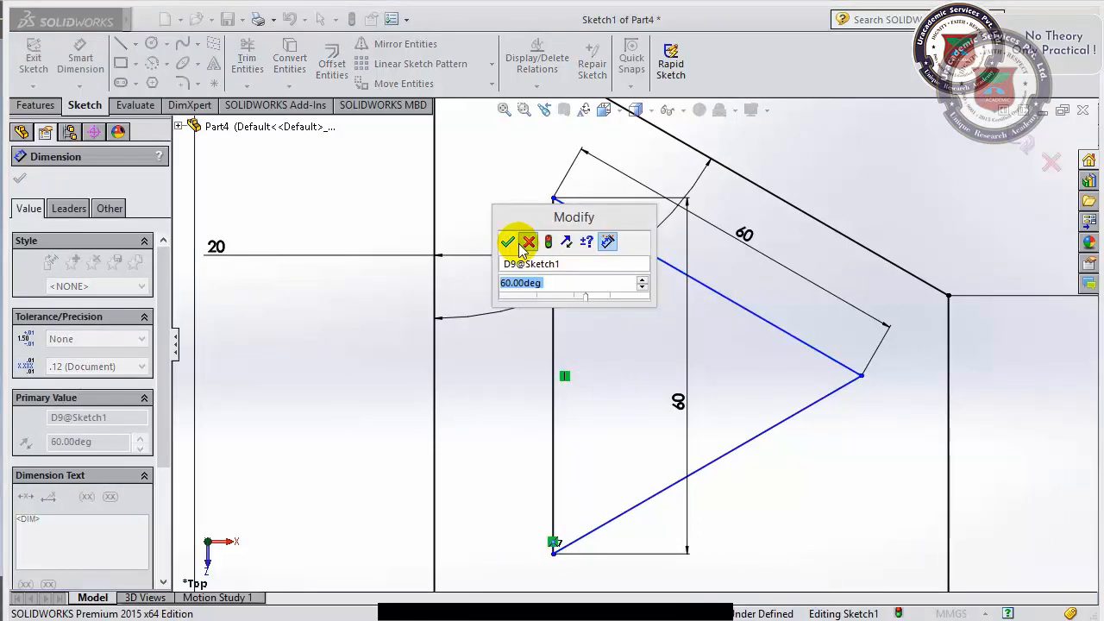
left_click(516, 244)
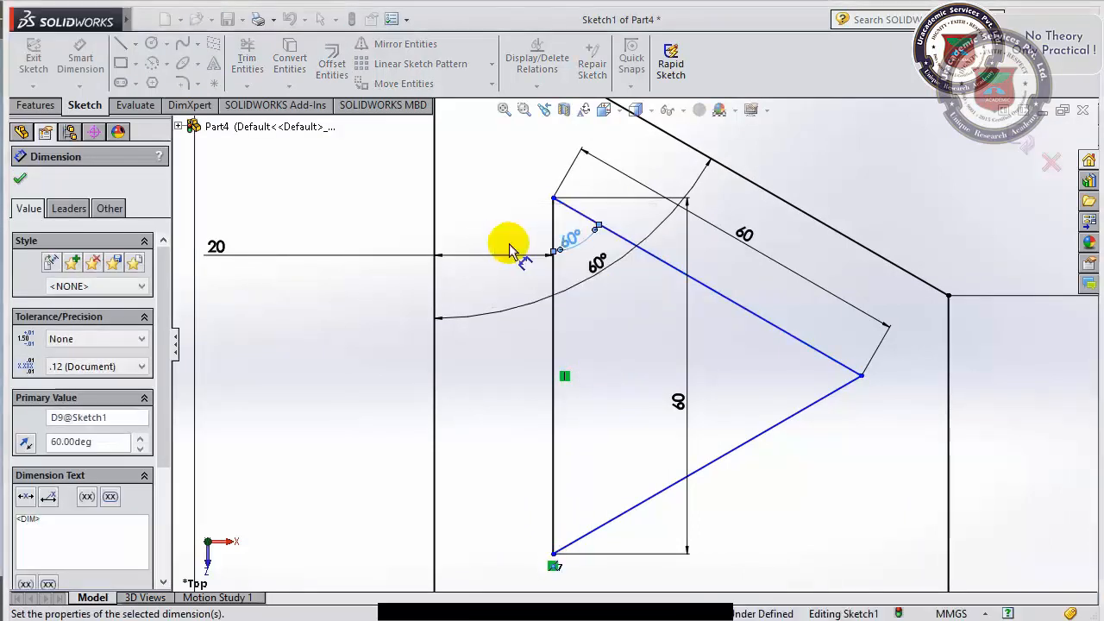
left_click(601, 349)
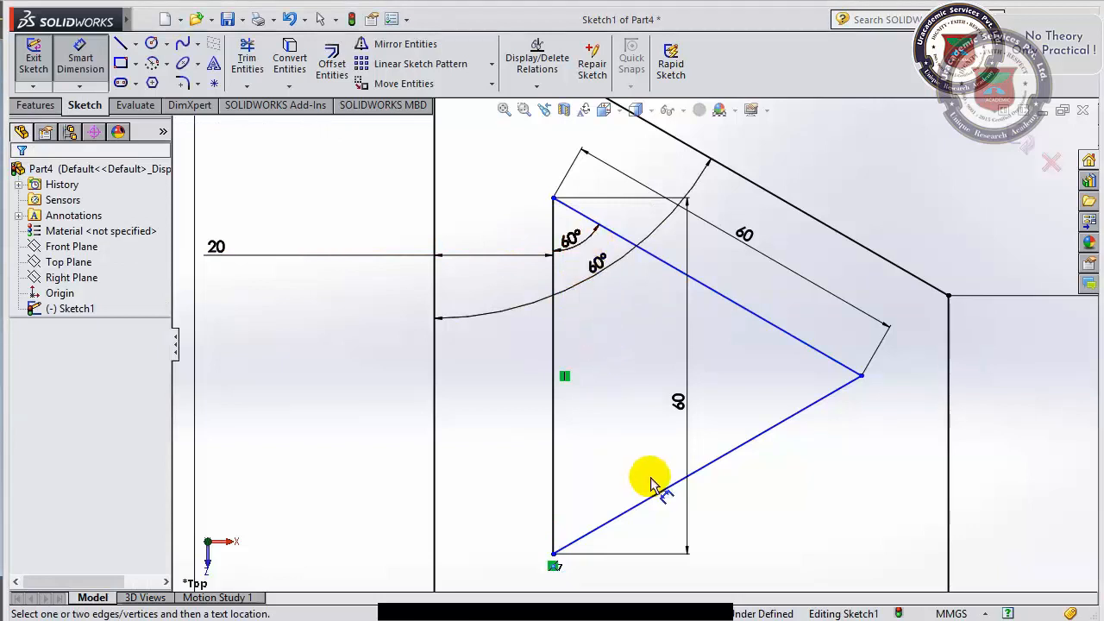
Cancel a length dimension on the upper triangle's lower sloping side and delete the triangle's 60° angle dimension.
left_click(733, 450)
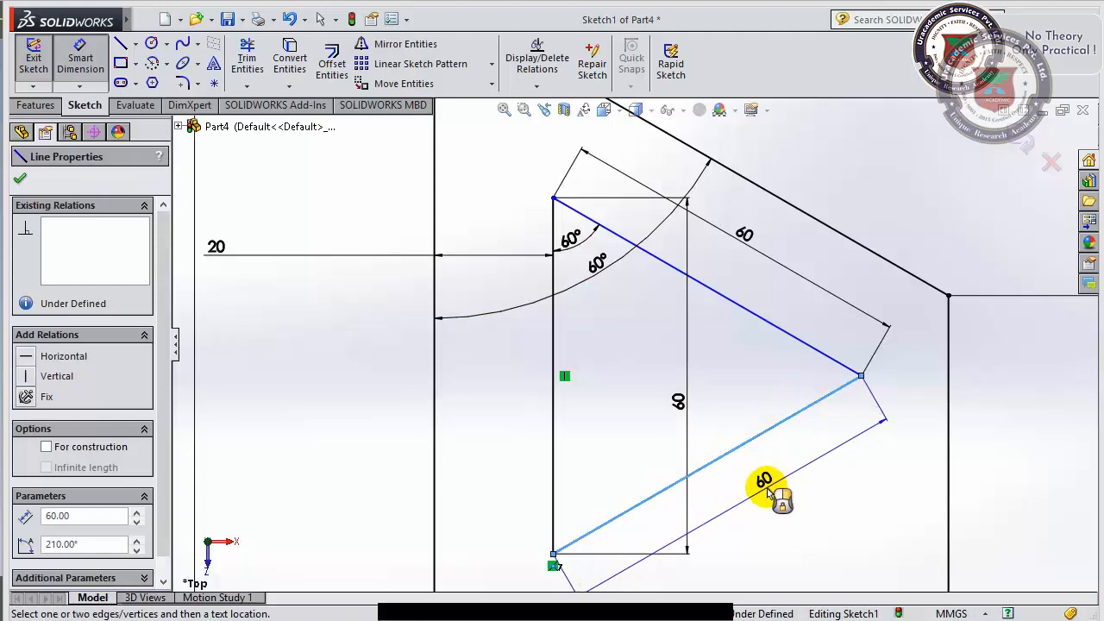
key("Escape")
scroll(777, 478, "up", 2)
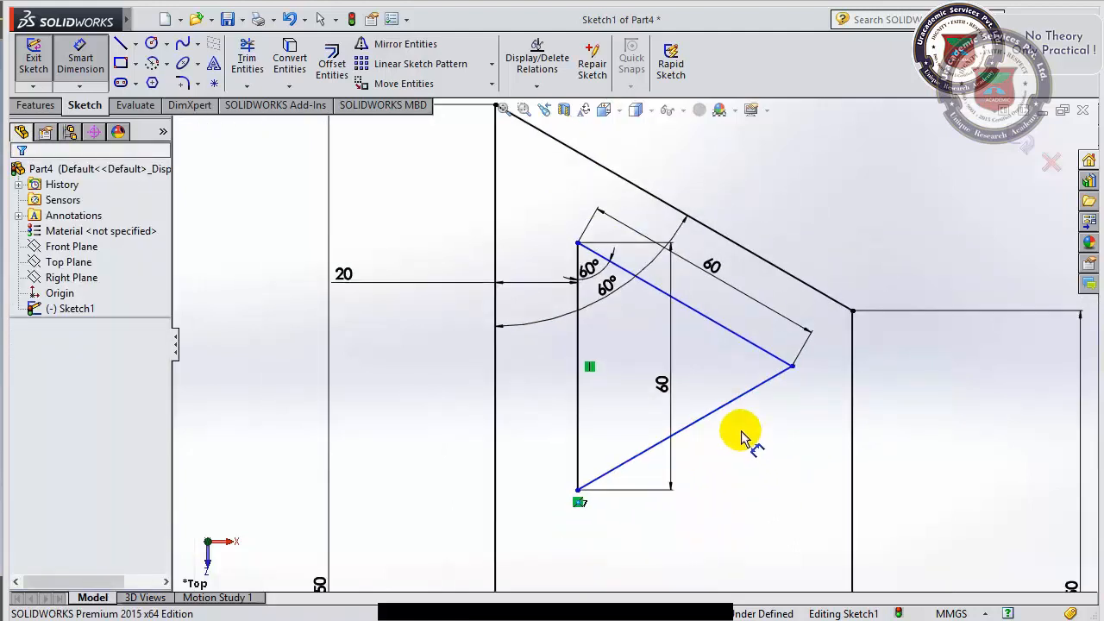
left_click(582, 274)
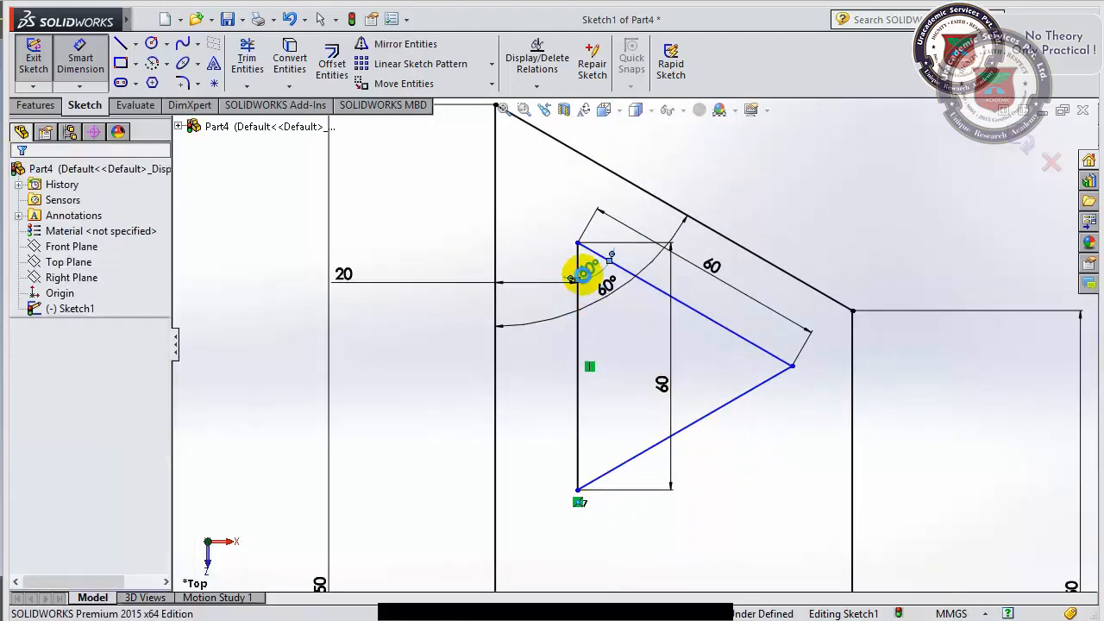
Add a 60 mm length dimension to the upper triangle's lower sloping side.
left_click(675, 442)
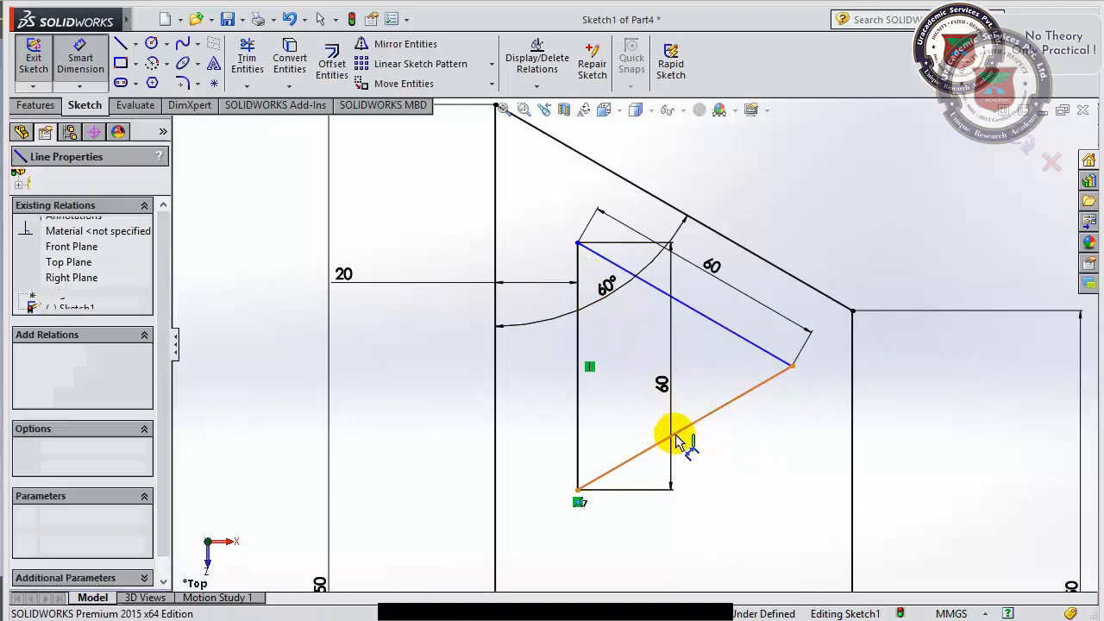
left_click(715, 463)
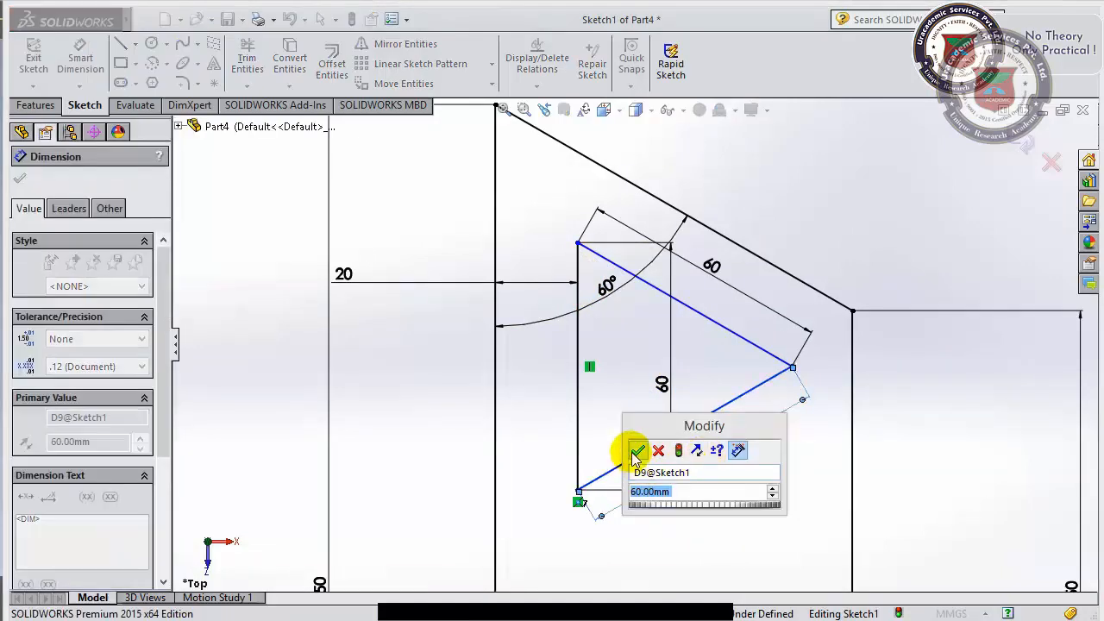
left_click(638, 451)
left_click(533, 498)
Dimension the upper sloping side of the lower triangle as 60 mm.
scroll(552, 479, "up", 3)
scroll(586, 474, "up", 3)
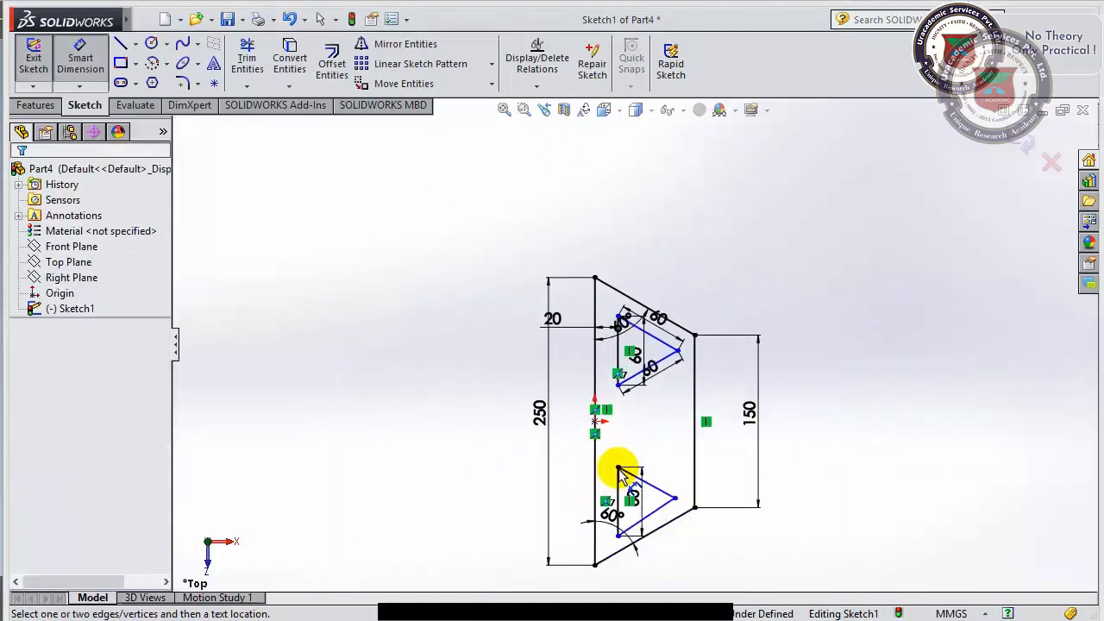
scroll(656, 461, "down", 3)
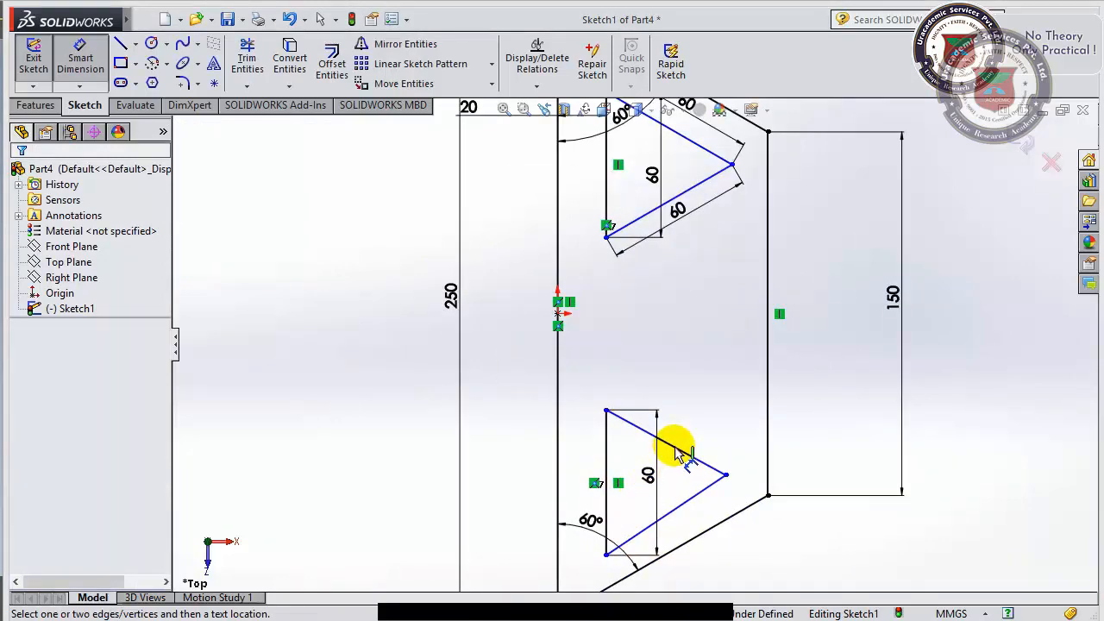
left_click(681, 453)
left_click(695, 422)
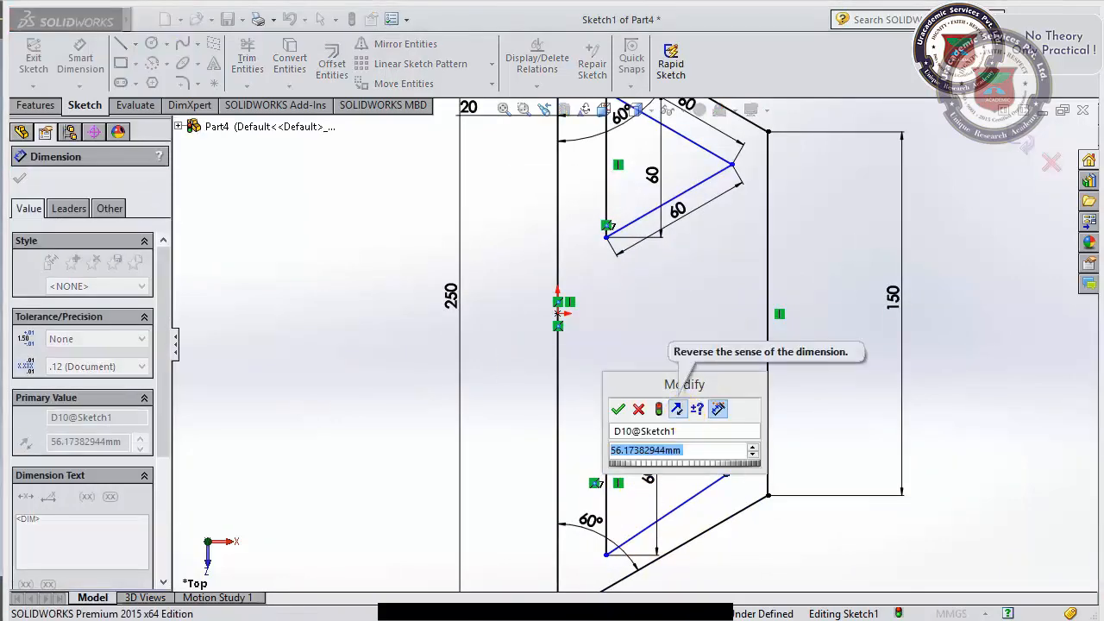
type("60")
key("Return")
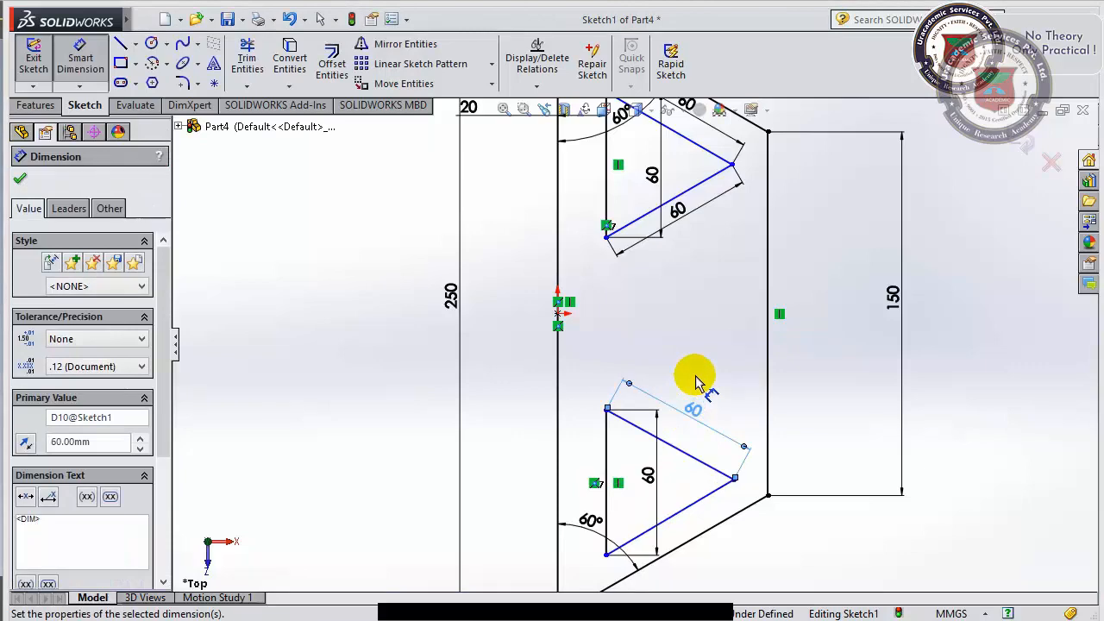
left_click(696, 382)
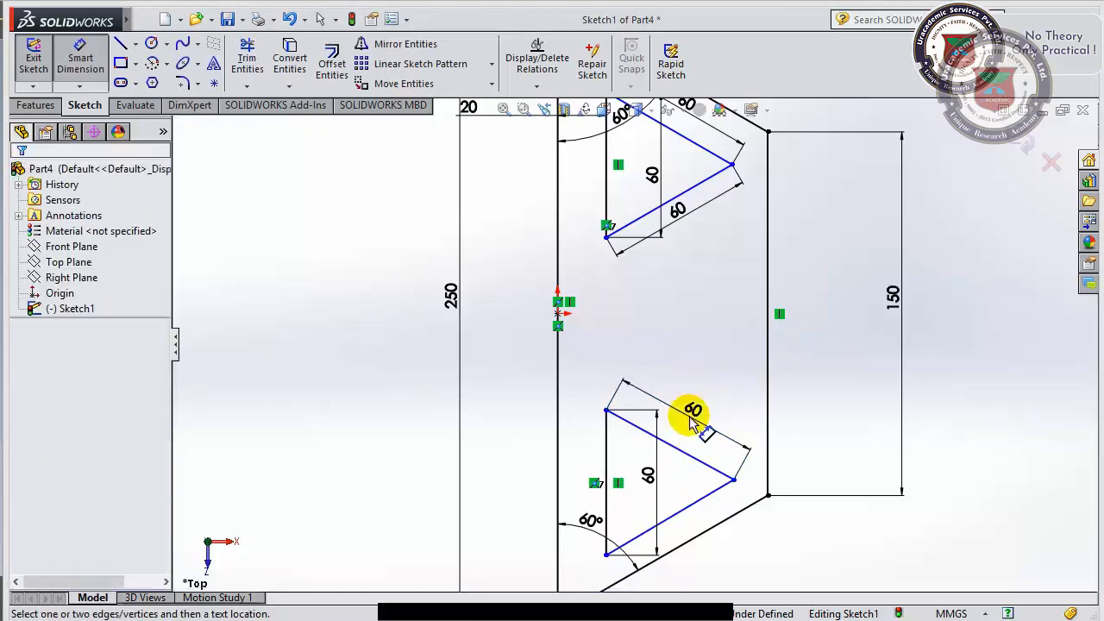
Dimension the lower sloping side of the lower triangle as 60 mm.
left_click(681, 518)
left_click(696, 523)
type("6")
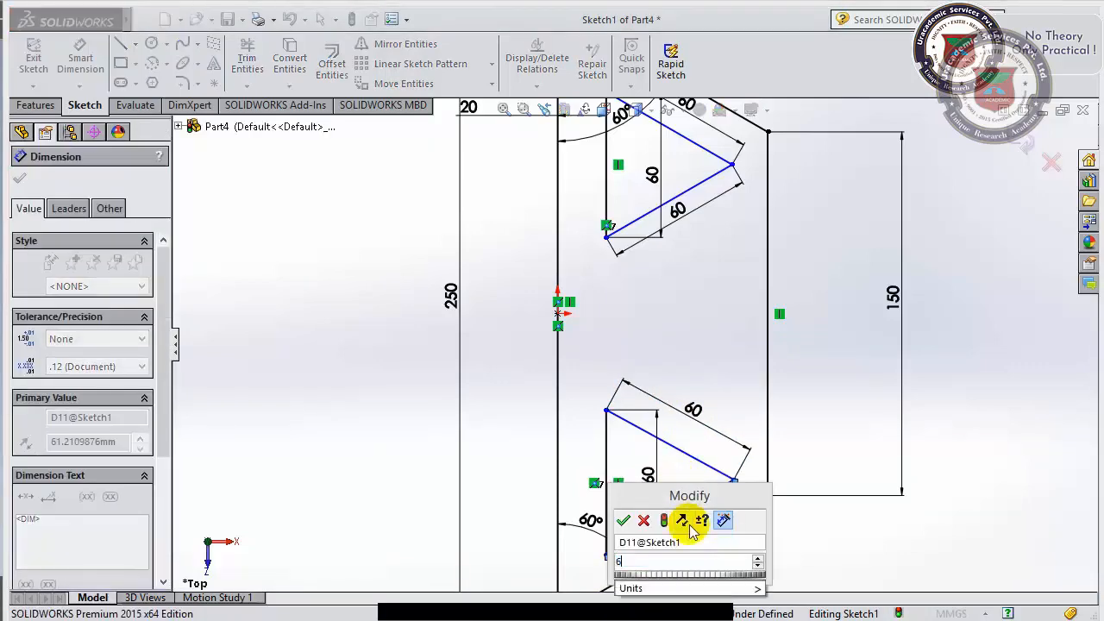
type("0")
key("Return")
left_click(747, 540)
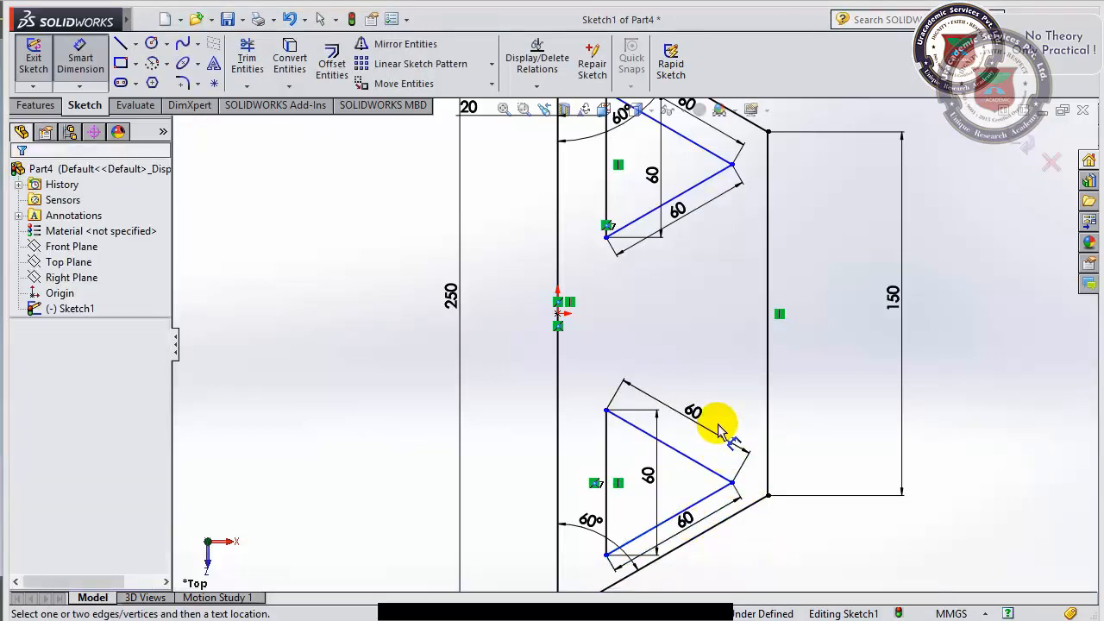
Check drawing 102.SLDDRW, then return to the sketch and dimension the plate's upper corner to the upper triangle's top vertex as 40 mm vertically.
scroll(623, 320, "up", 5)
scroll(634, 244, "down", 6)
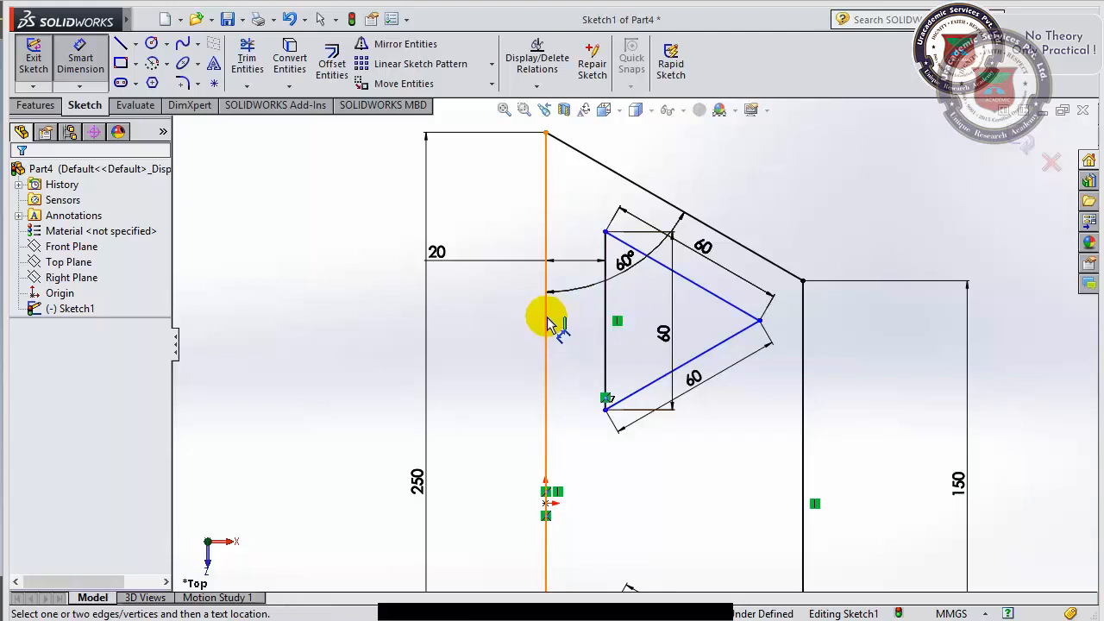
scroll(547, 322, "up", 2)
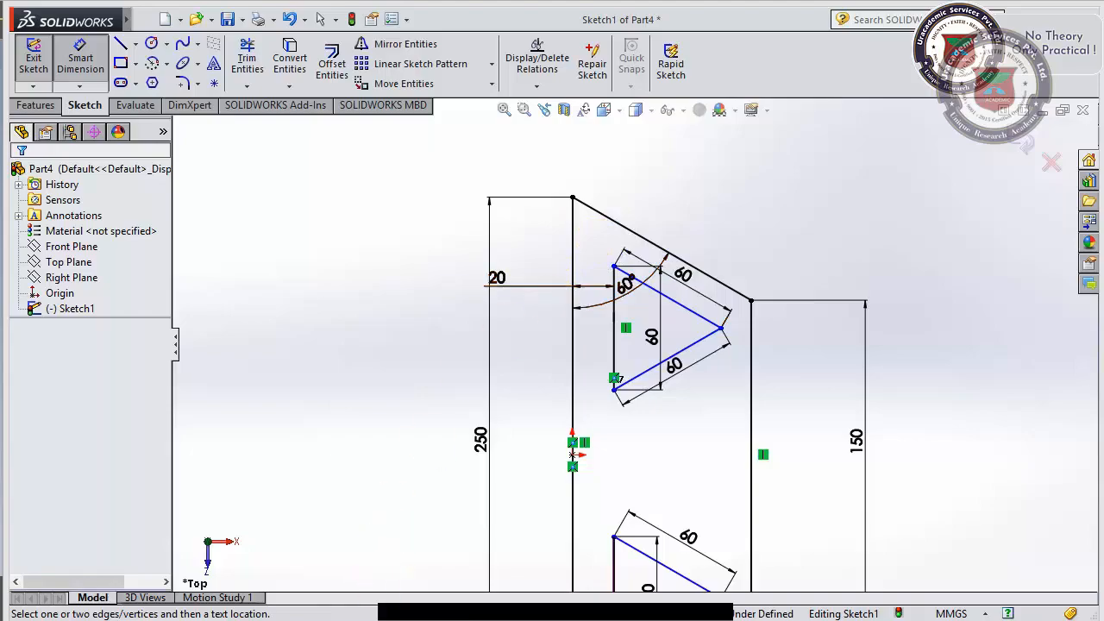
key("alt+Tab")
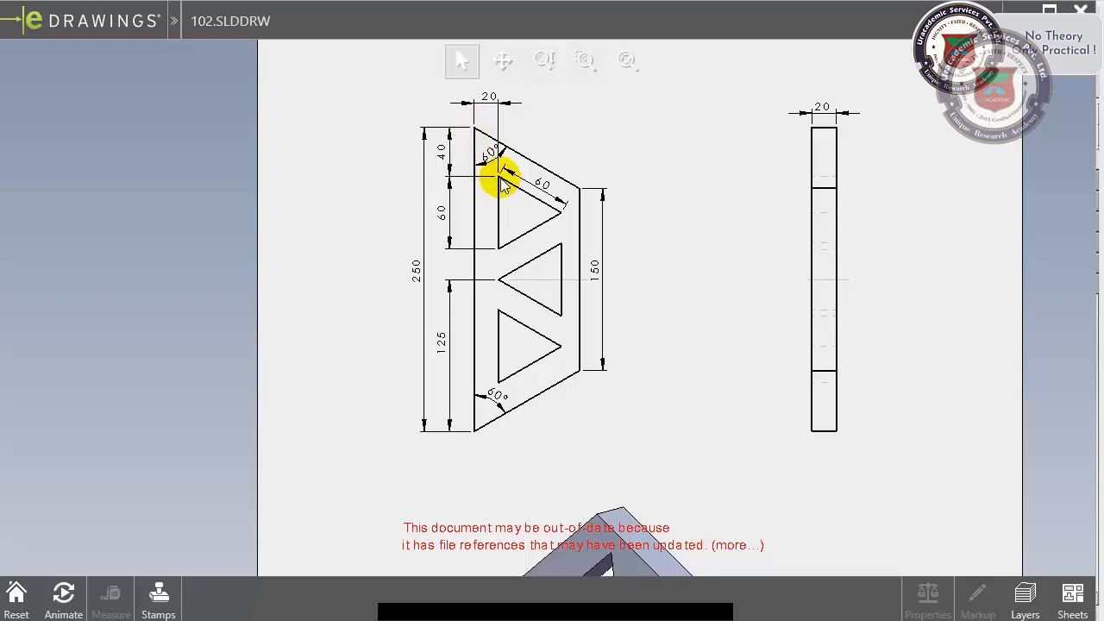
key("alt+Tab")
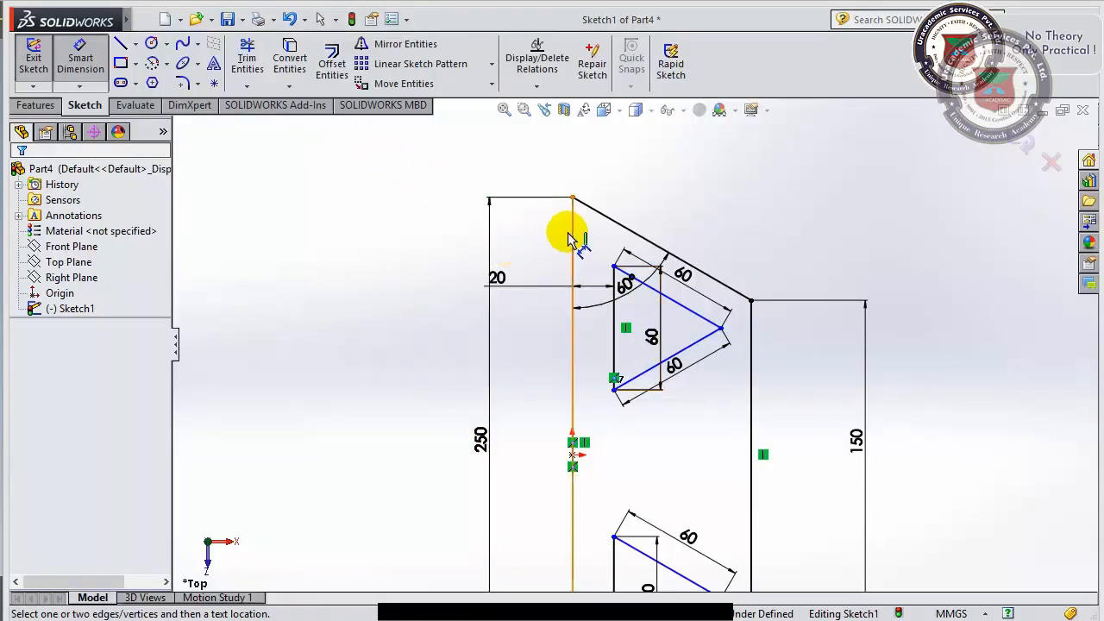
scroll(569, 239, "down", 3)
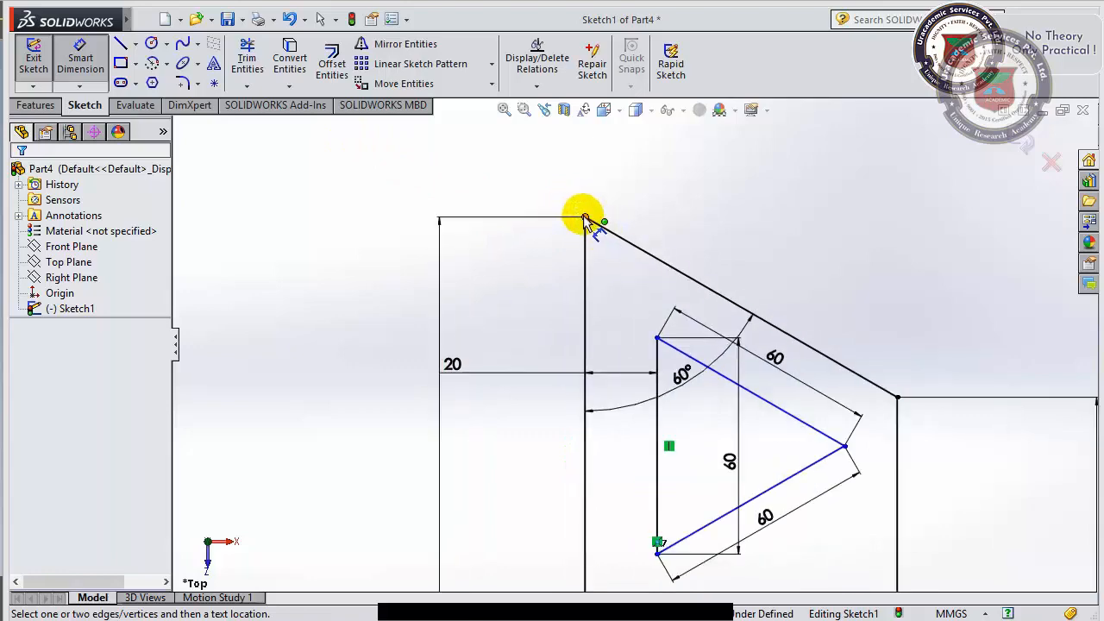
left_click(585, 217)
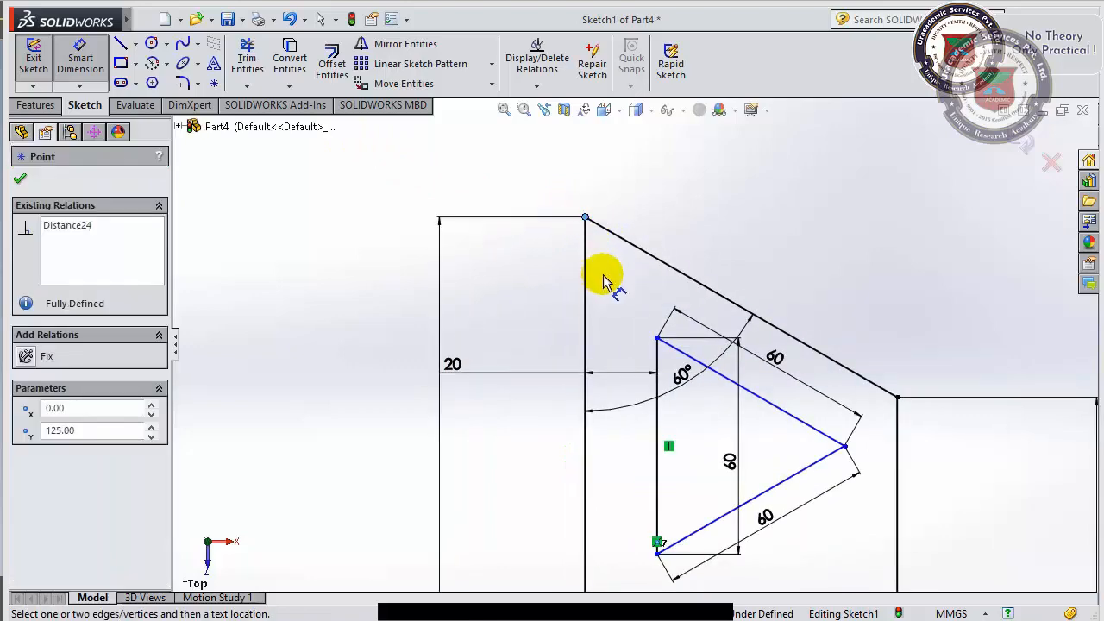
left_click(655, 339)
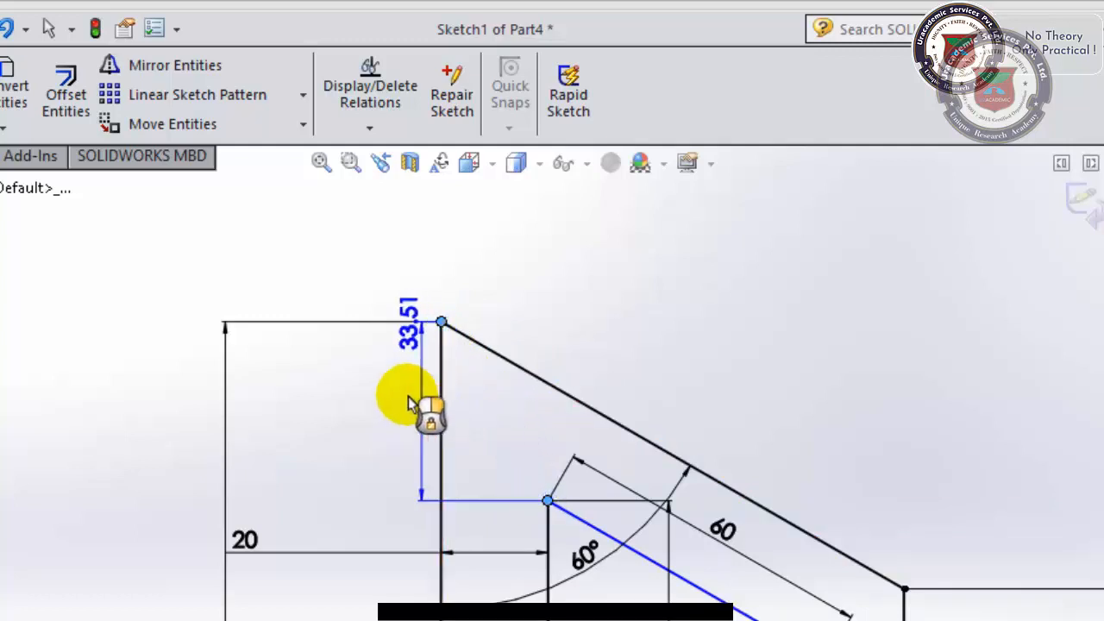
left_click_drag(348, 398, 298, 420)
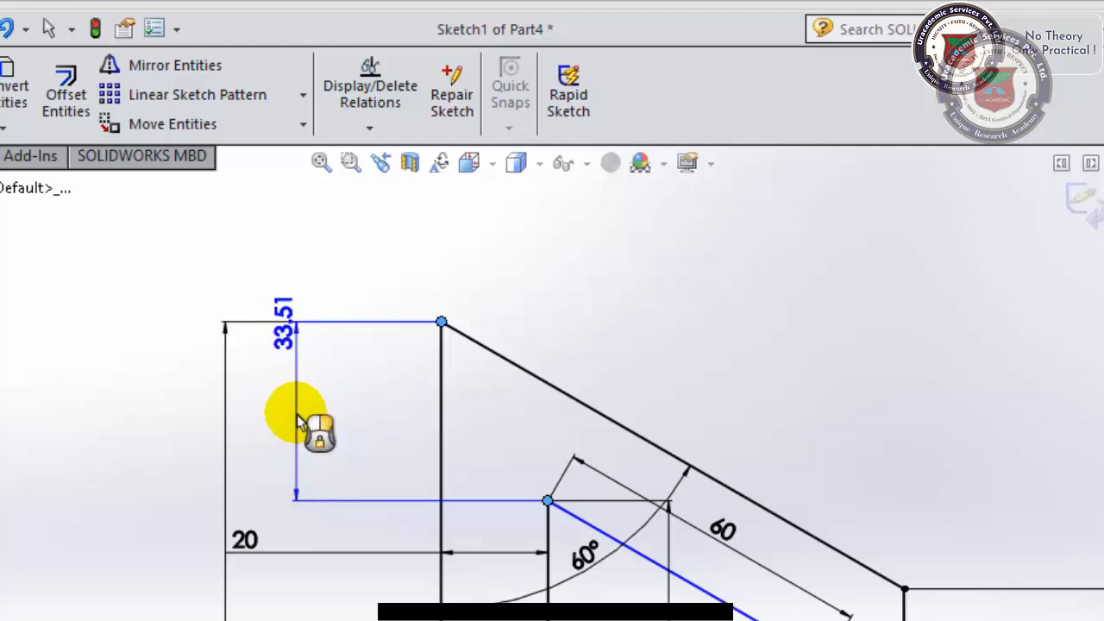
mouse_move(297, 421)
left_mouse_down()
mouse_move(468, 439)
mouse_move(484, 226)
left_mouse_up()
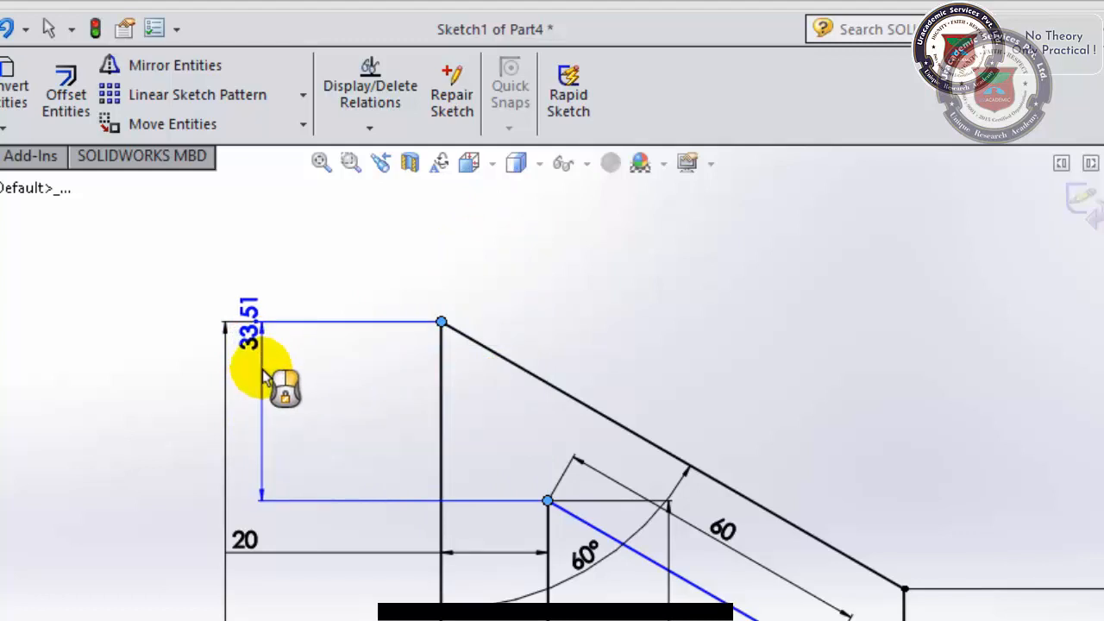
left_click(273, 374)
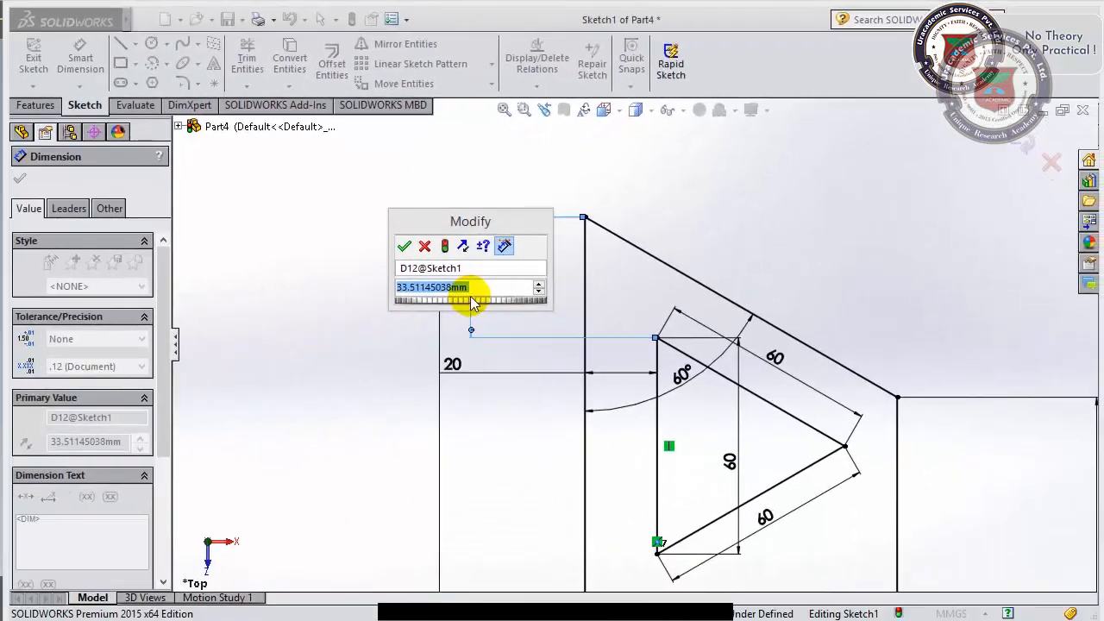
type("40")
key("Return")
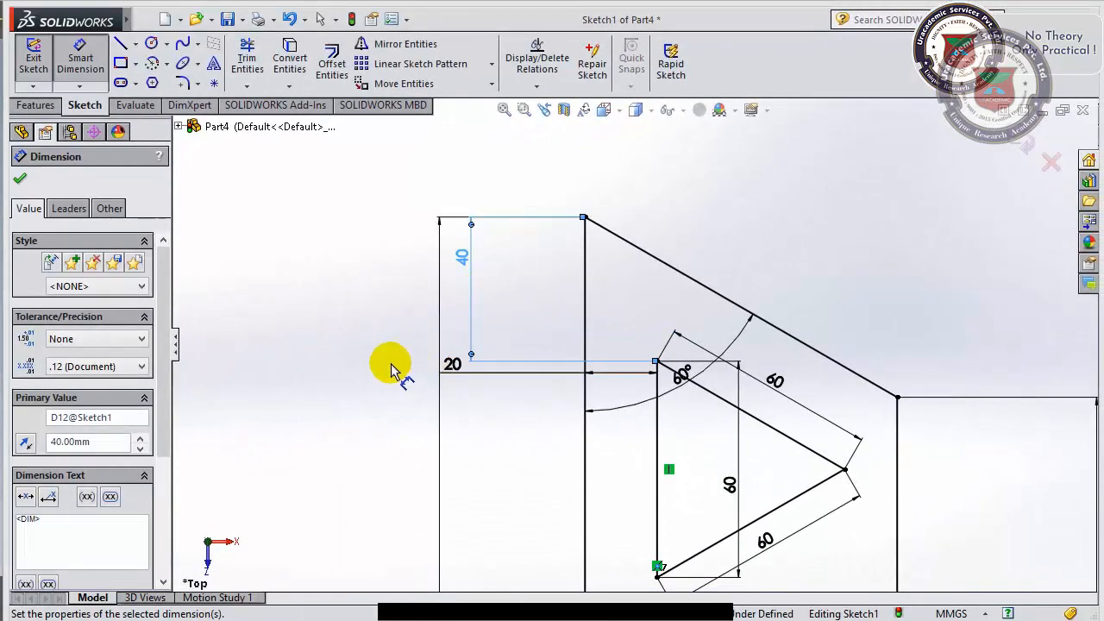
left_click(391, 370)
Dimension the vertical distance between the lower triangle's bottom vertex and the plate's lower corner as 40 mm.
scroll(391, 369, "up", 5)
scroll(647, 388, "down", 5)
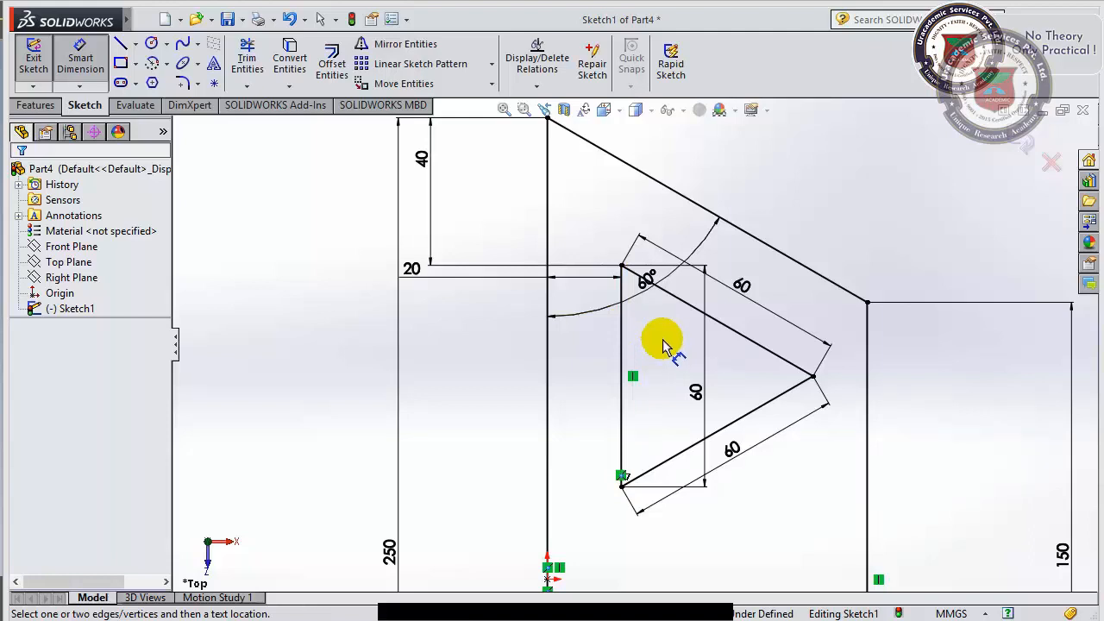
scroll(663, 345, "up", 5)
scroll(627, 464, "down", 5)
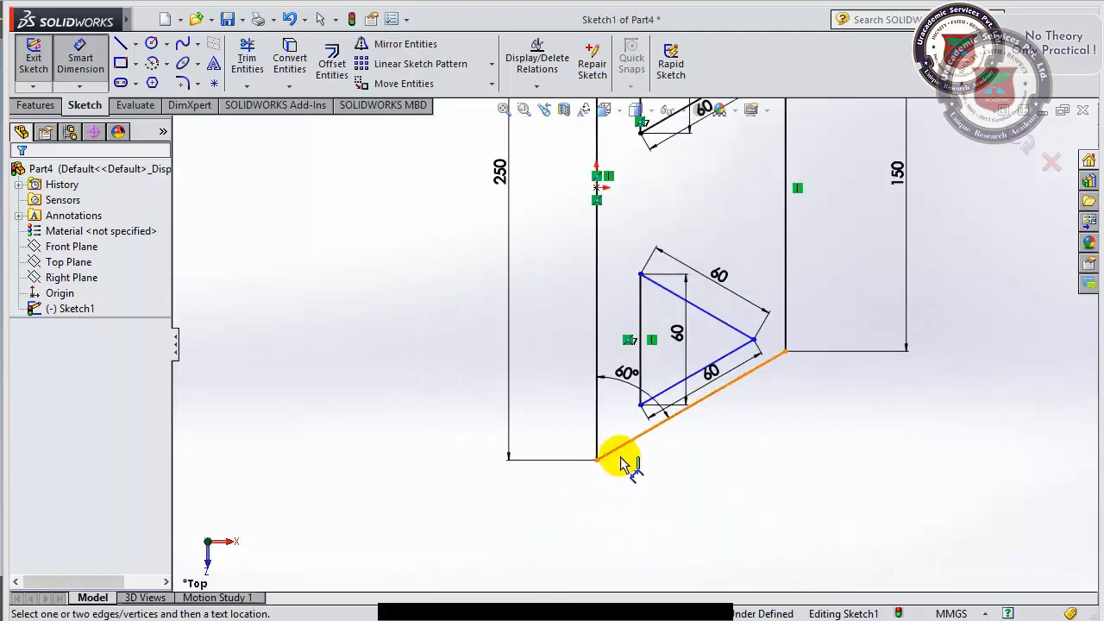
scroll(628, 463, "down", 2)
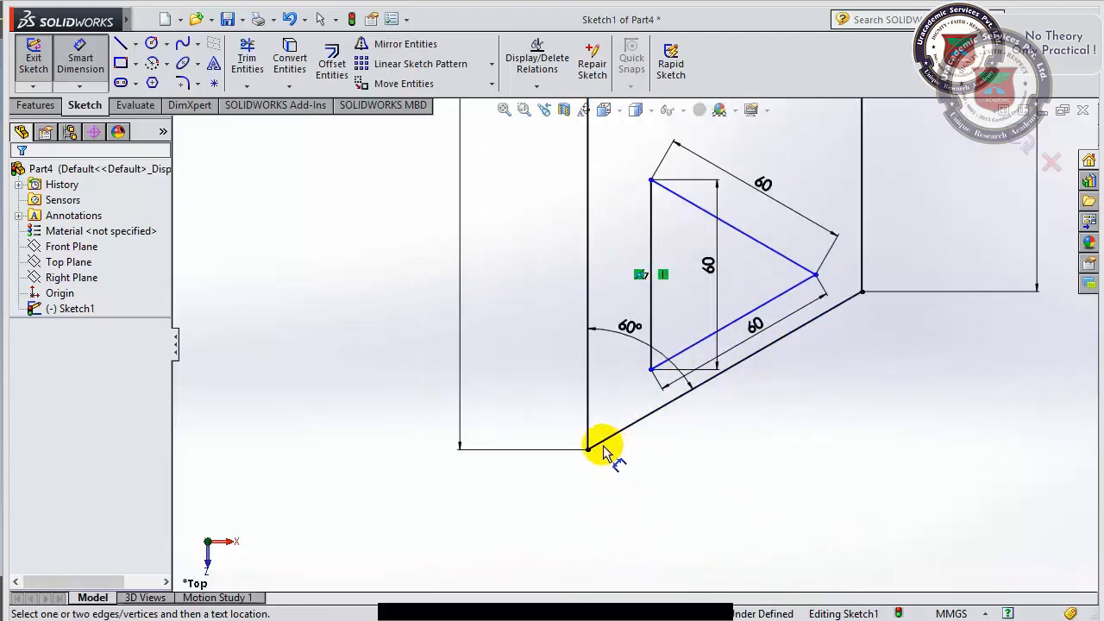
left_click(651, 371)
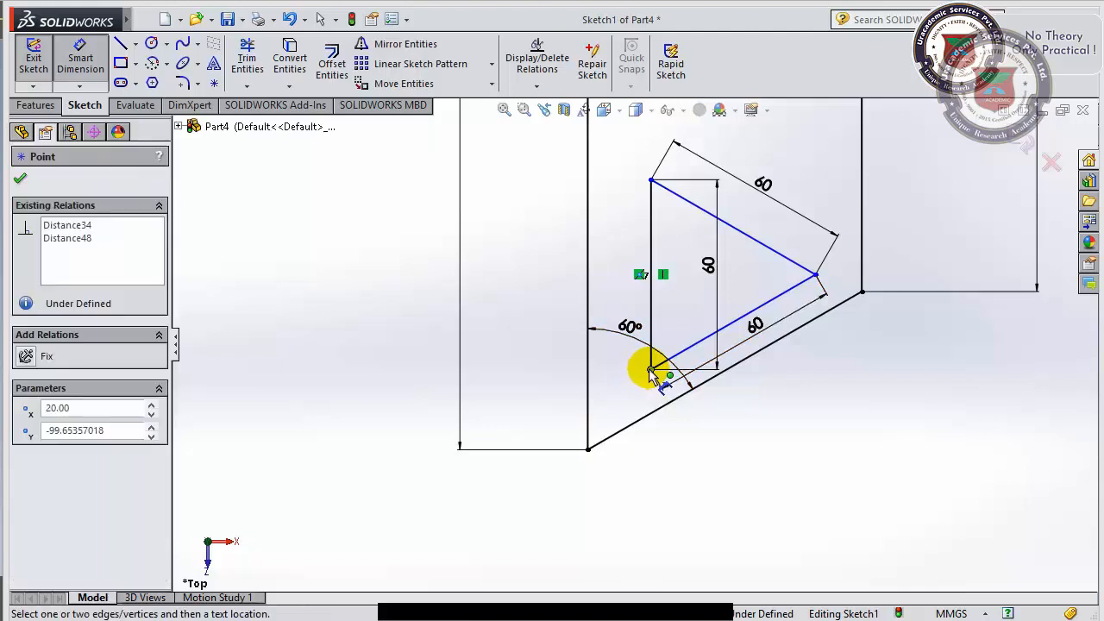
left_click(586, 447)
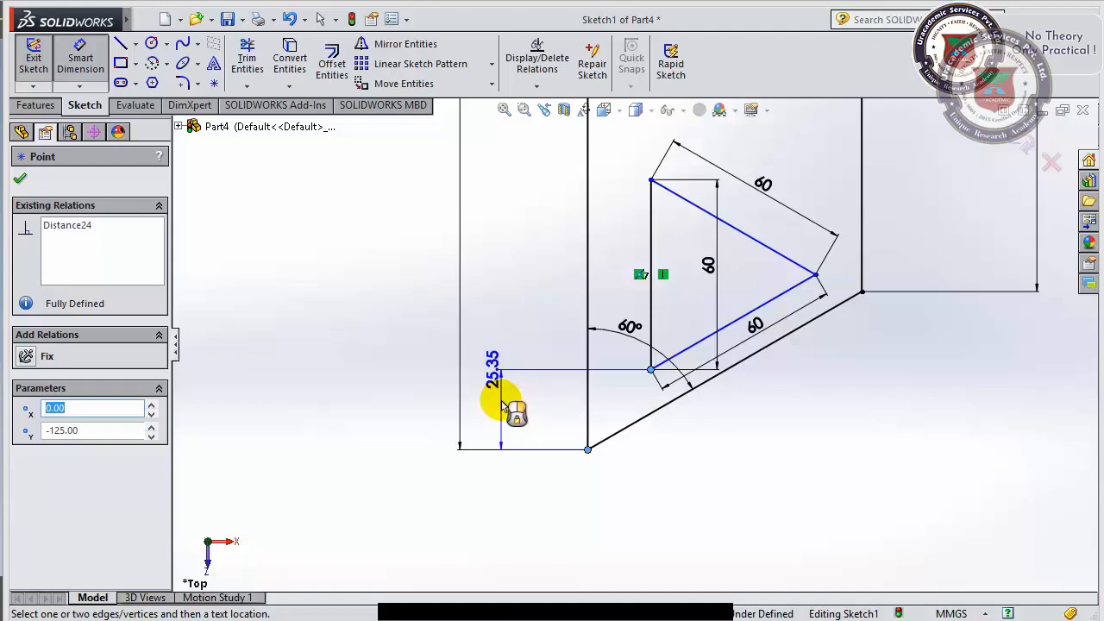
left_click(504, 405)
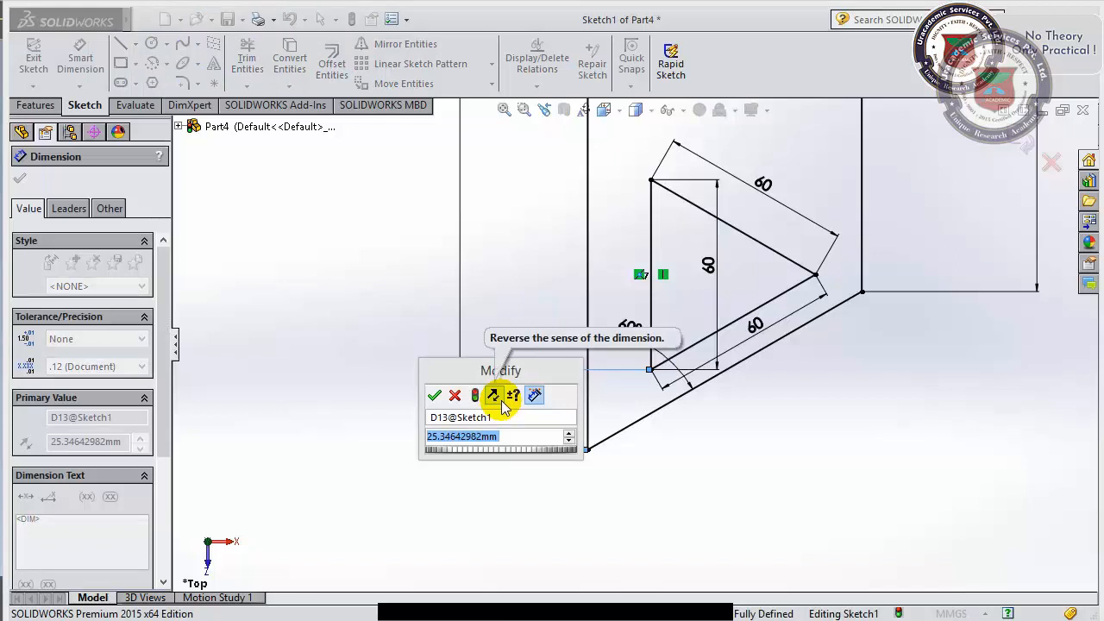
type("40")
key("Return")
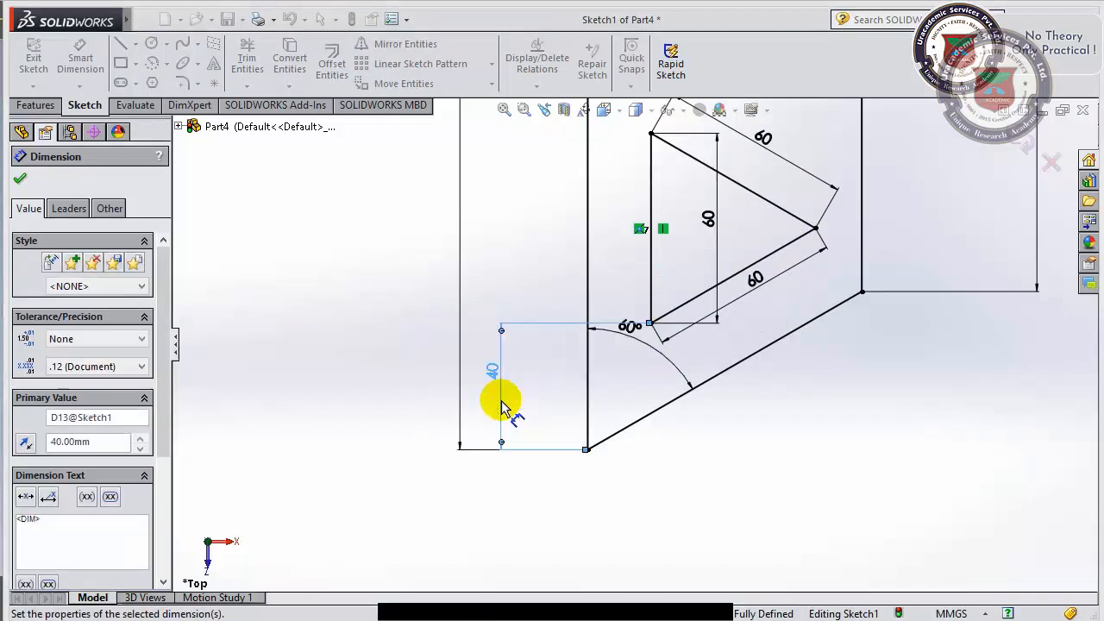
left_click(394, 374)
Check drawing 102.SLDDRW, then return and draw a vertical centerline from the upper triangle's bottom vertex to the lower triangle's top vertex.
scroll(711, 302, "up", 3)
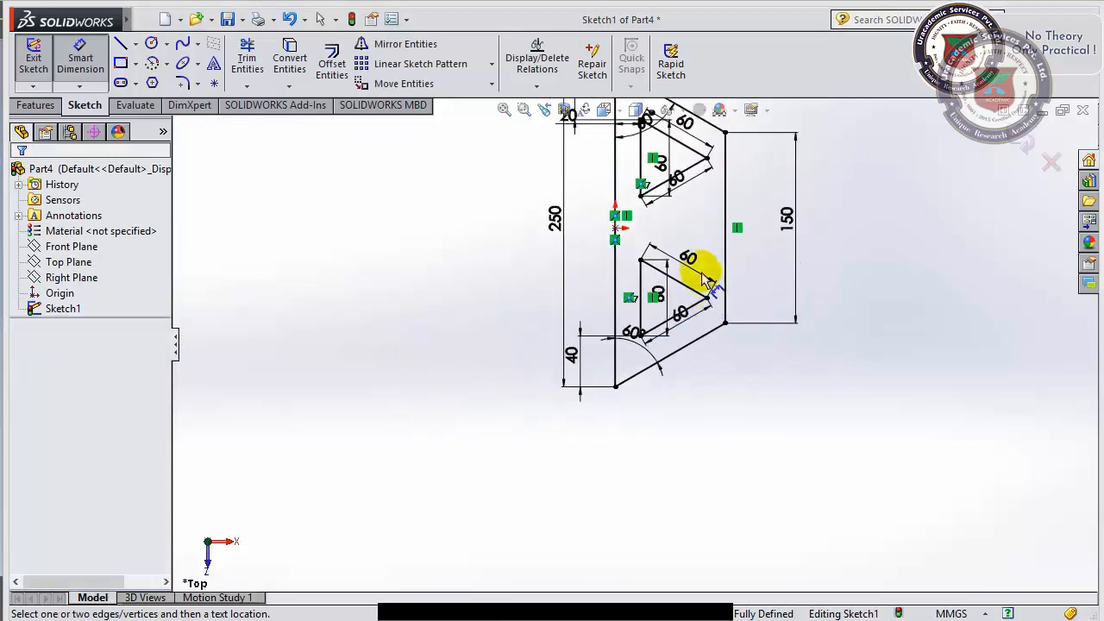
scroll(714, 289, "up", 2)
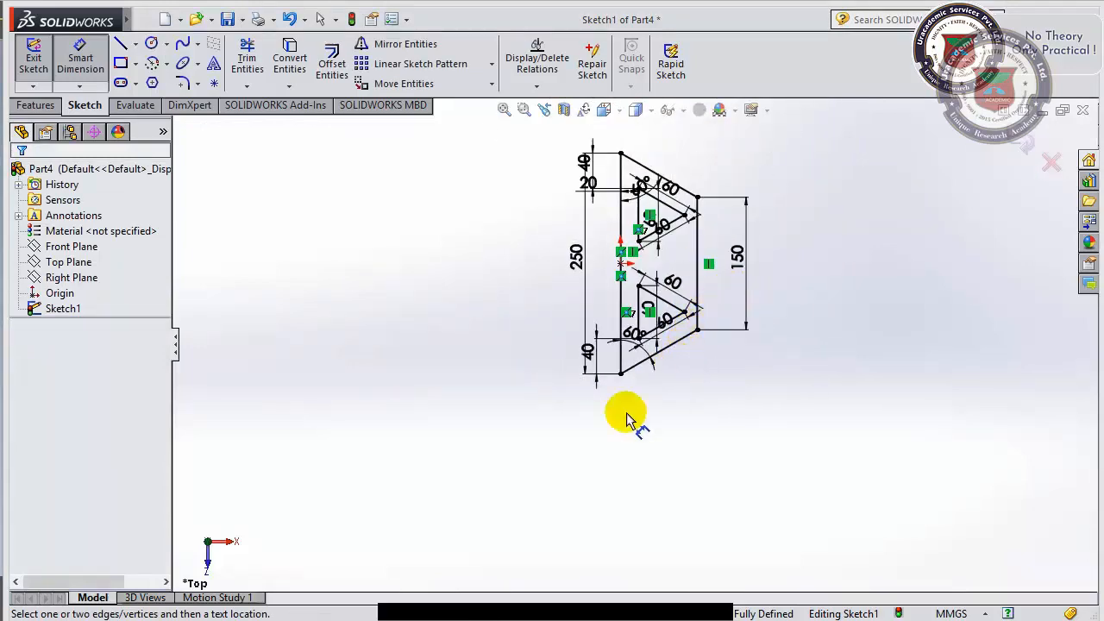
left_click(329, 618)
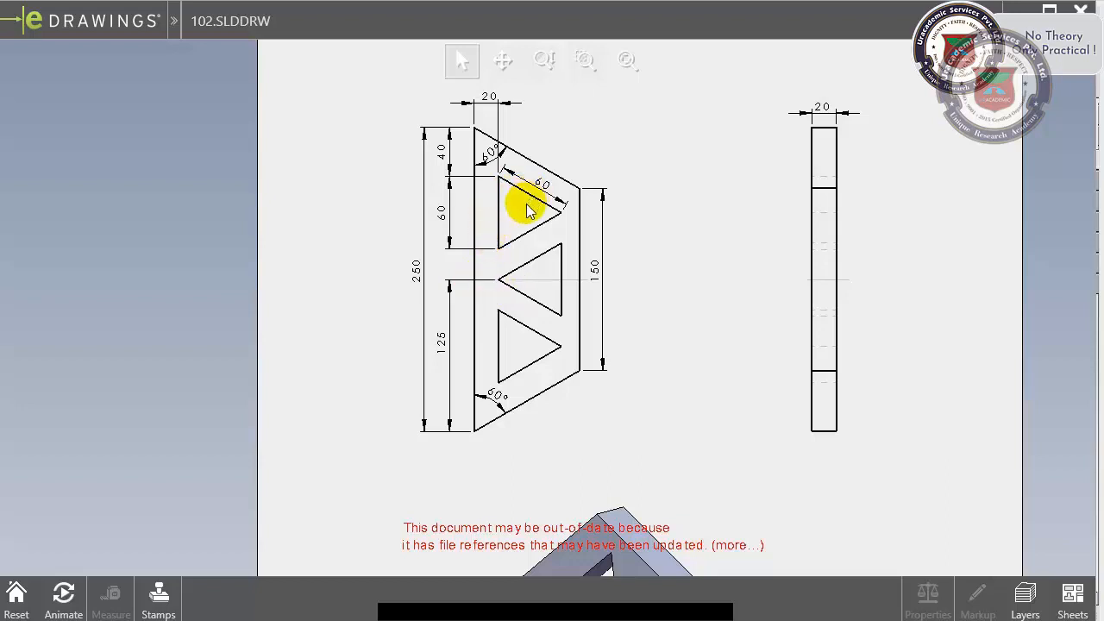
key("alt+Tab")
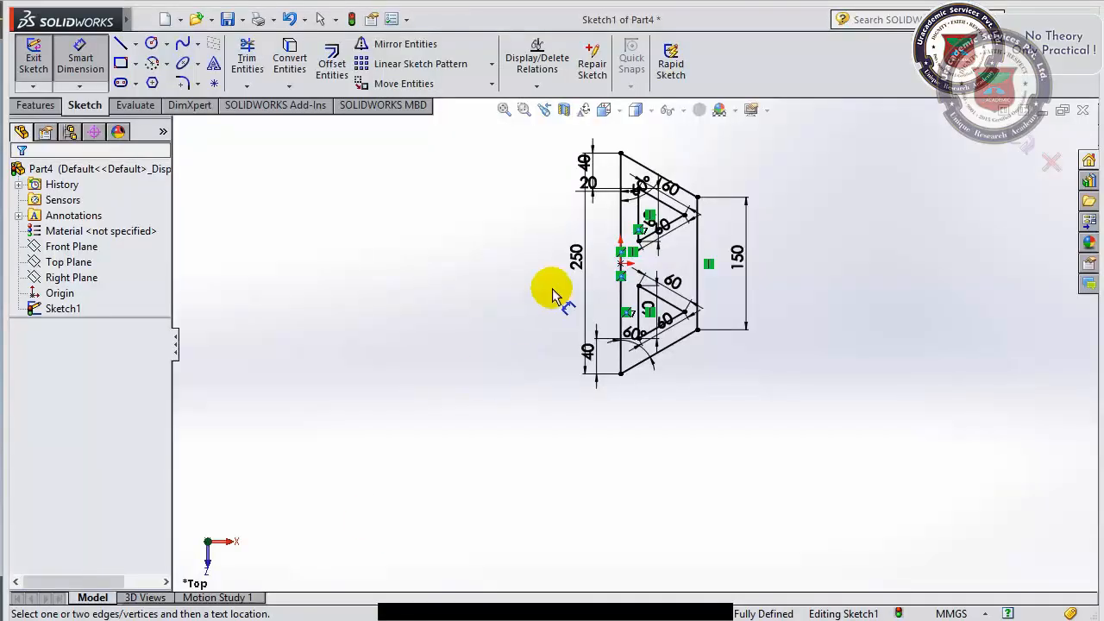
scroll(672, 275, "down", 10)
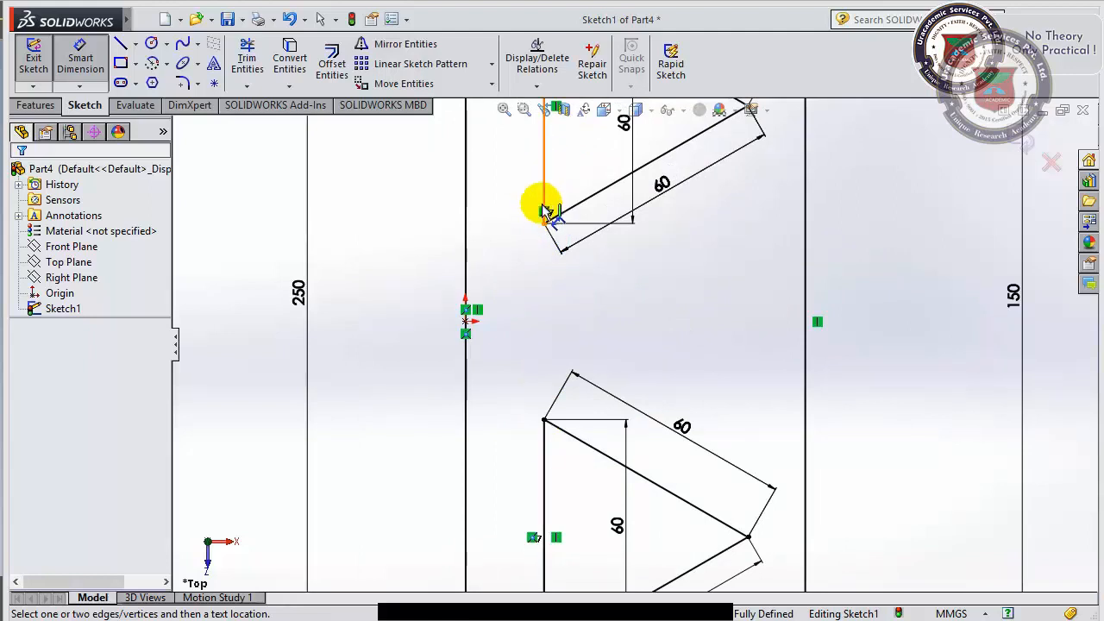
left_click(143, 152)
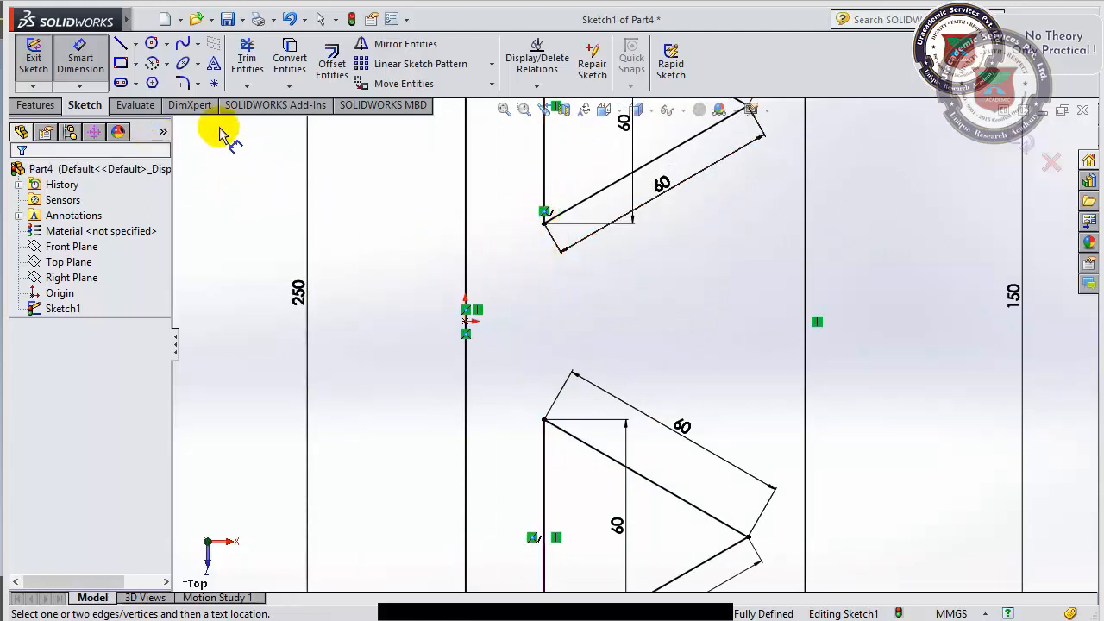
left_click(135, 43)
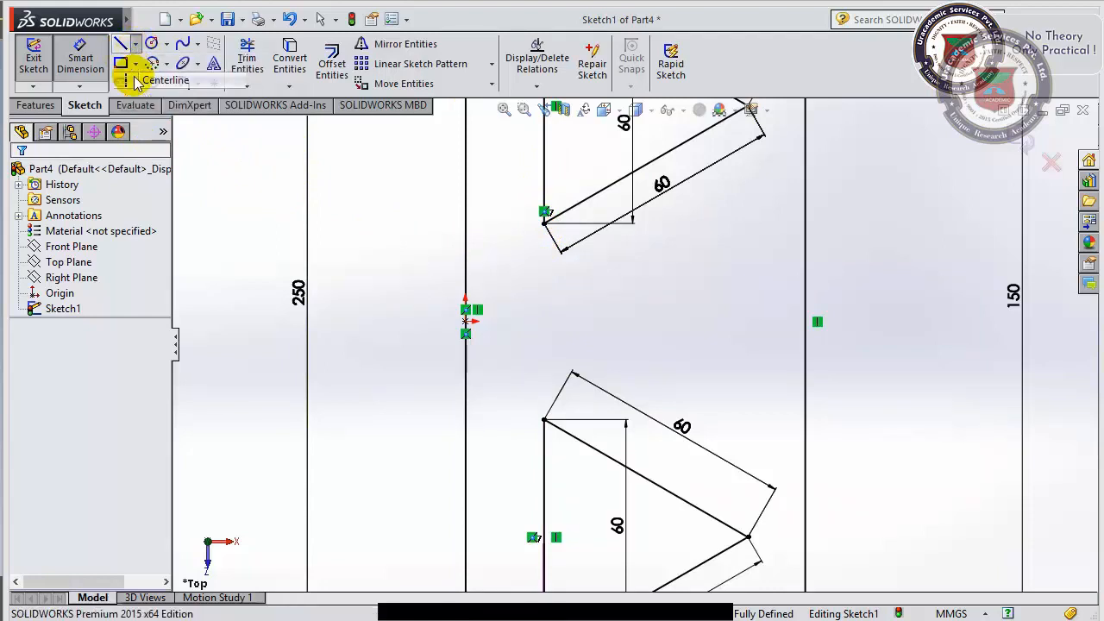
left_click(156, 76)
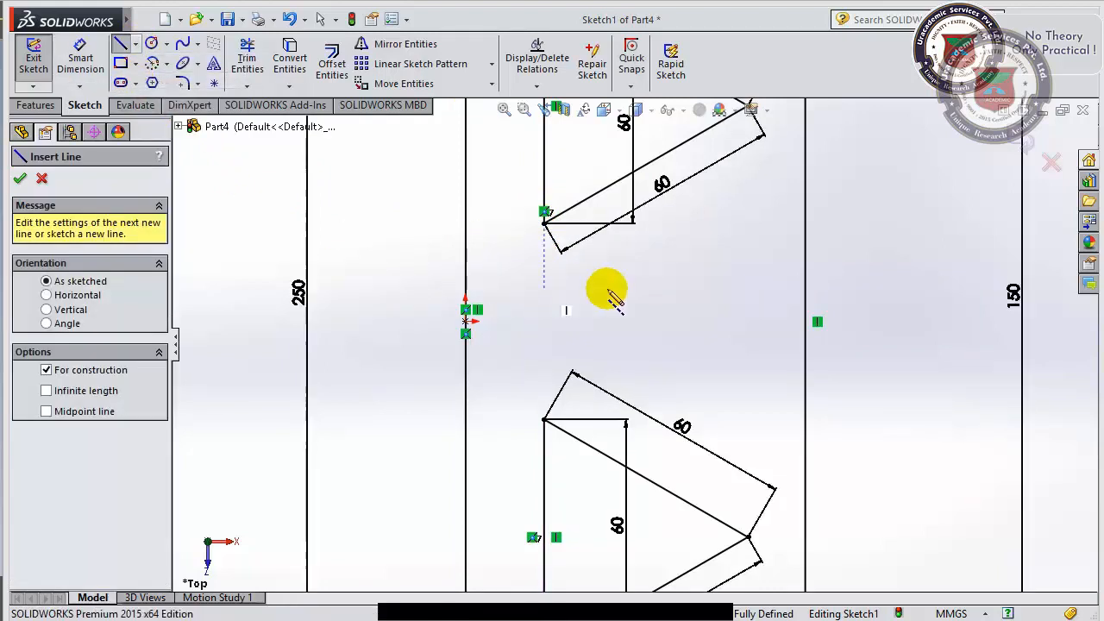
left_click(543, 224)
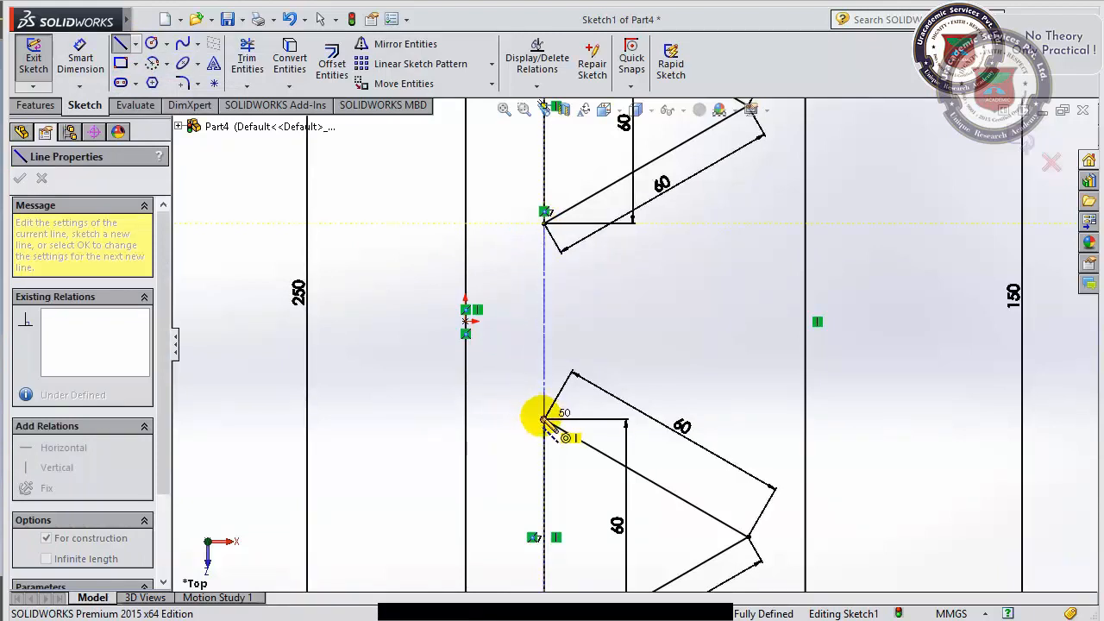
left_click(544, 420)
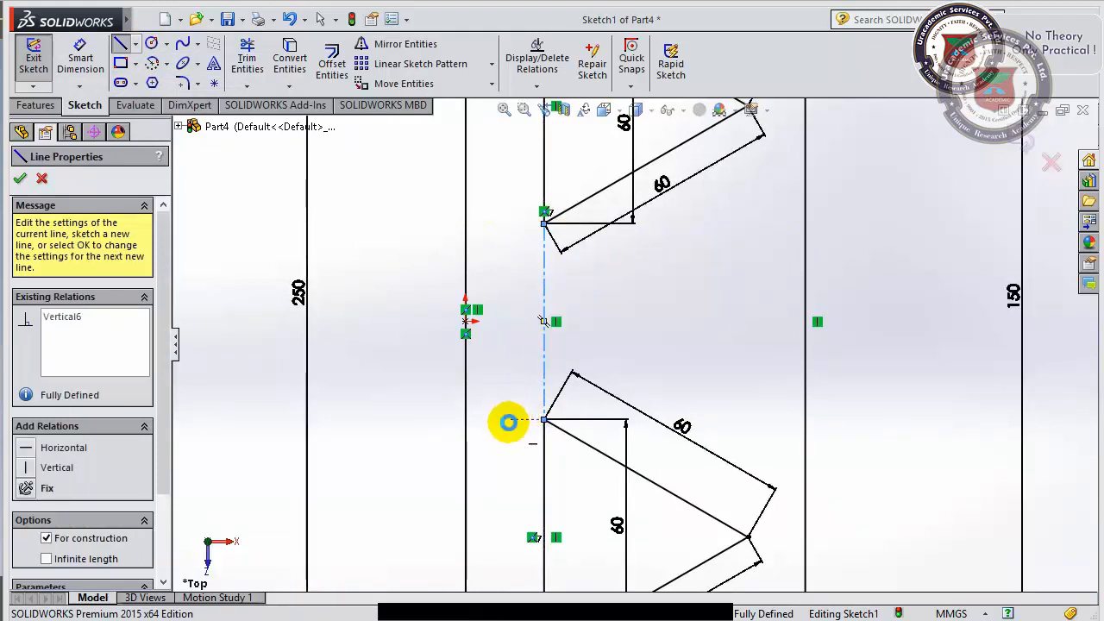
key("Escape")
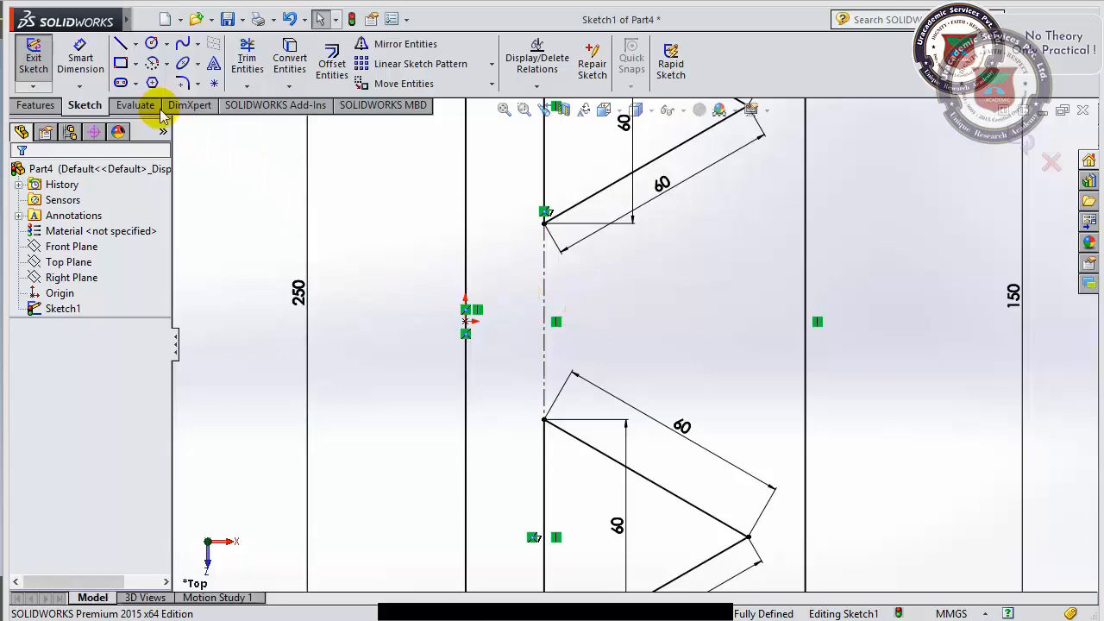
Draw a sloping line about 57 mm long from the centerline's midpoint up to a point vertically below the upper triangle's outer vertex.
left_click(122, 45)
scroll(572, 308, "up", 5)
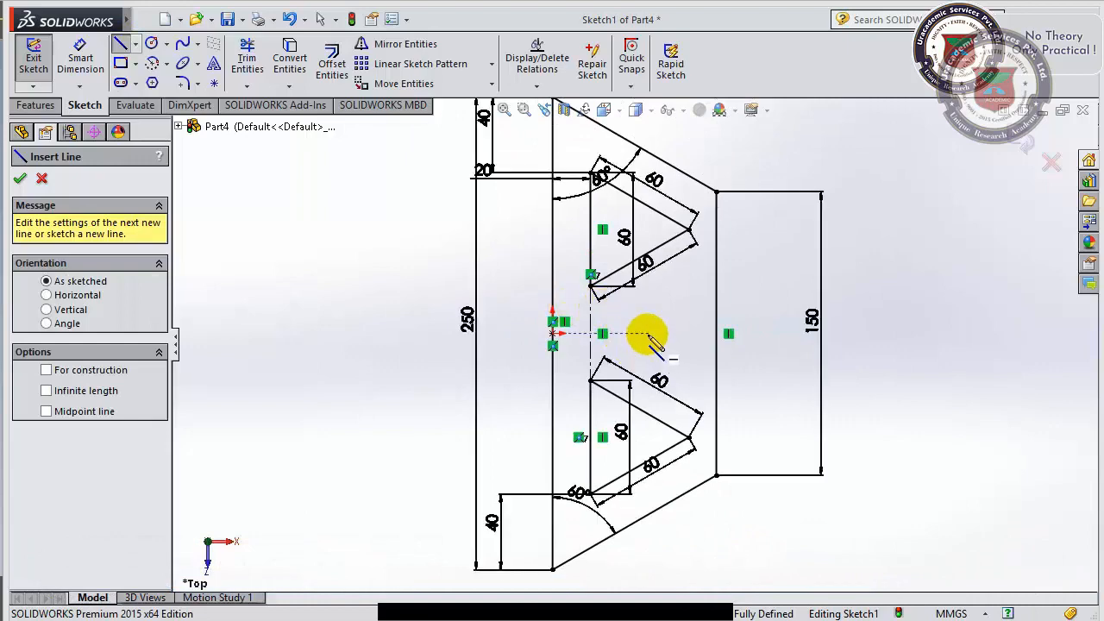
scroll(604, 315, "down", 3)
scroll(595, 322, "down", 3)
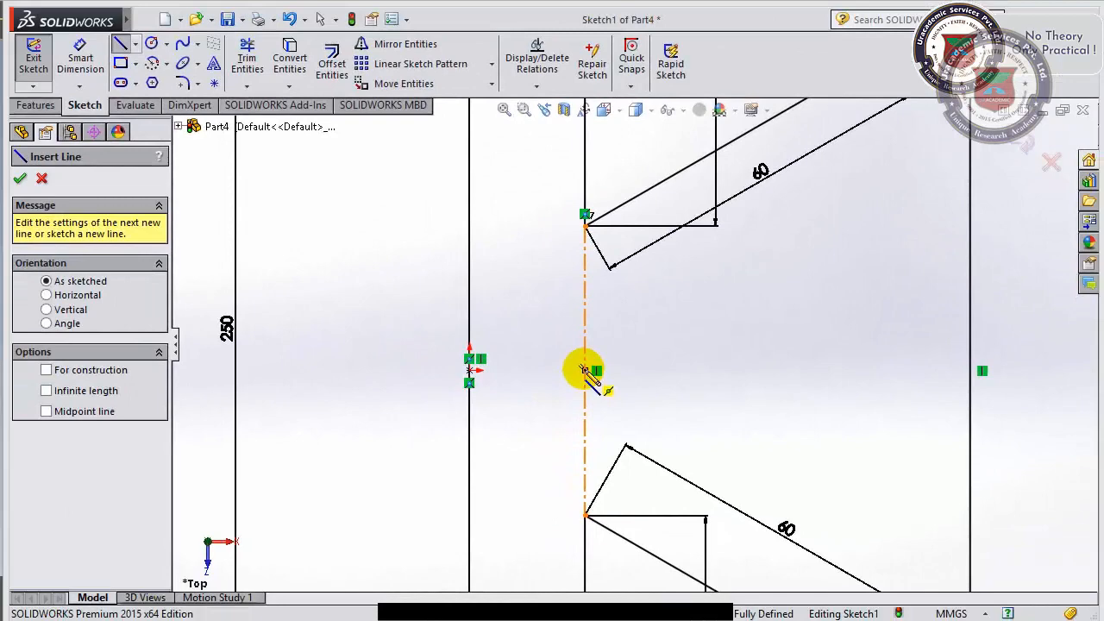
scroll(584, 371, "down", 4)
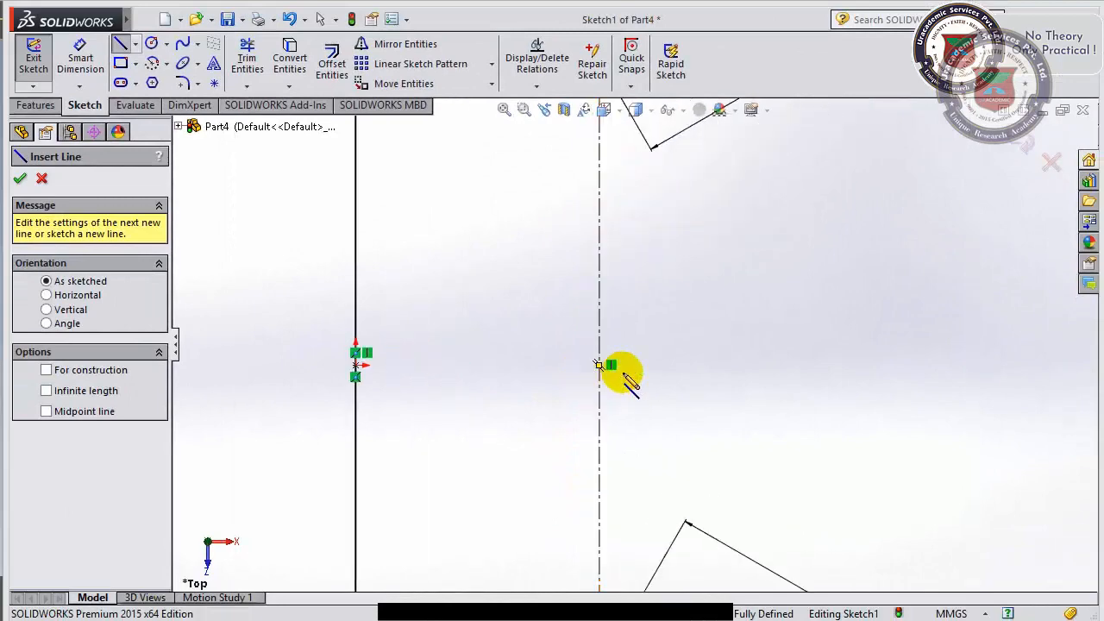
left_click(599, 366)
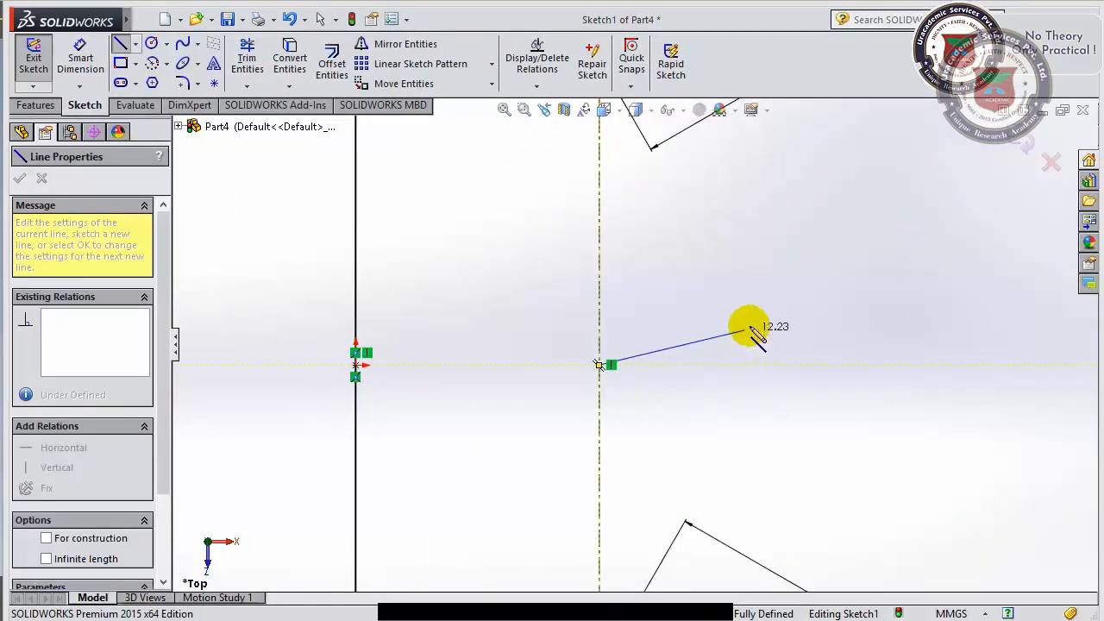
scroll(751, 326, "up", 5)
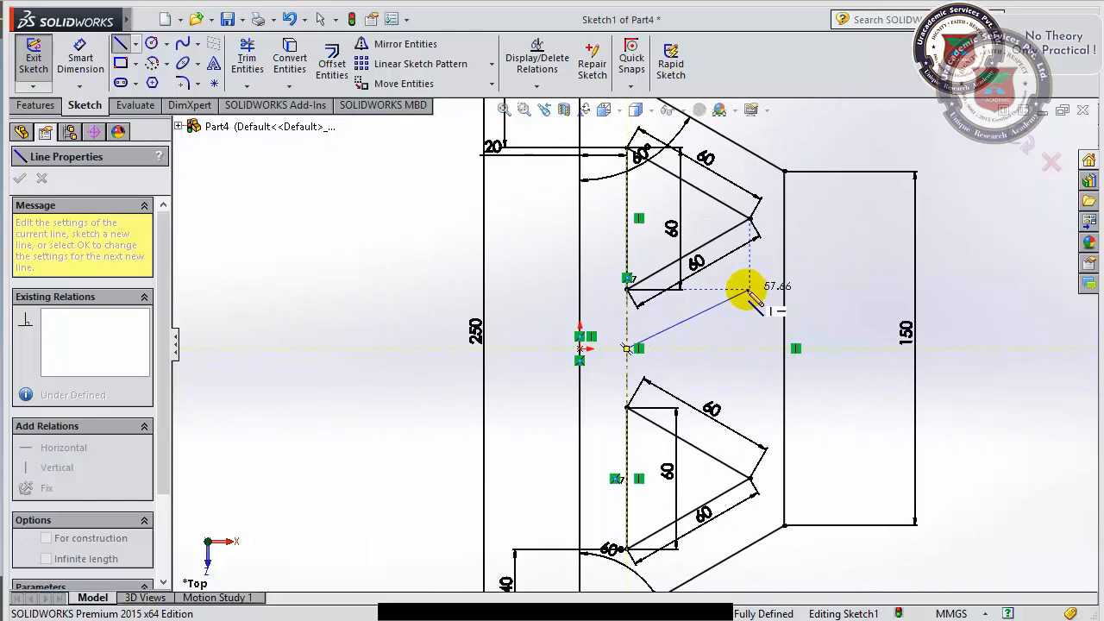
scroll(747, 291, "down", 3)
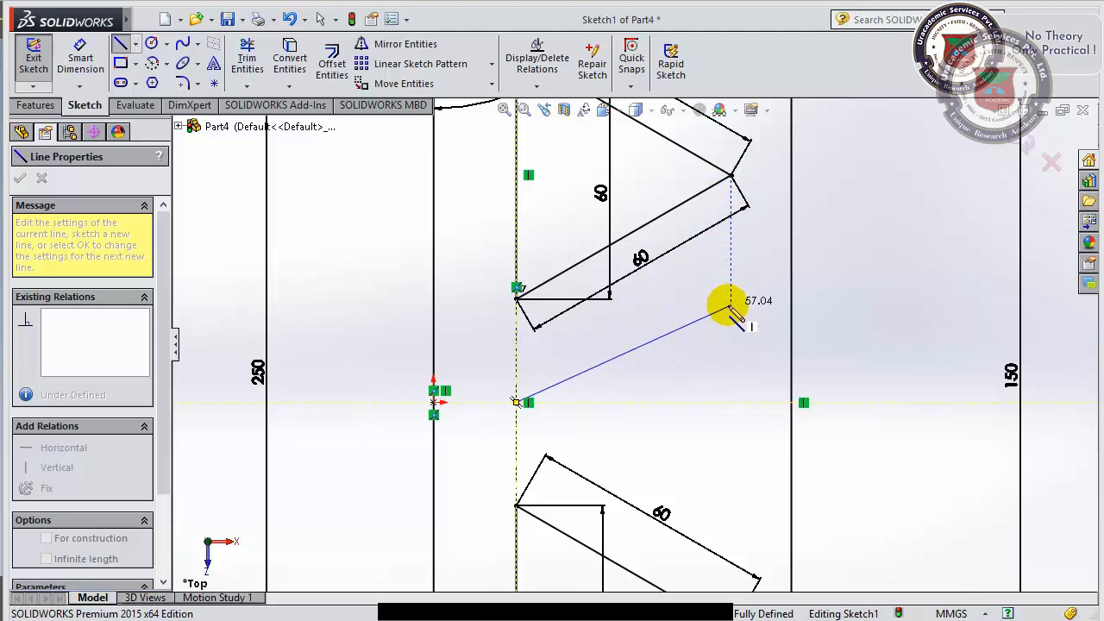
left_click(731, 305)
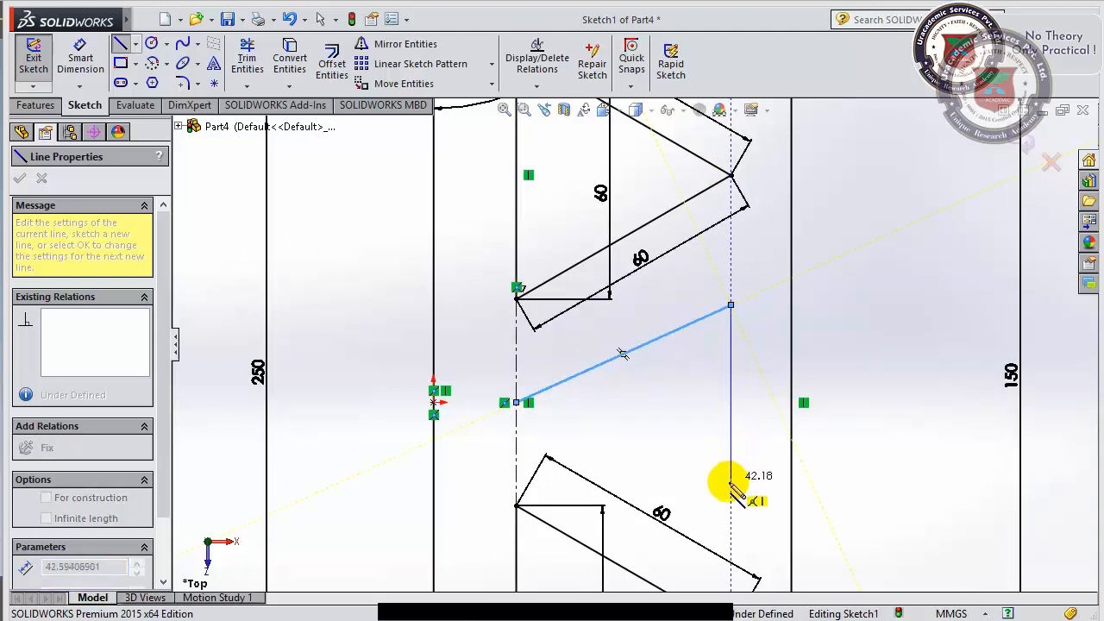
Complete the middle triangle with a vertical side in line with the outer triangles' tips and a sloping side back to the centerline's midpoint.
scroll(727, 489, "up", 3)
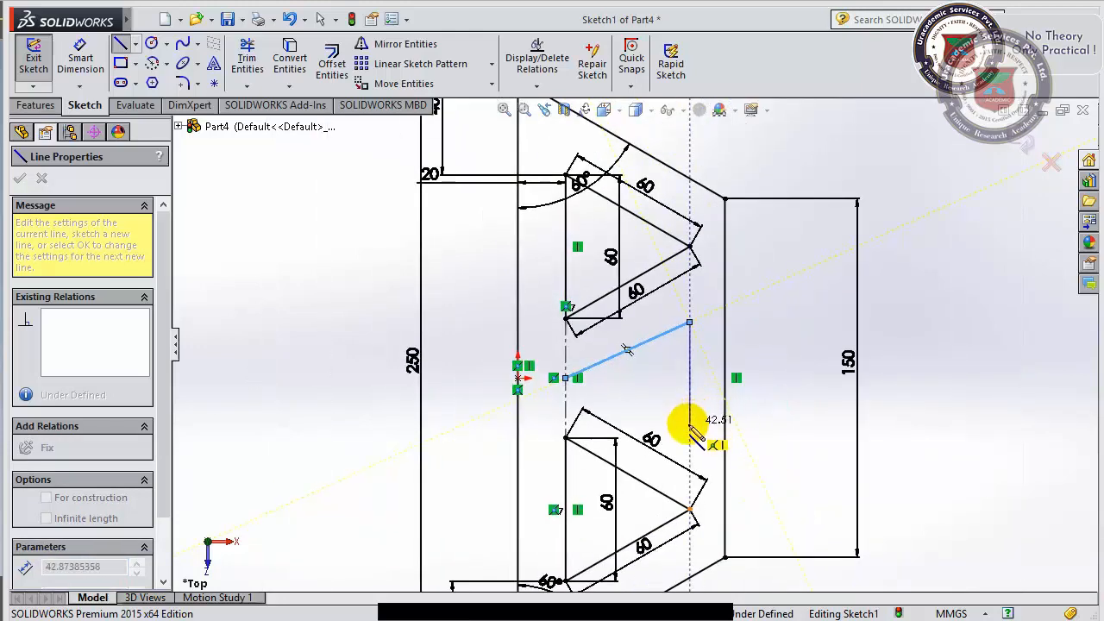
left_click(689, 429)
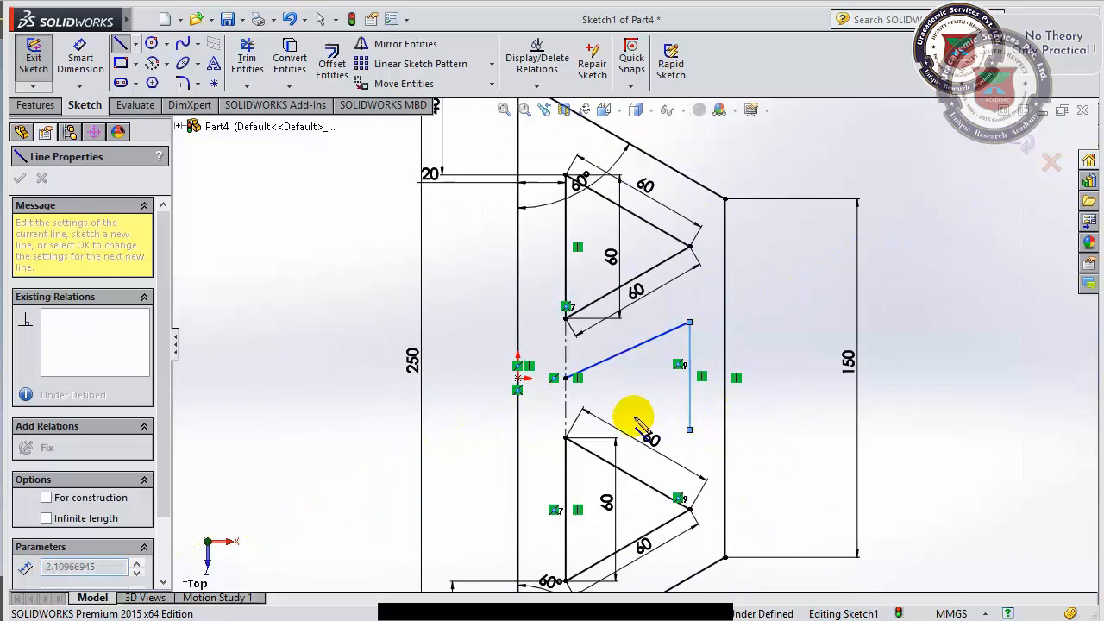
left_click(565, 377)
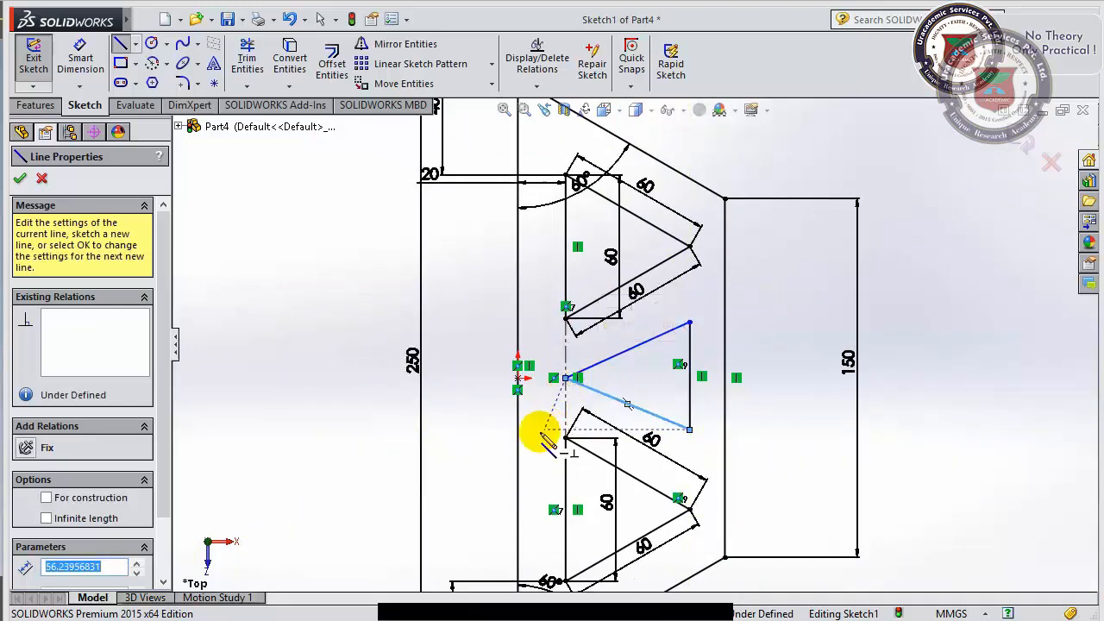
key("Escape")
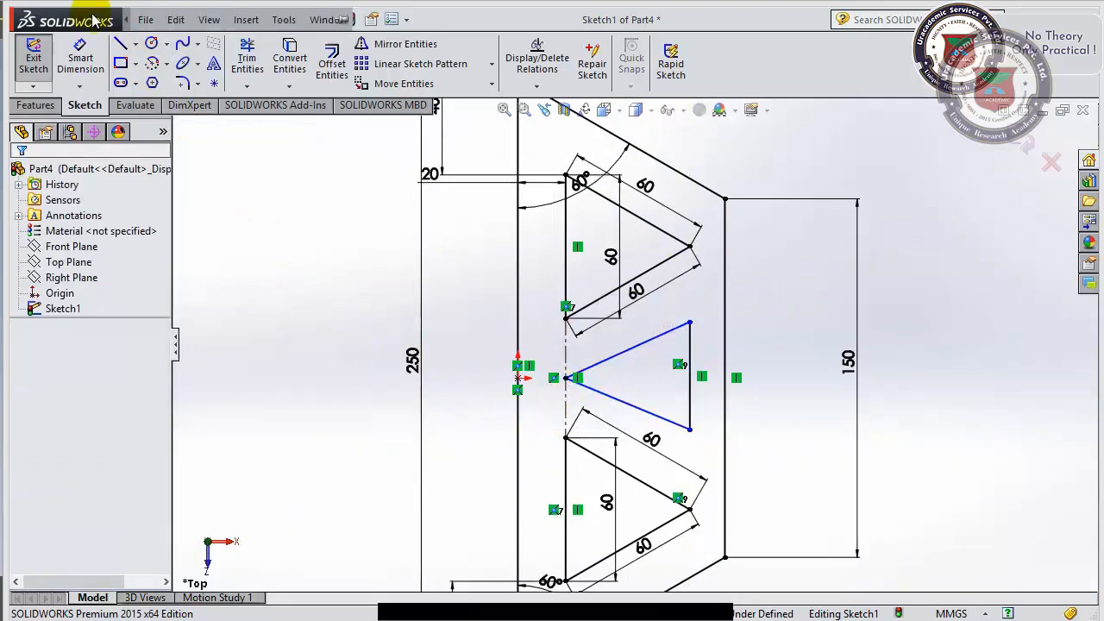
Dimension the upper sloping side of the middle triangle as 60 mm.
left_click(79, 67)
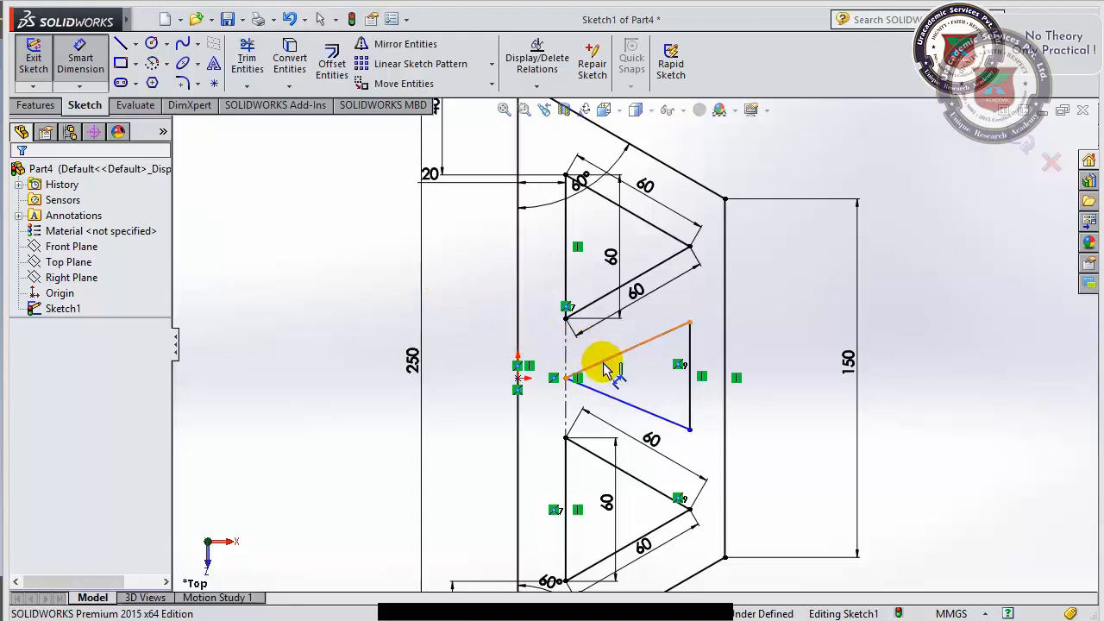
scroll(593, 386, "down", 3)
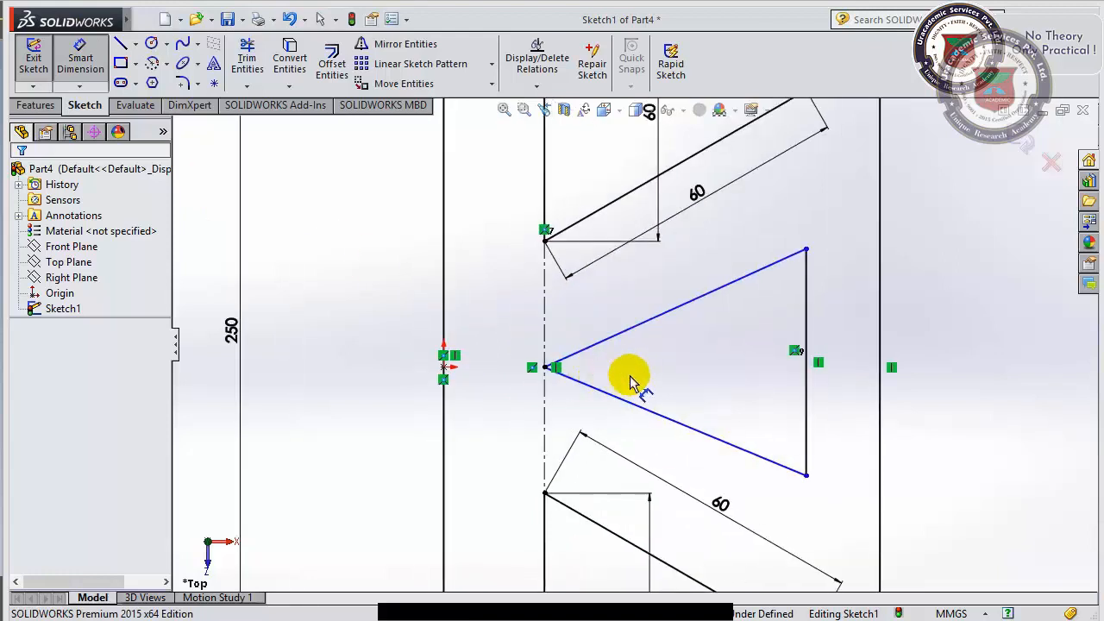
left_click(653, 318)
left_click(659, 303)
type("60")
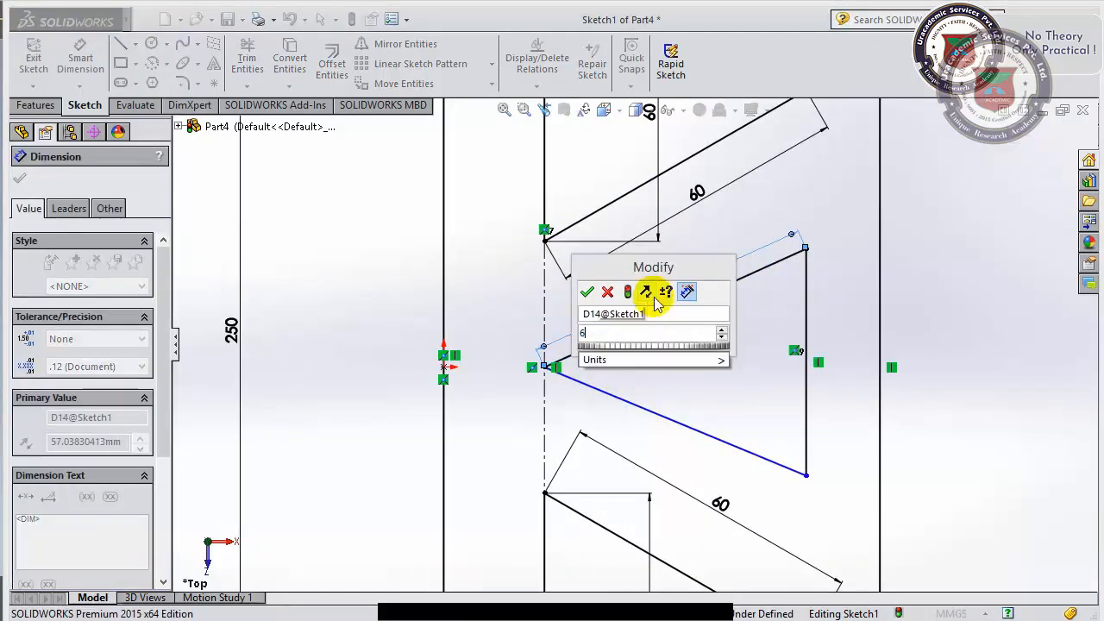
key("Return")
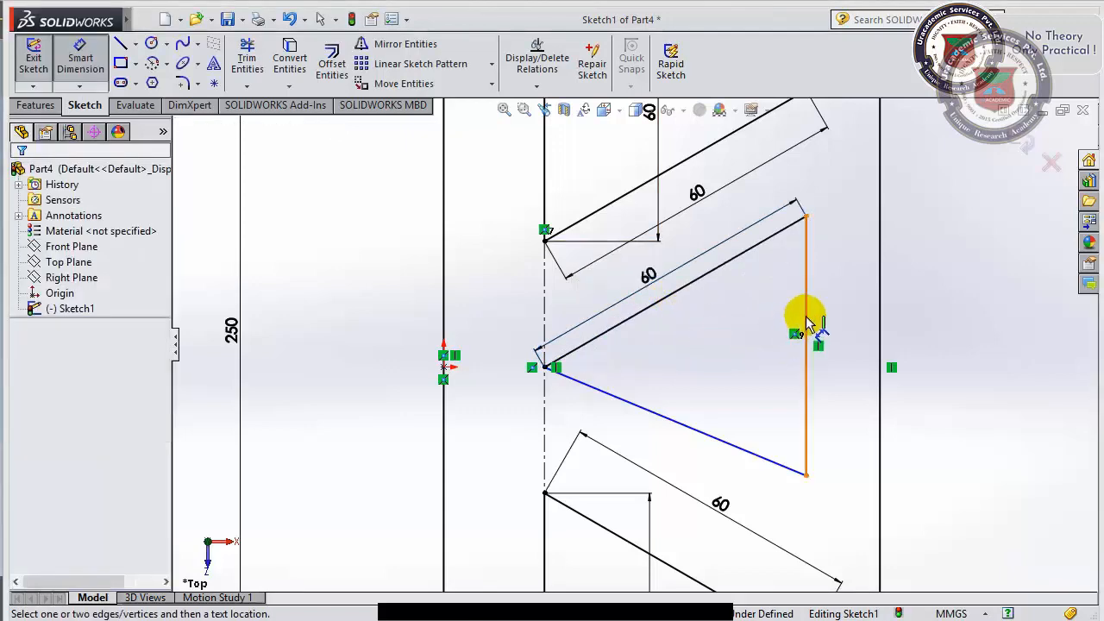
Dimension the vertical side of the middle triangle as 60 mm.
left_click(806, 315)
left_click(833, 319)
type("60")
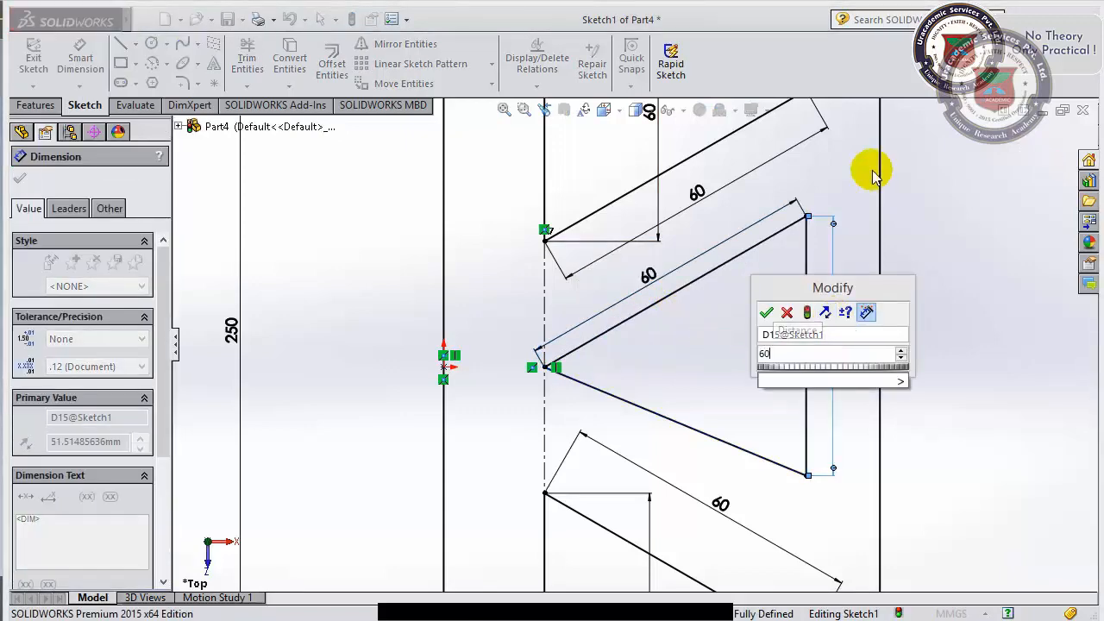
key("Return")
left_click(924, 373)
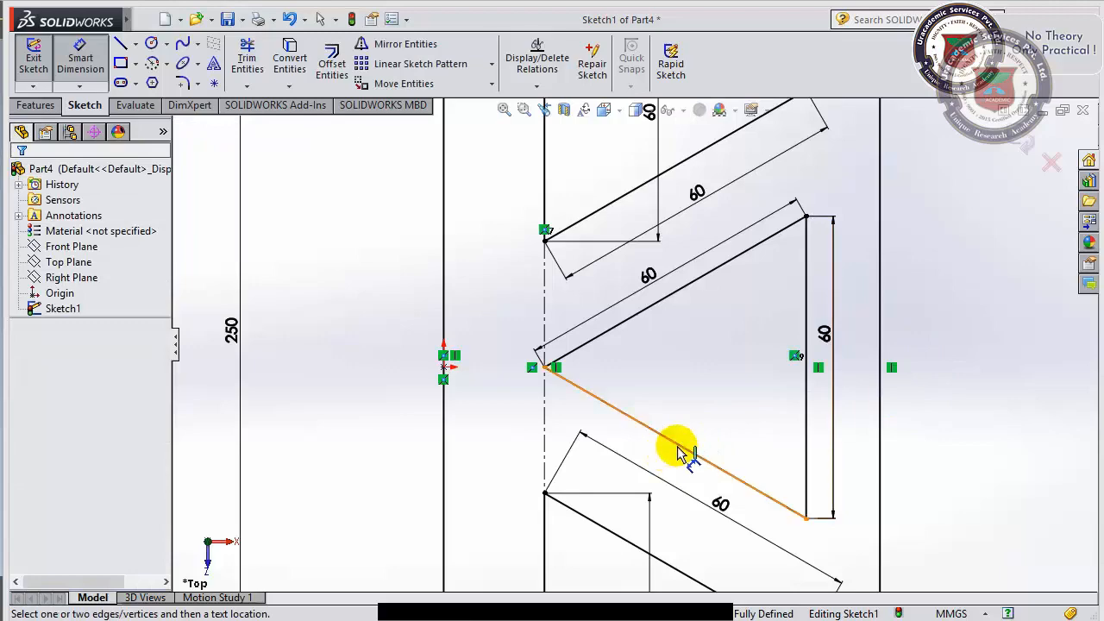
Try to add a driven length dimension to the lower sloping side of the middle triangle.
left_click(680, 448)
left_click(696, 421)
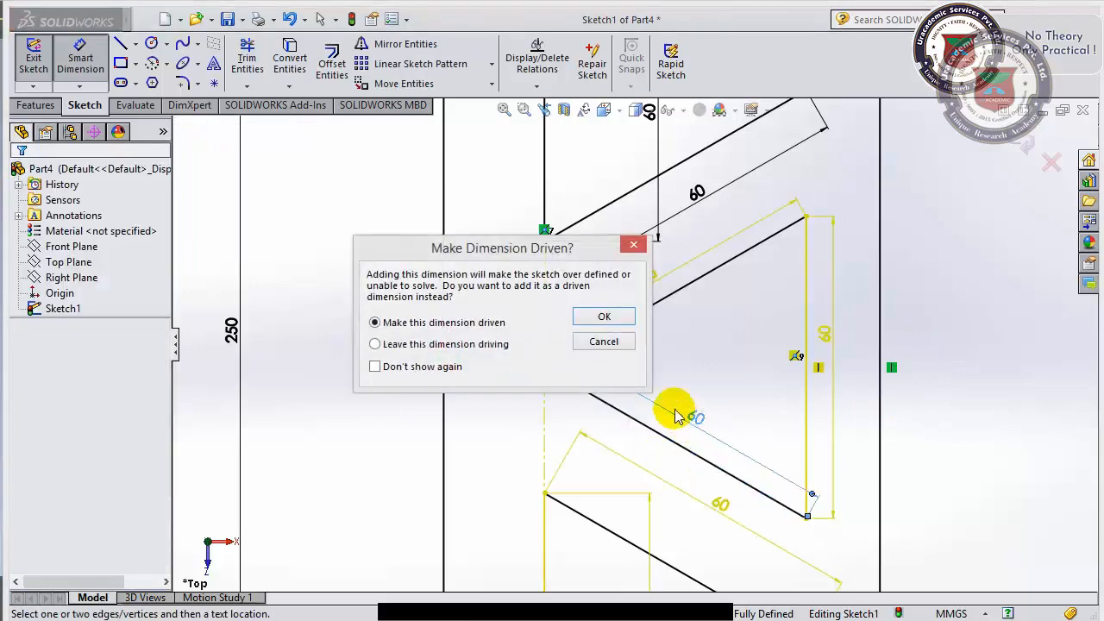
left_click(604, 316)
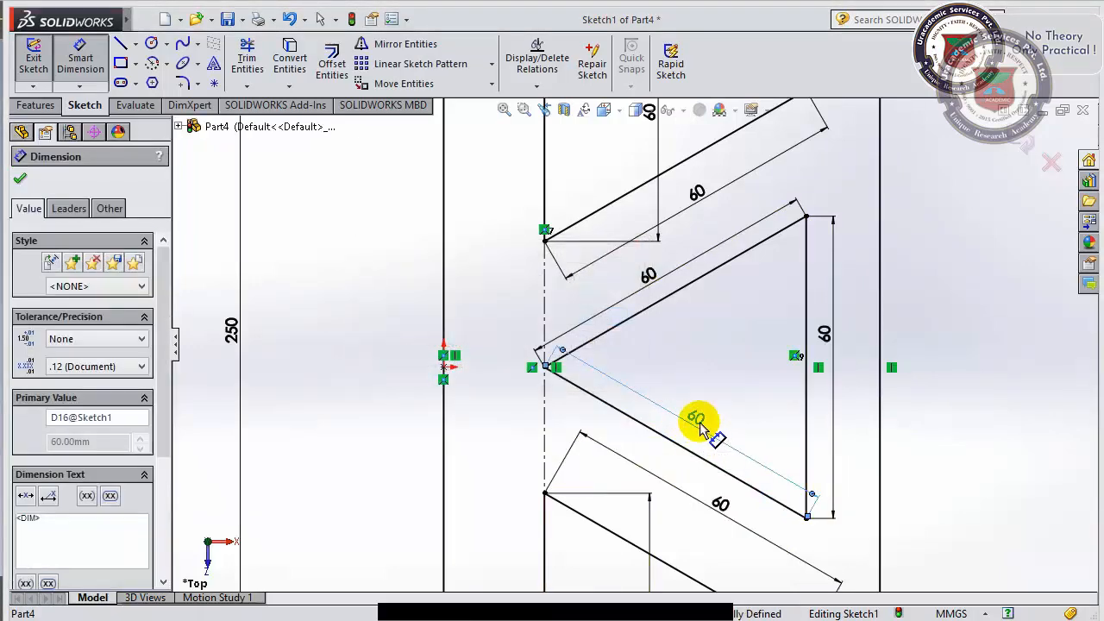
key("Escape")
Examine the alignment of the three triangles and the plate's complete dimensioned sketch from close up, in full and at an angle.
scroll(702, 410, "up", 3)
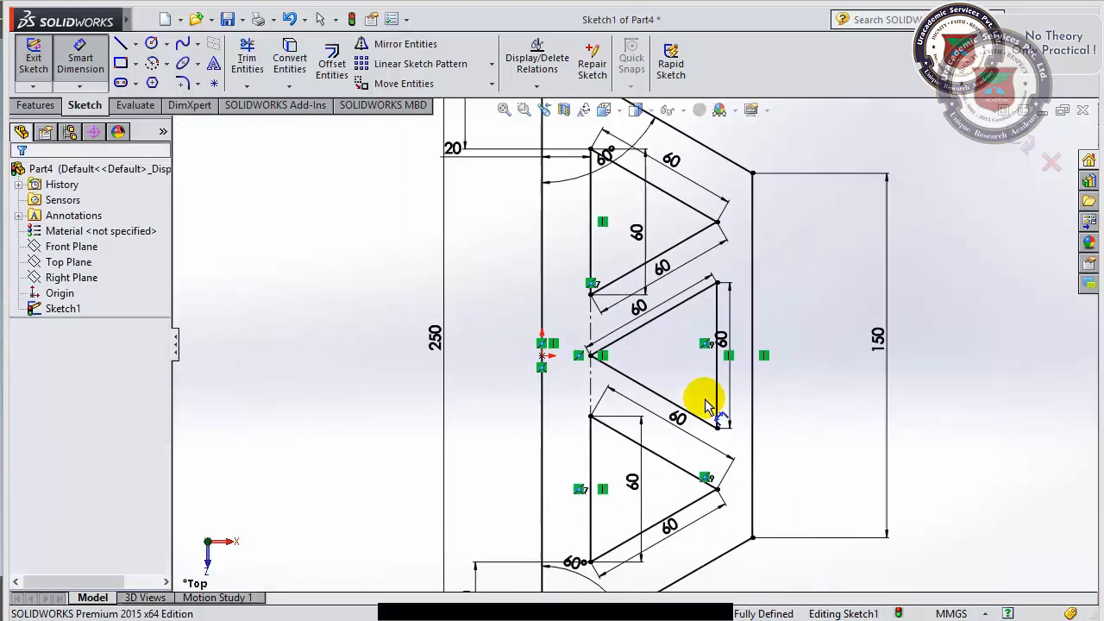
scroll(707, 280, "down", 3)
scroll(675, 271, "down", 4)
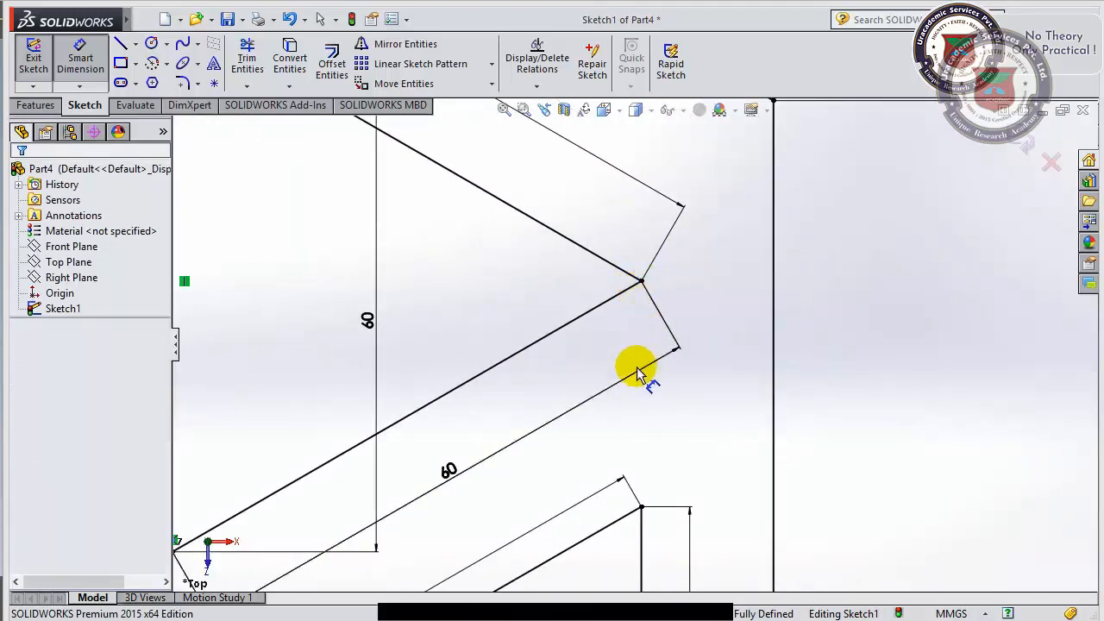
scroll(643, 517, "up", 3)
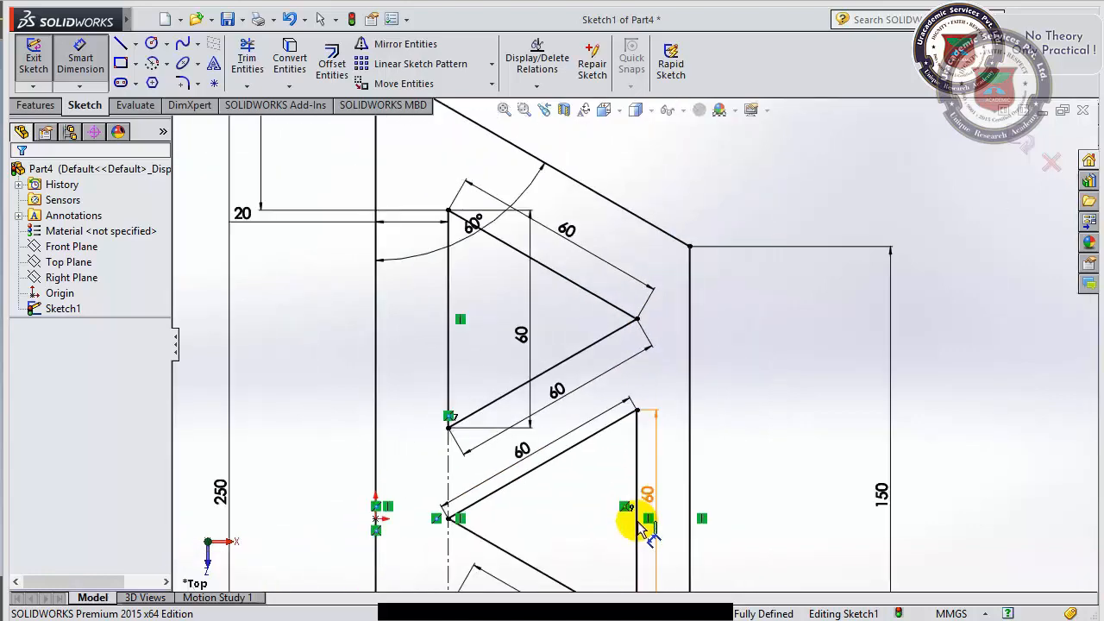
scroll(623, 510, "up", 3)
scroll(591, 420, "down", 4)
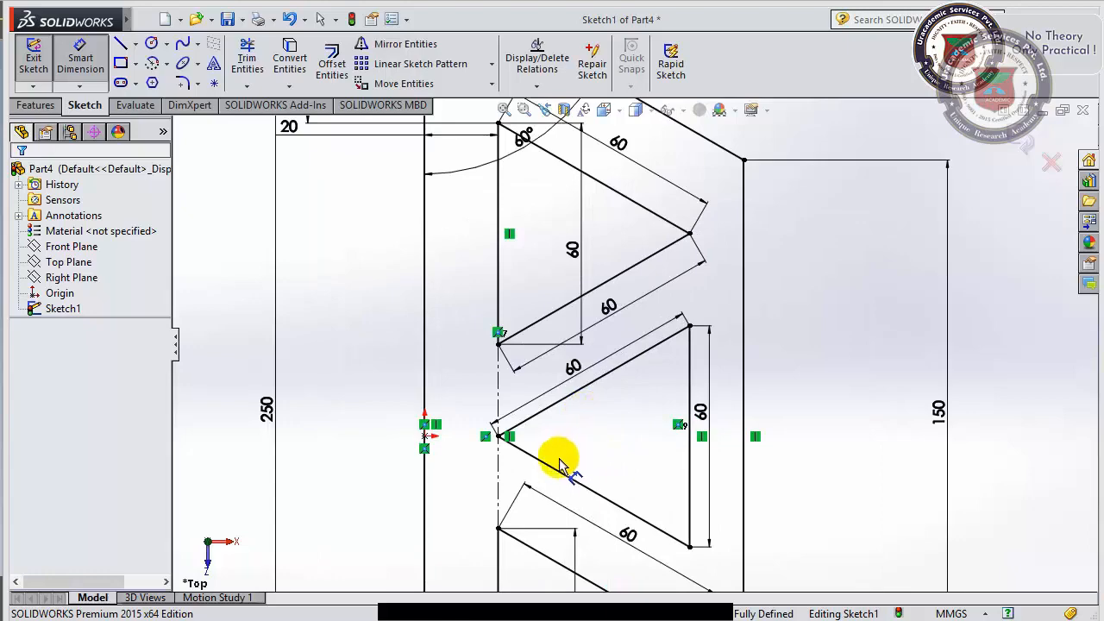
scroll(565, 462, "down", 2)
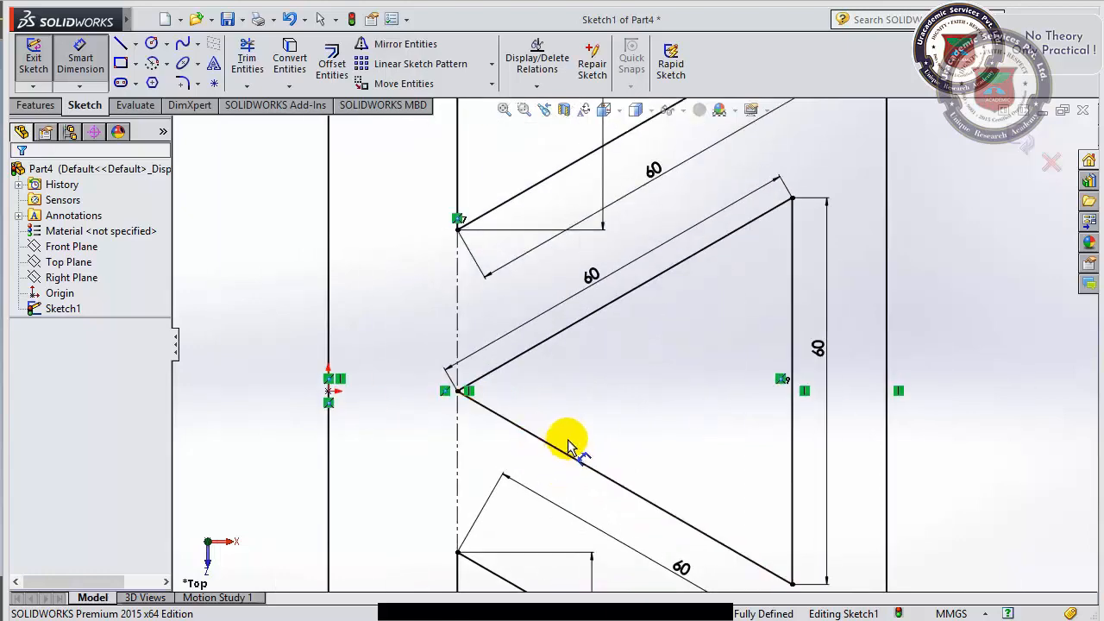
key("f")
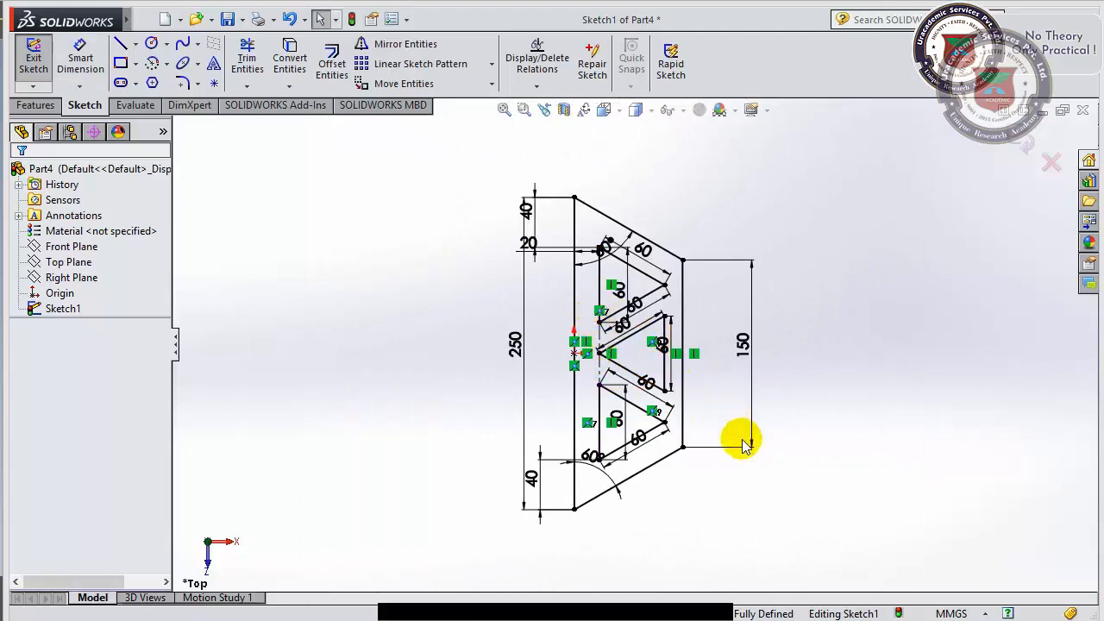
scroll(635, 375, "down", 1)
scroll(636, 382, "down", 1)
scroll(634, 363, "up", 1)
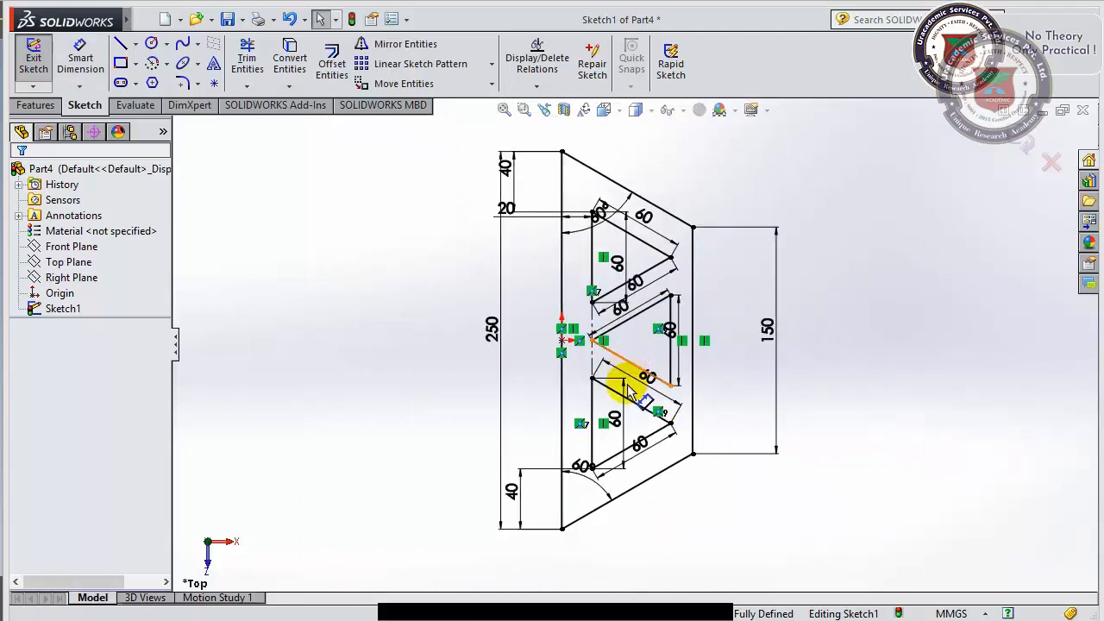
mouse_move(734, 499)
middle_mouse_down()
mouse_move(685, 500)
mouse_move(685, 509)
mouse_move(743, 513)
middle_mouse_up()
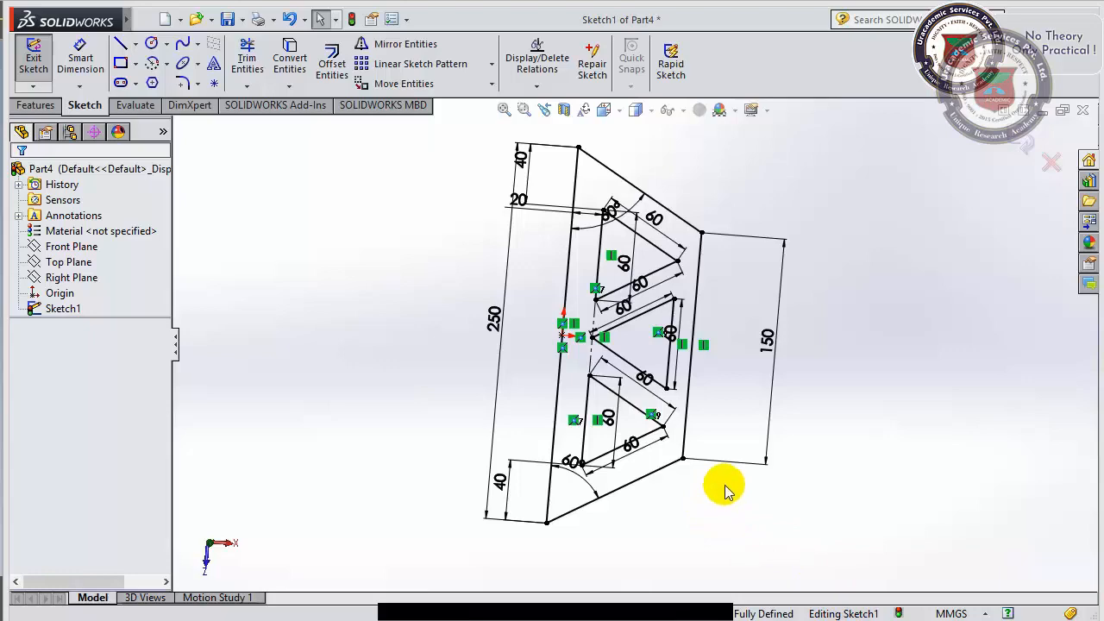
mouse_move(725, 487)
middle_mouse_down()
mouse_move(612, 423)
mouse_move(698, 458)
mouse_move(670, 490)
mouse_move(685, 490)
middle_mouse_up()
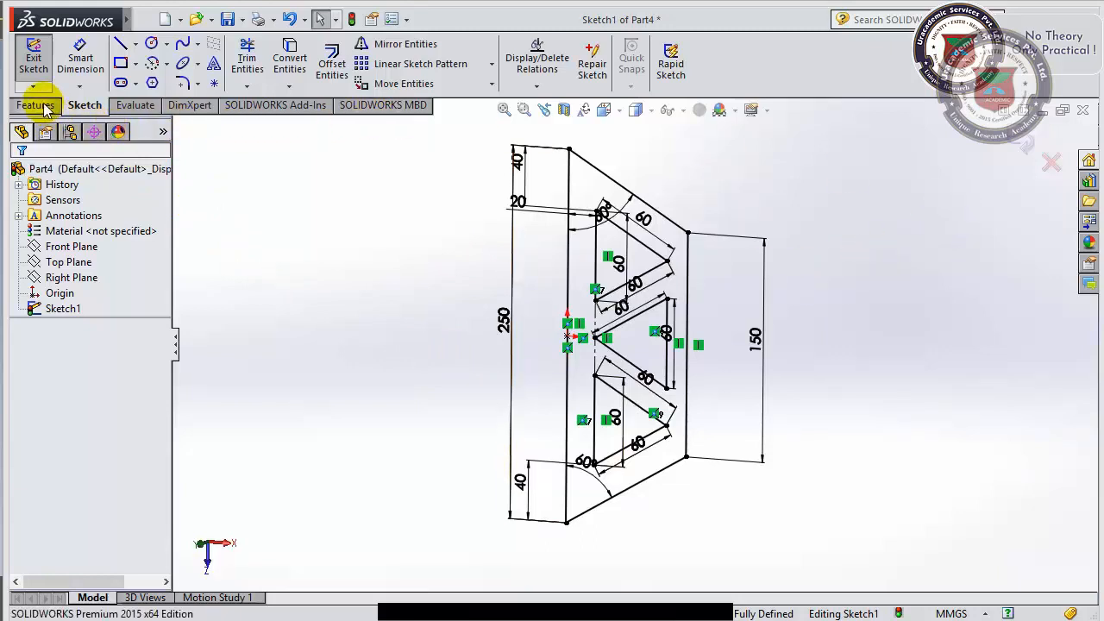
Extrude the plate profile with its three triangular cutouts 20 mm from the sketch plane as a blind boss.
left_click(35, 105)
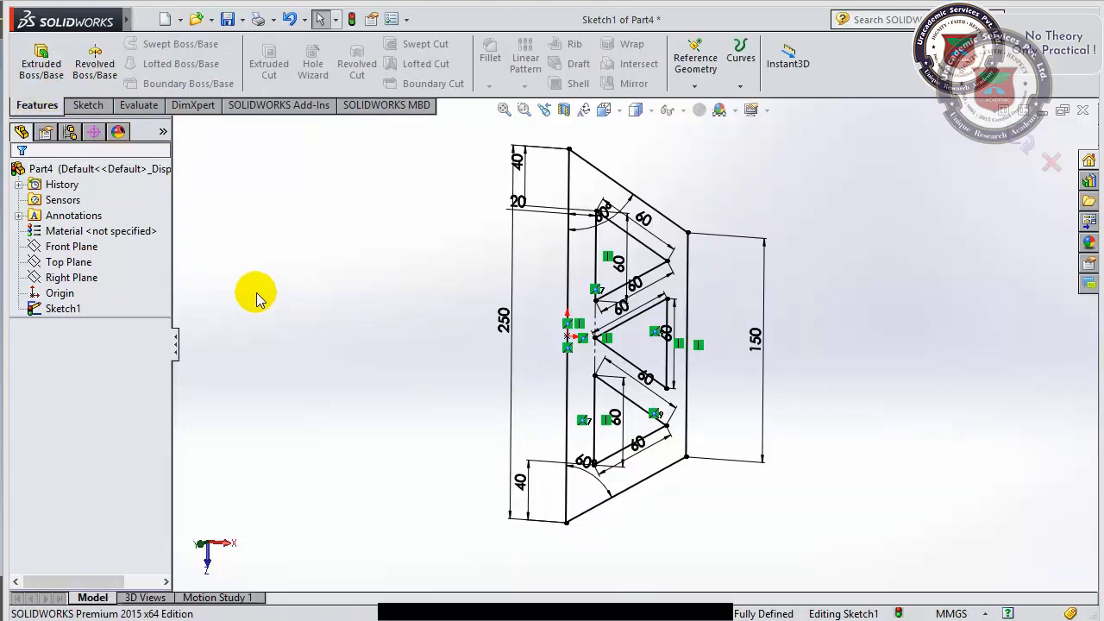
left_click(43, 64)
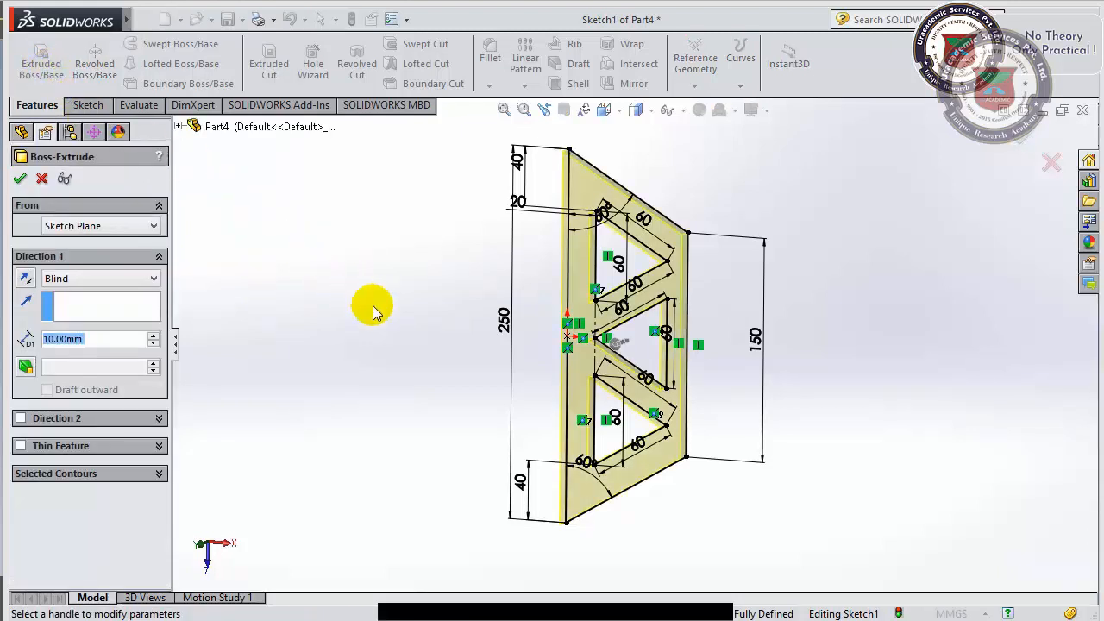
middle_click_drag(426, 345, 389, 320)
scroll(648, 293, "down", 4)
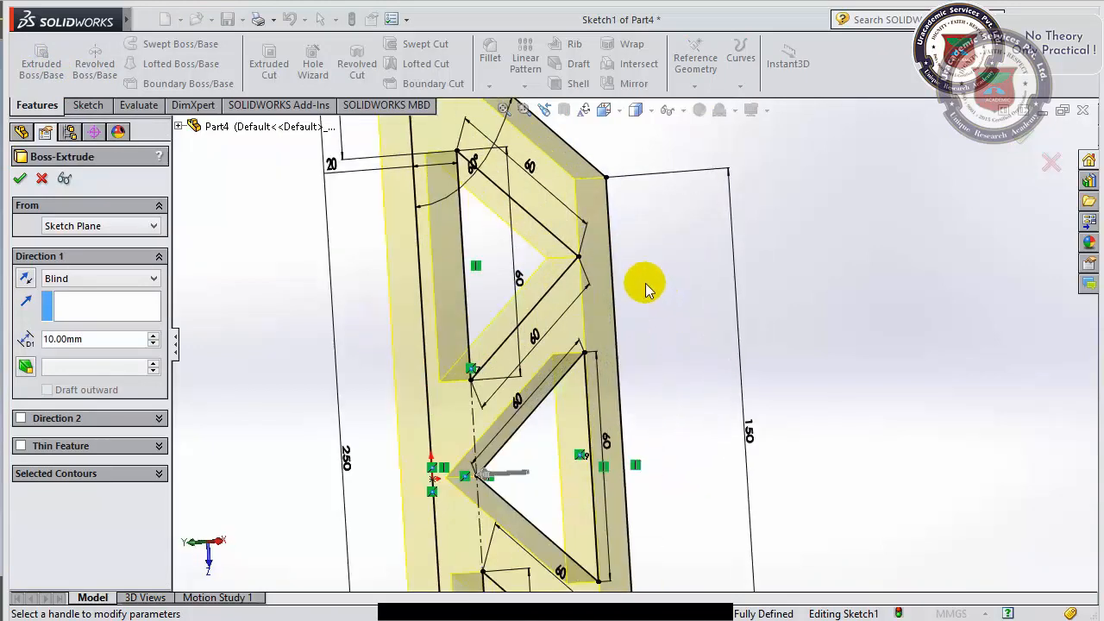
mouse_move(636, 266)
middle_mouse_down()
mouse_move(653, 271)
mouse_move(641, 276)
middle_mouse_up()
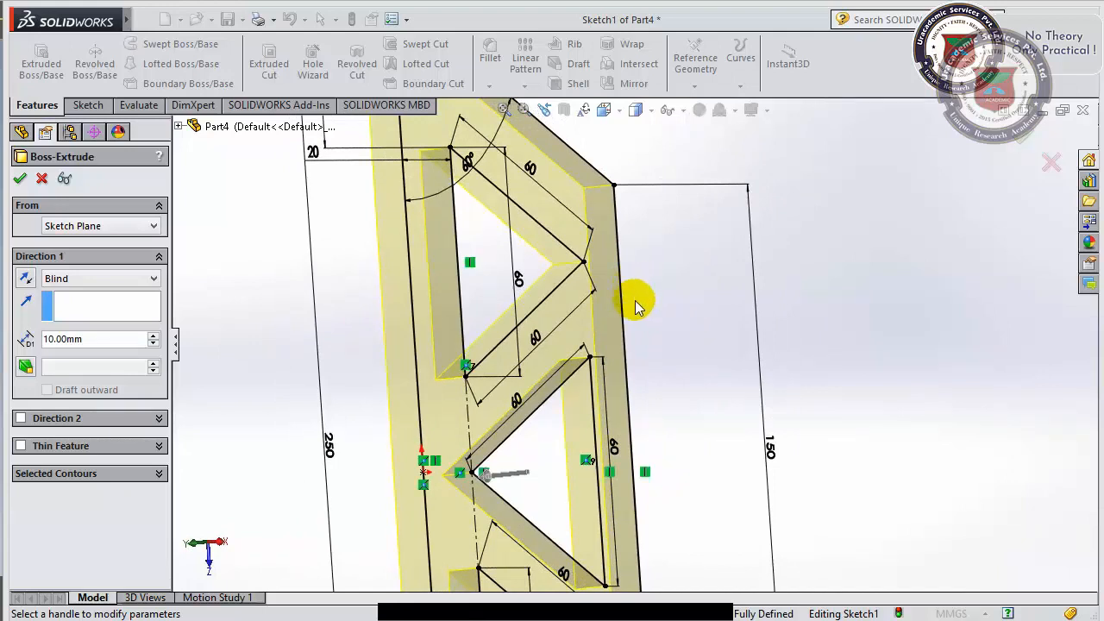
scroll(660, 308, "up", 5)
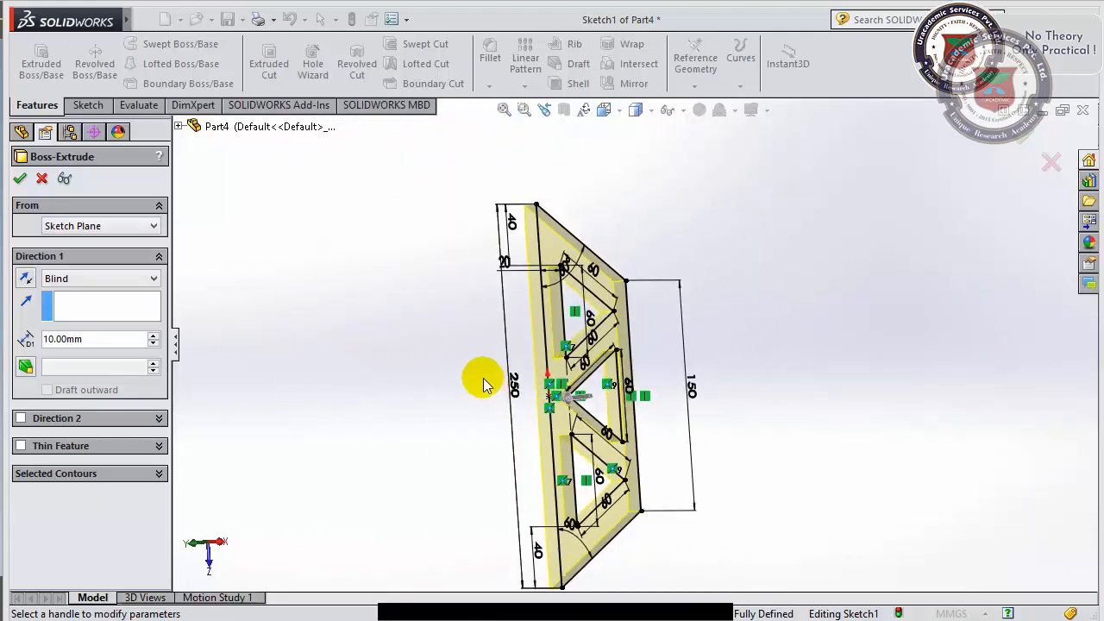
middle_click_drag(468, 382, 446, 387)
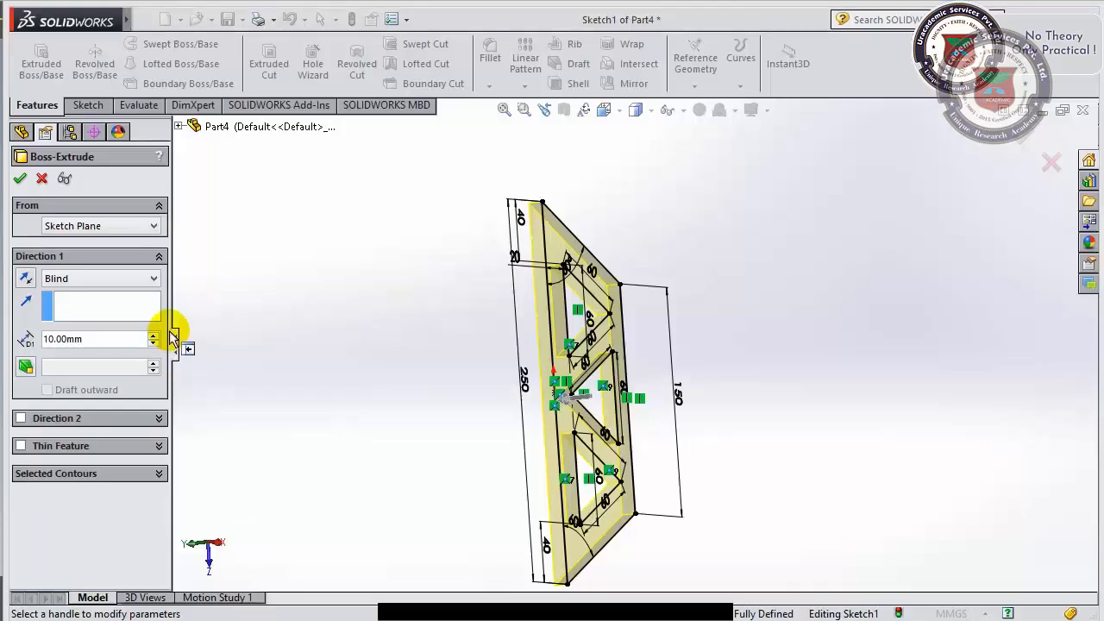
double_click(78, 339)
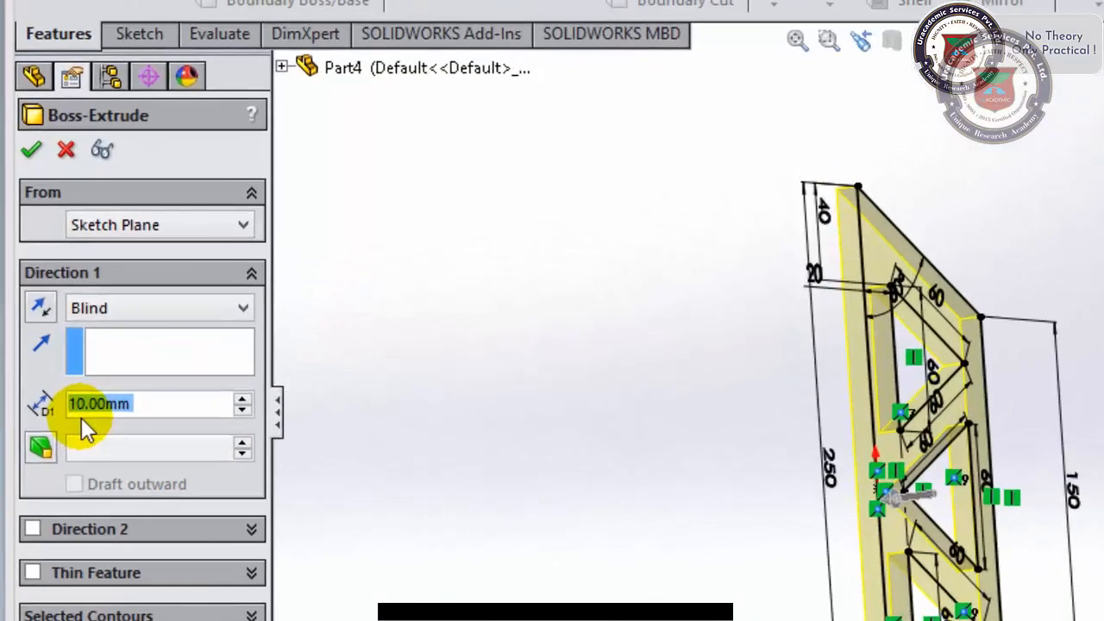
type("20")
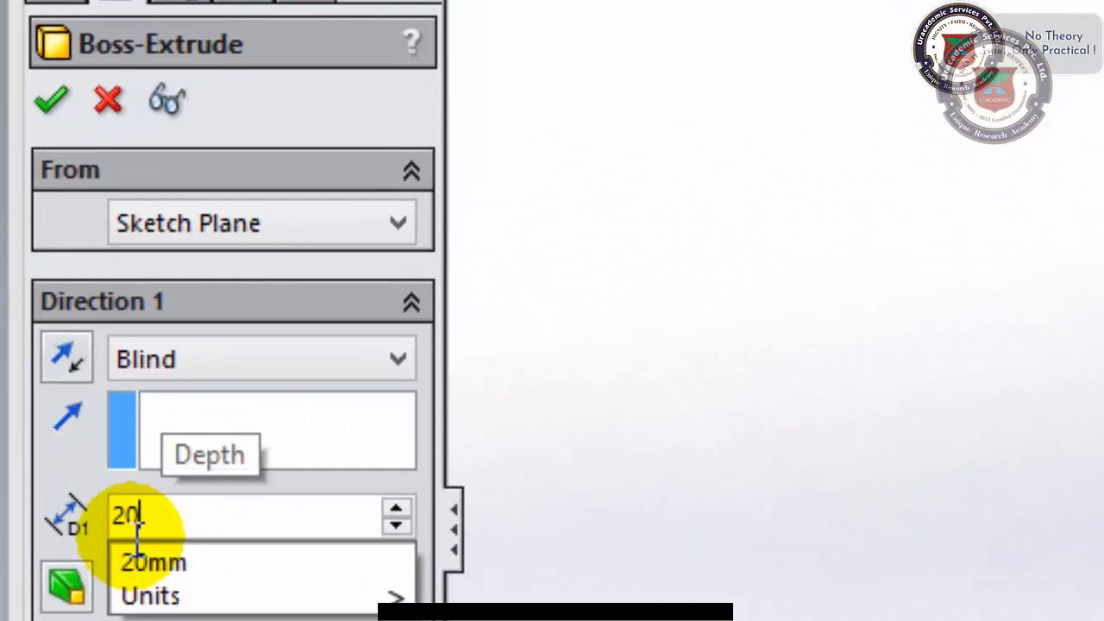
key("Return")
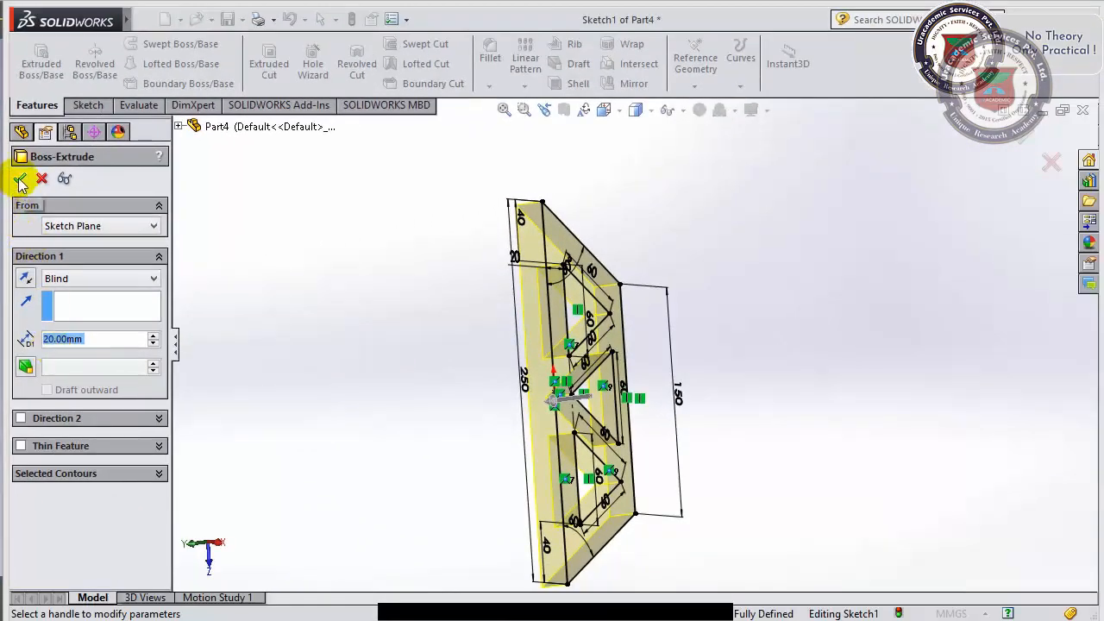
left_click(20, 180)
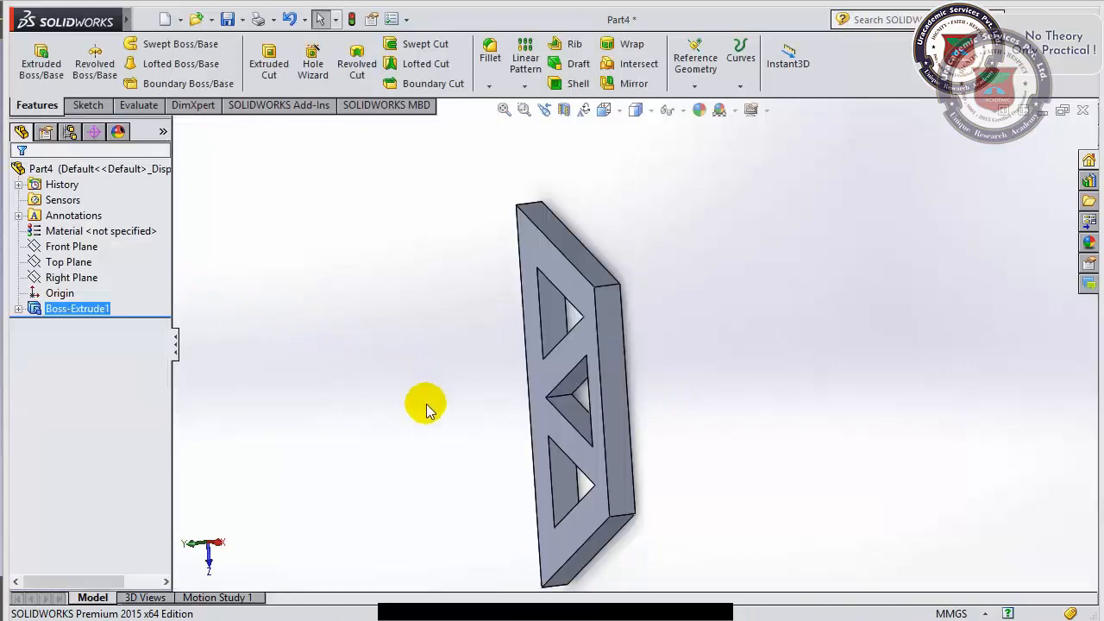
middle_click_drag(429, 409, 567, 388)
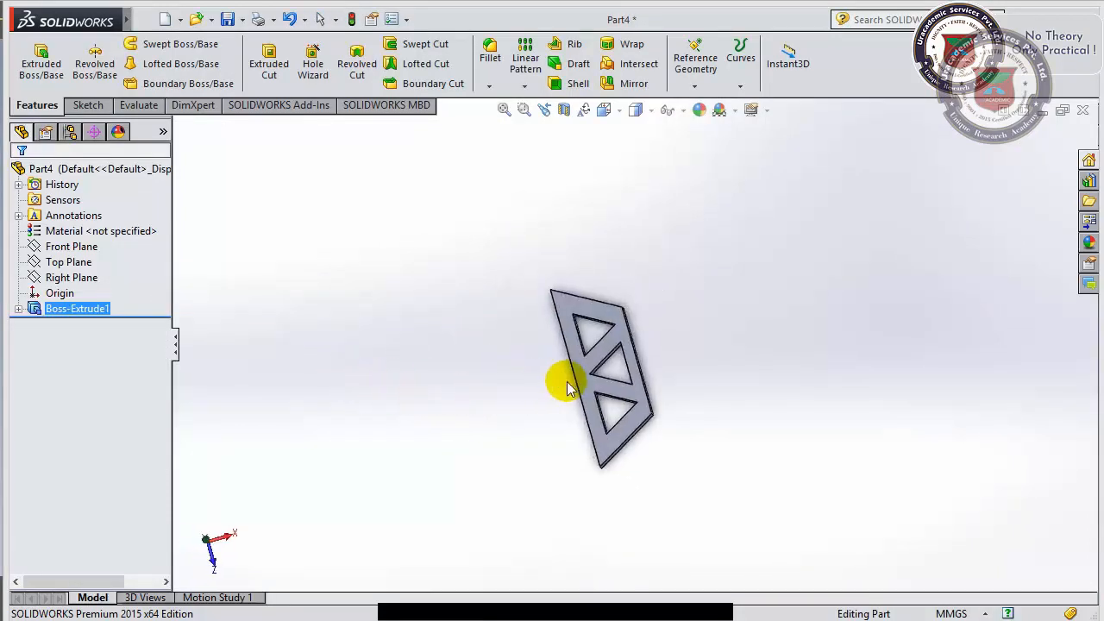